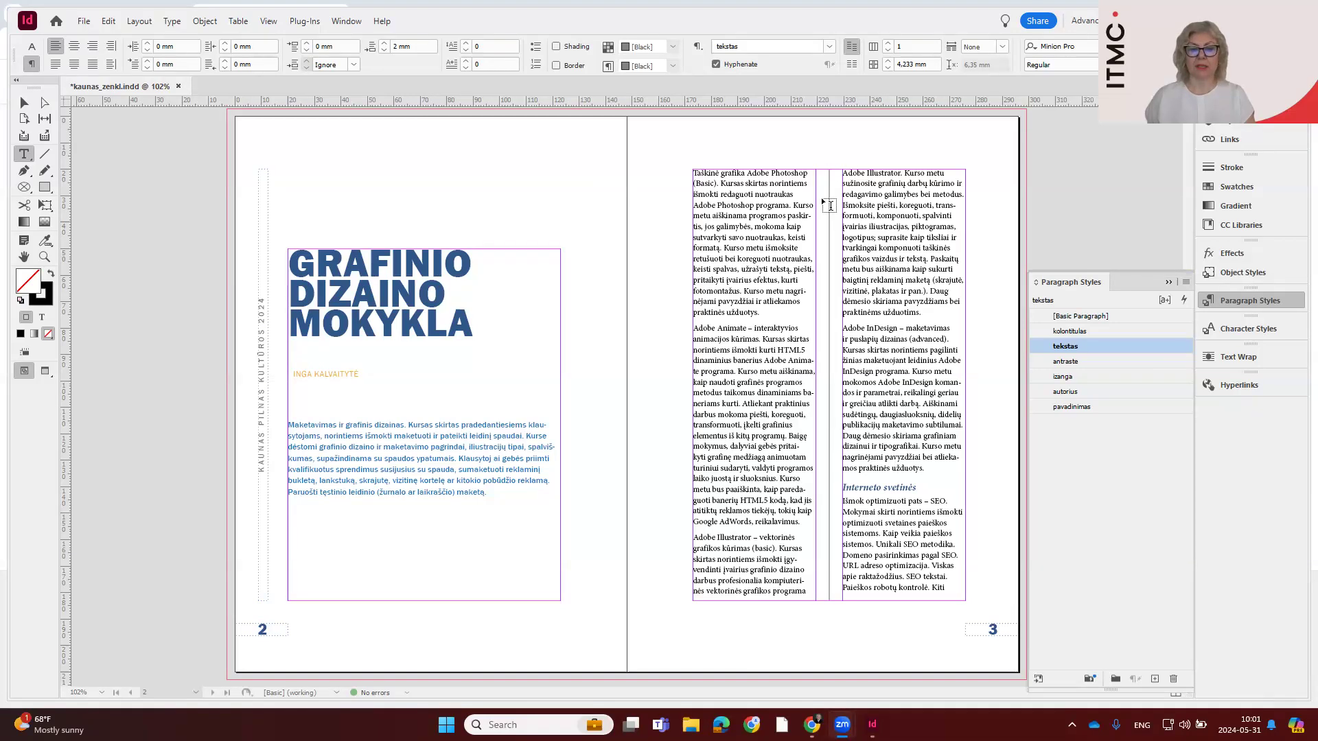
# Examine the magazine's spreads from page 2 to page 11, along with its swatches and paragraph styles
pyautogui.scroll(-3, 838, 489)
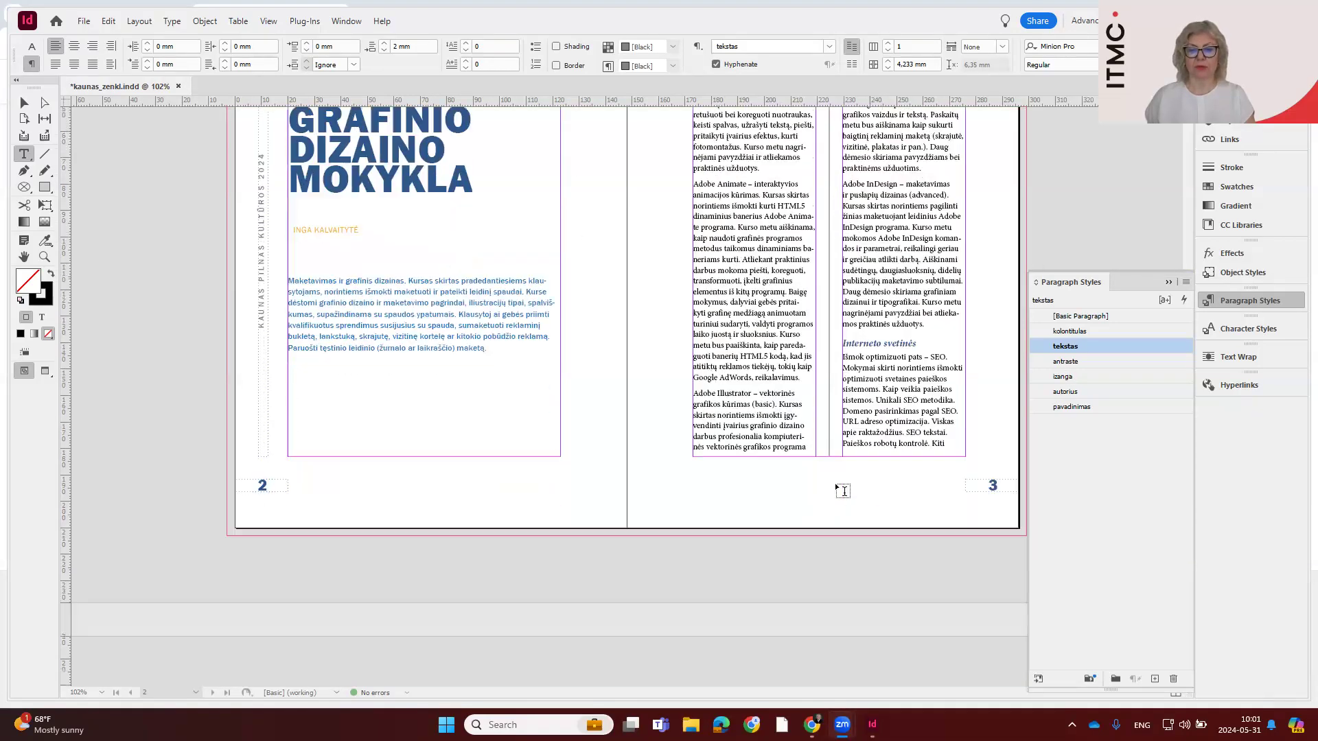
pyautogui.scroll(-15, 837, 489)
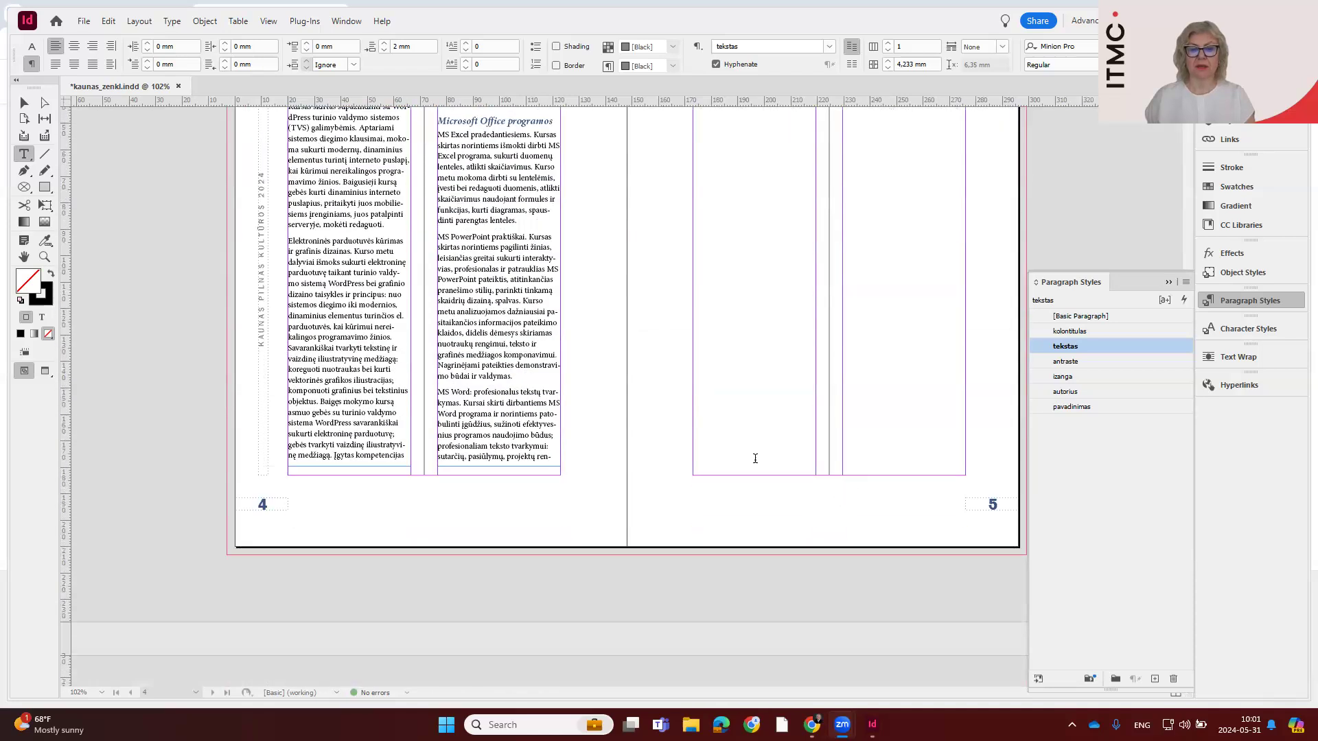
pyautogui.scroll(-12, 843, 491)
pyautogui.scroll(-6, 806, 430)
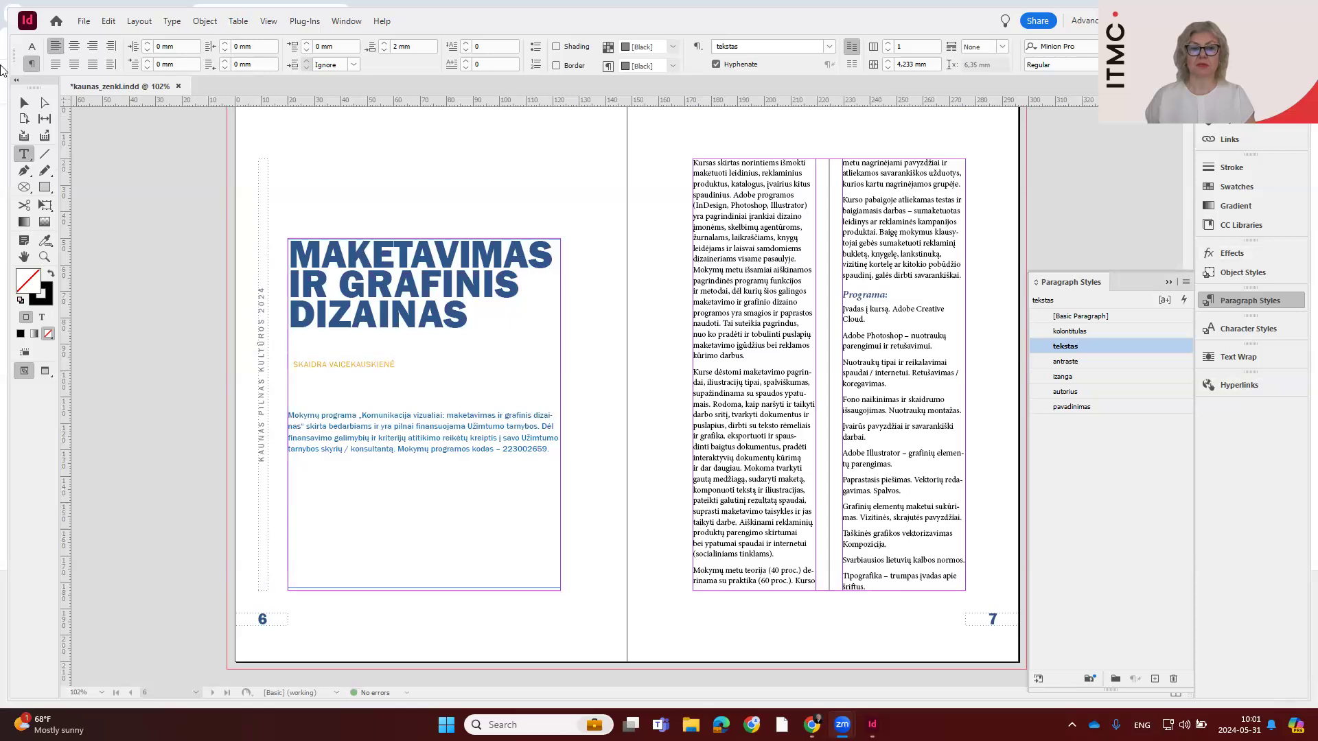
pyautogui.click(24, 102)
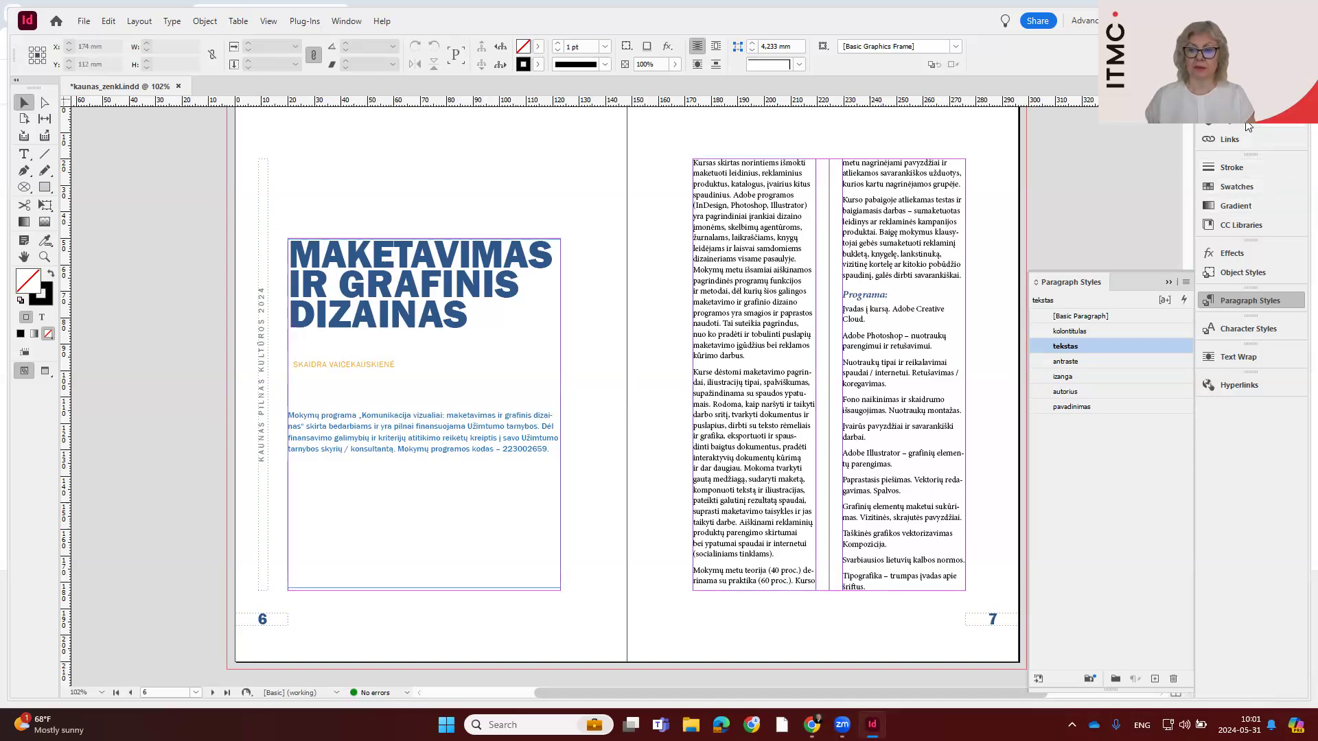
pyautogui.click(1245, 187)
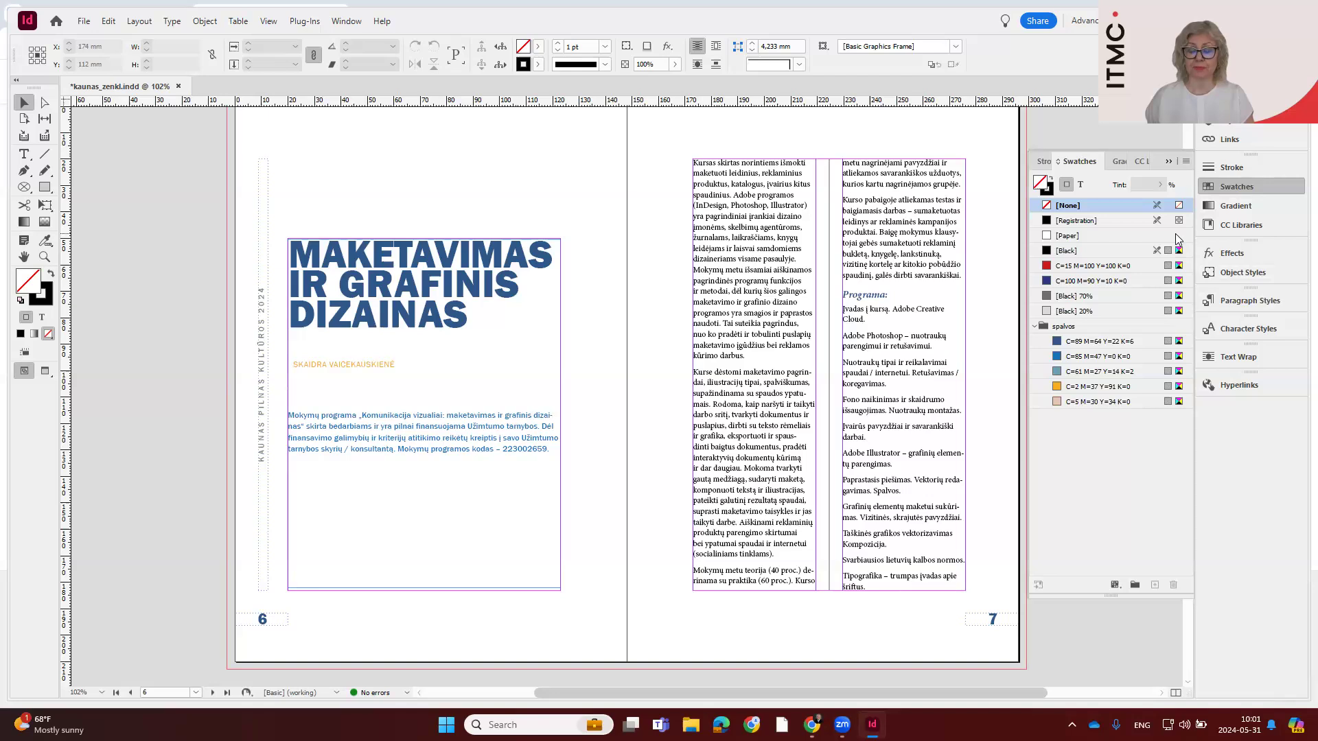
pyautogui.click(1246, 305)
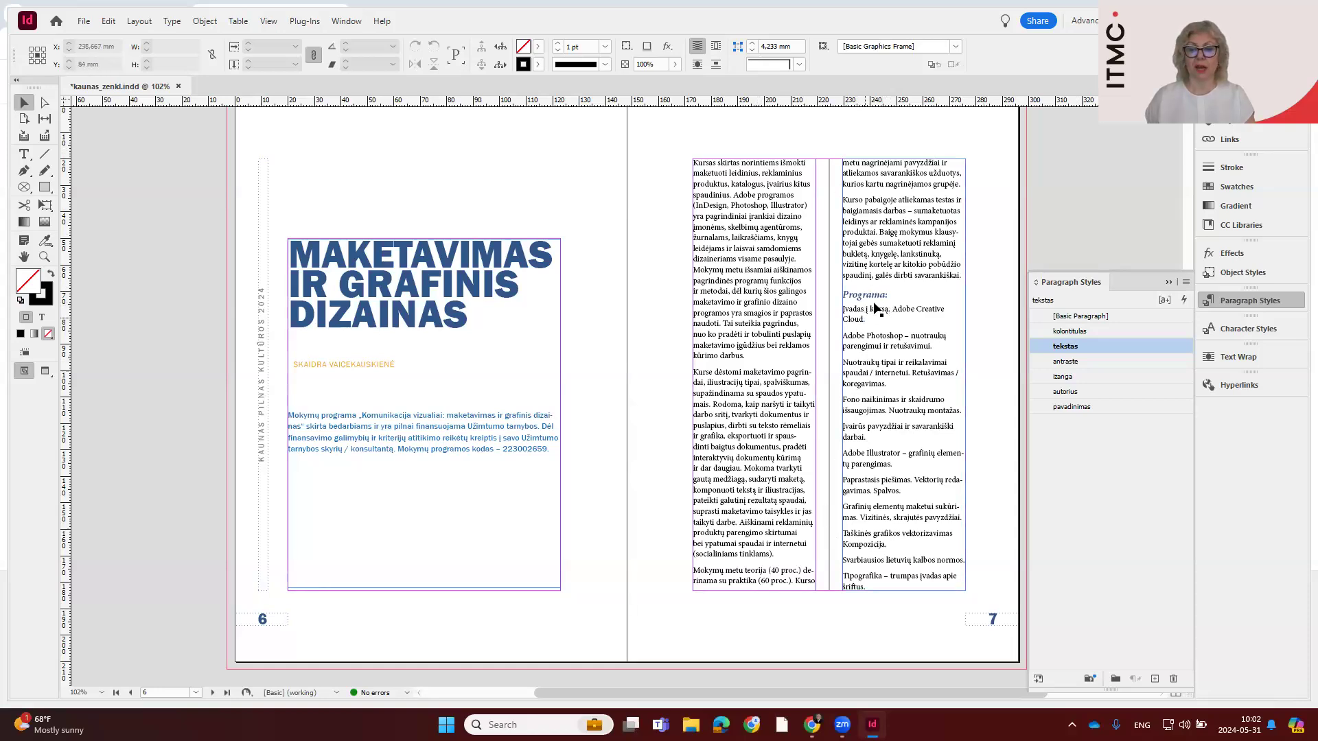
pyautogui.scroll(-10, 866, 364)
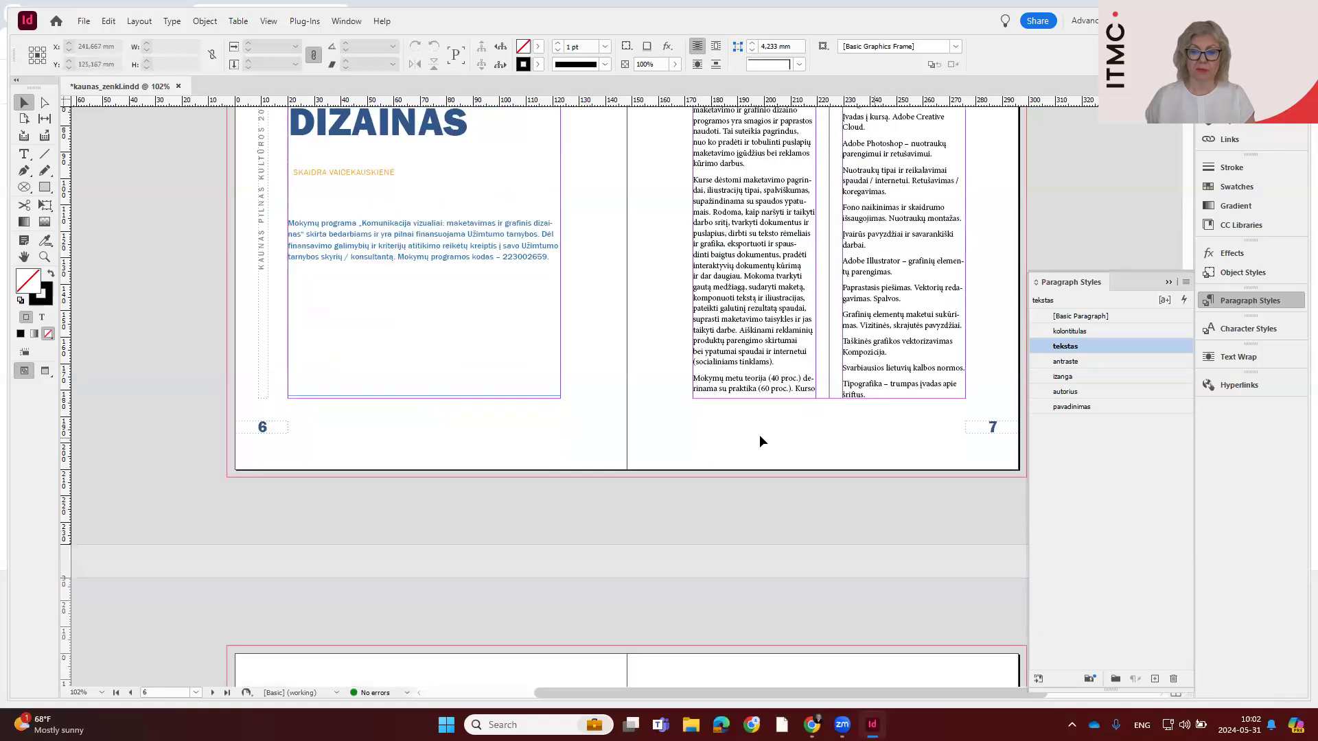
pyautogui.scroll(10, 662, 479)
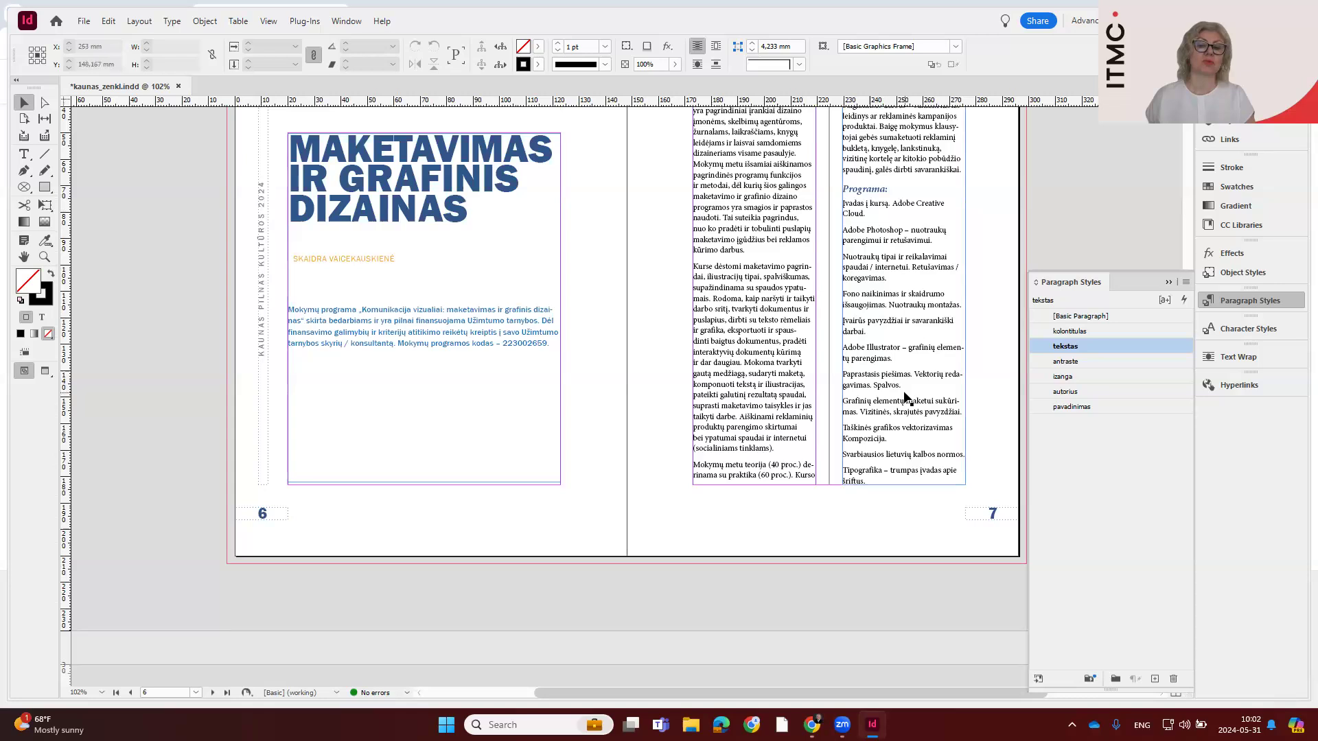
pyautogui.scroll(-12, 908, 384)
pyautogui.scroll(-20, 907, 383)
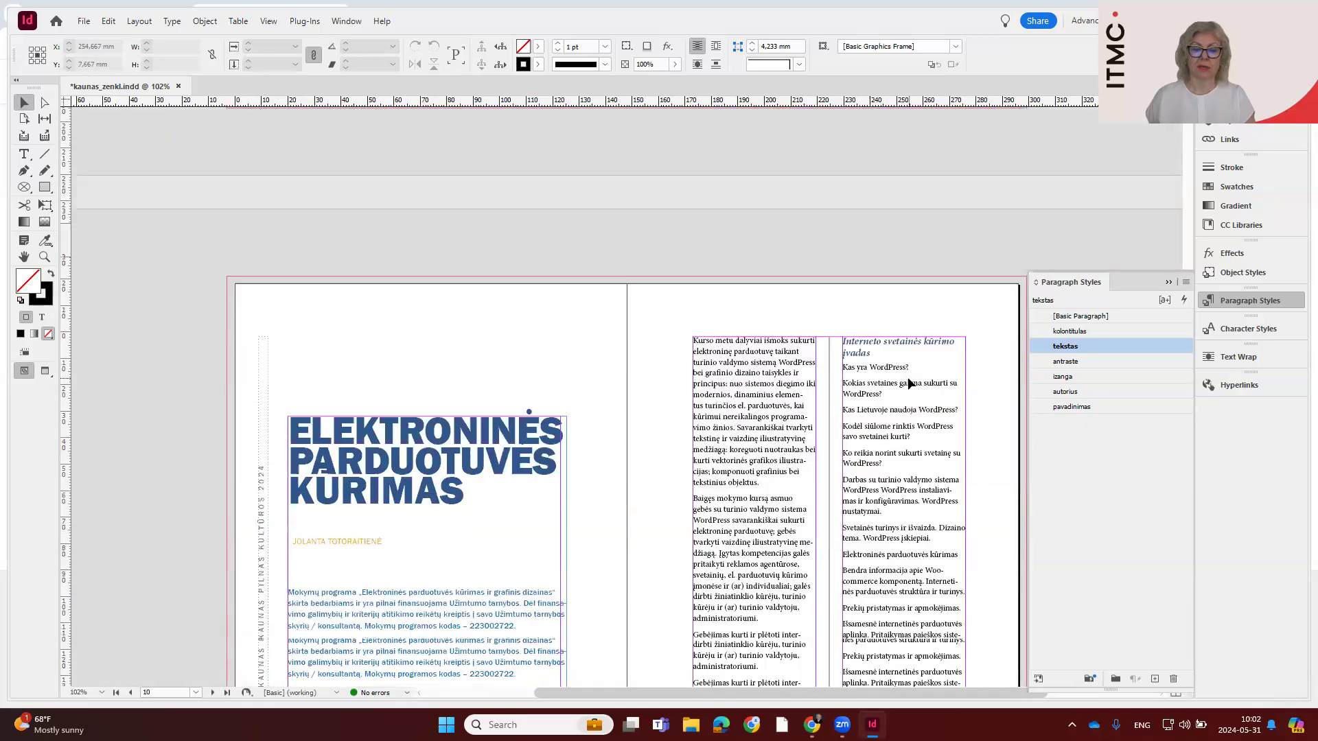
pyautogui.scroll(18, 908, 383)
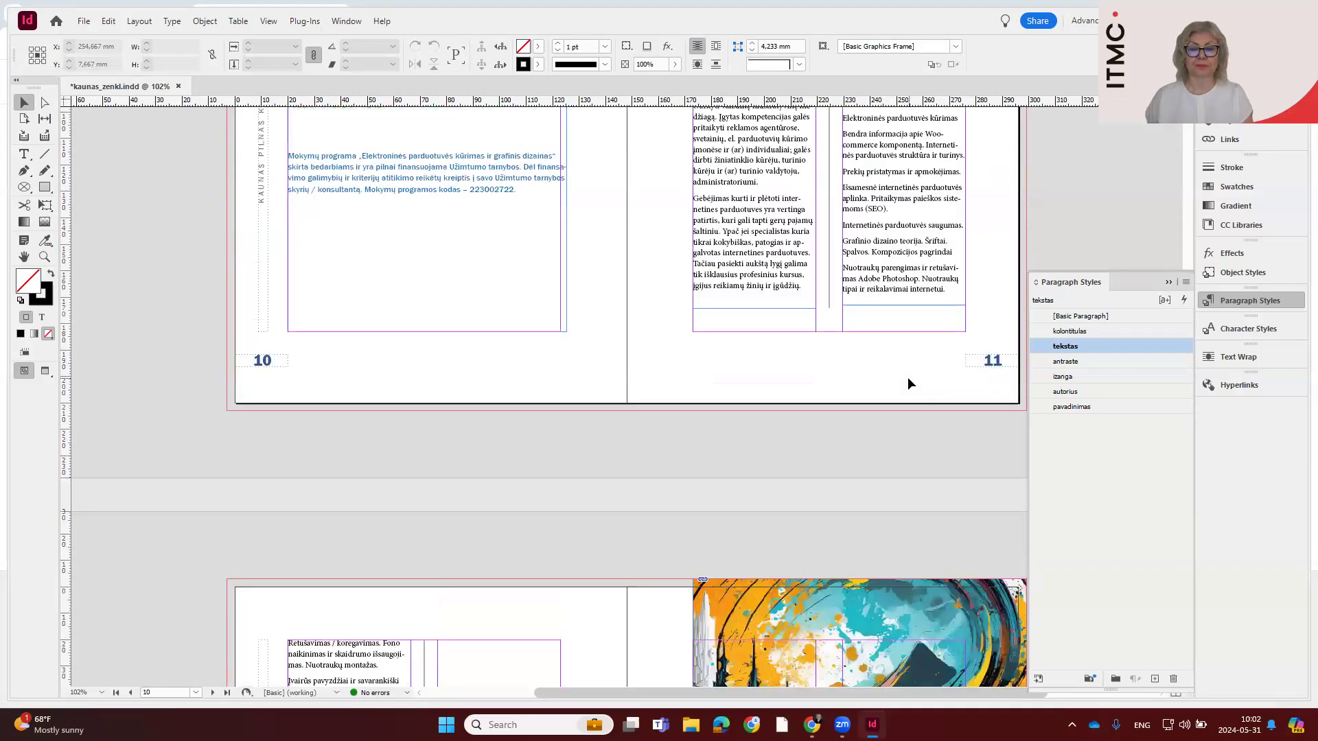
pyautogui.scroll(12, 908, 377)
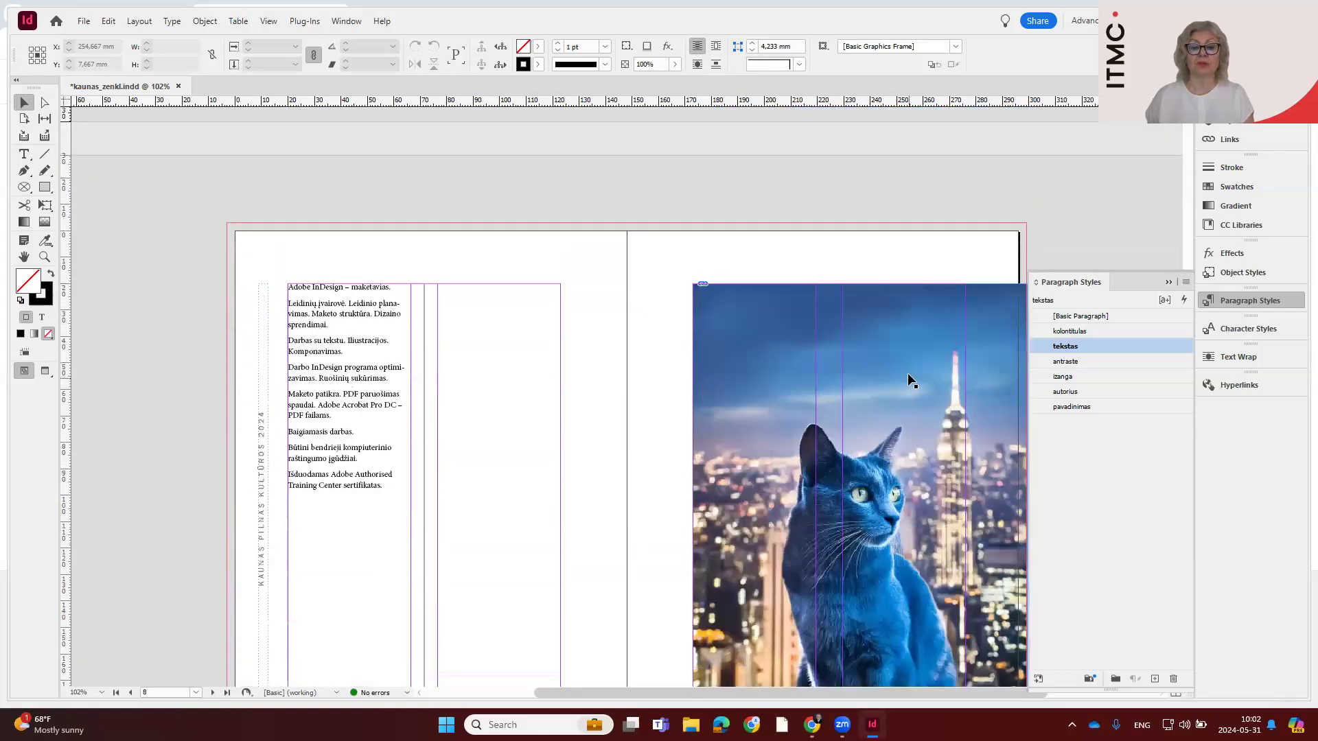
pyautogui.scroll(3, 907, 380)
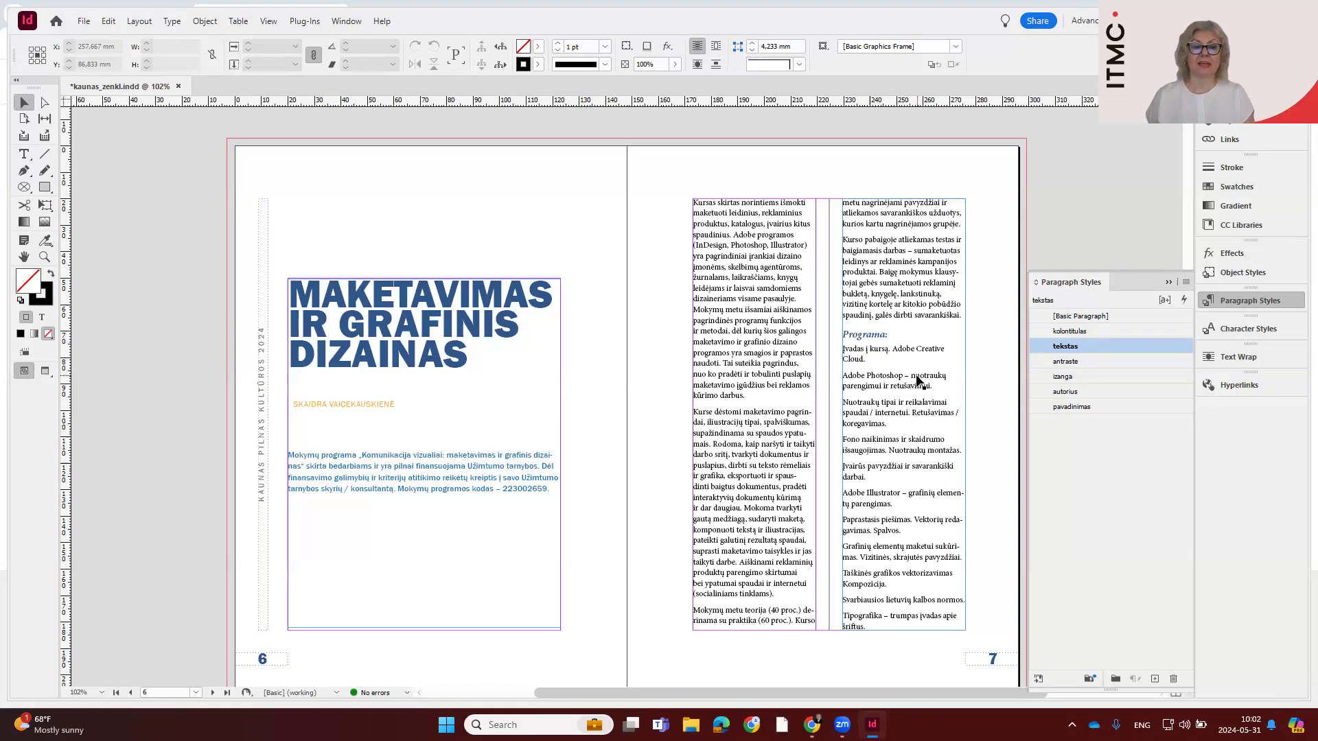
# Try turning the paragraphs under "Programa:" on page 7 into a bulleted list with 0 mm space after, and preview the layout
pyautogui.click(24, 154)
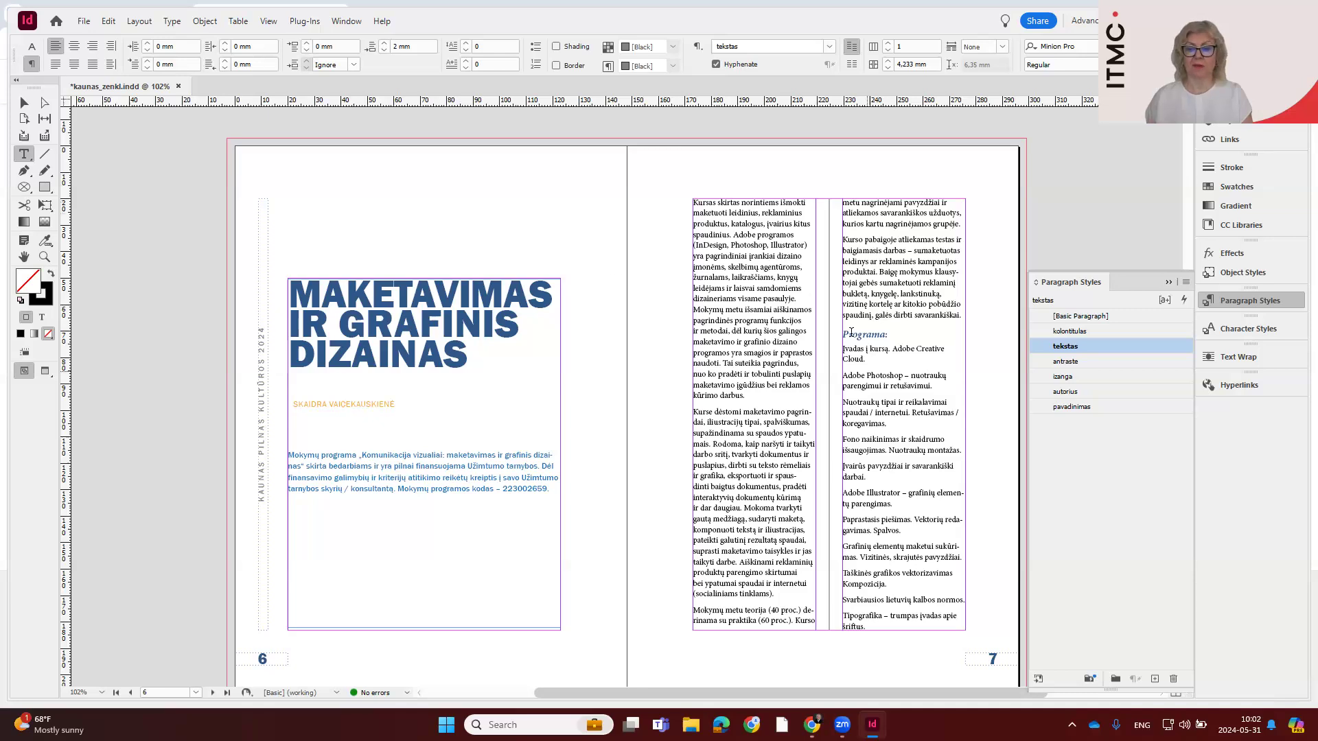
pyautogui.moveTo(874, 461); pyautogui.dragTo(909, 629)
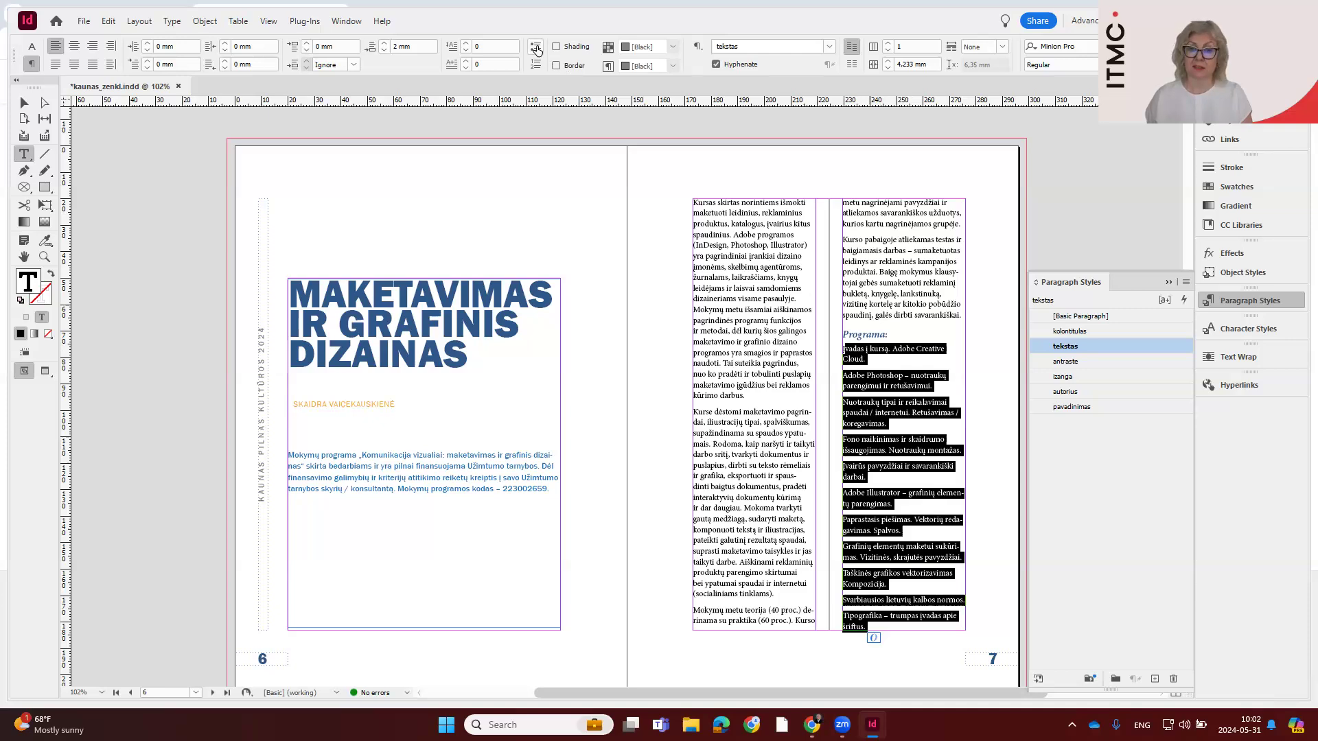
pyautogui.click(537, 49)
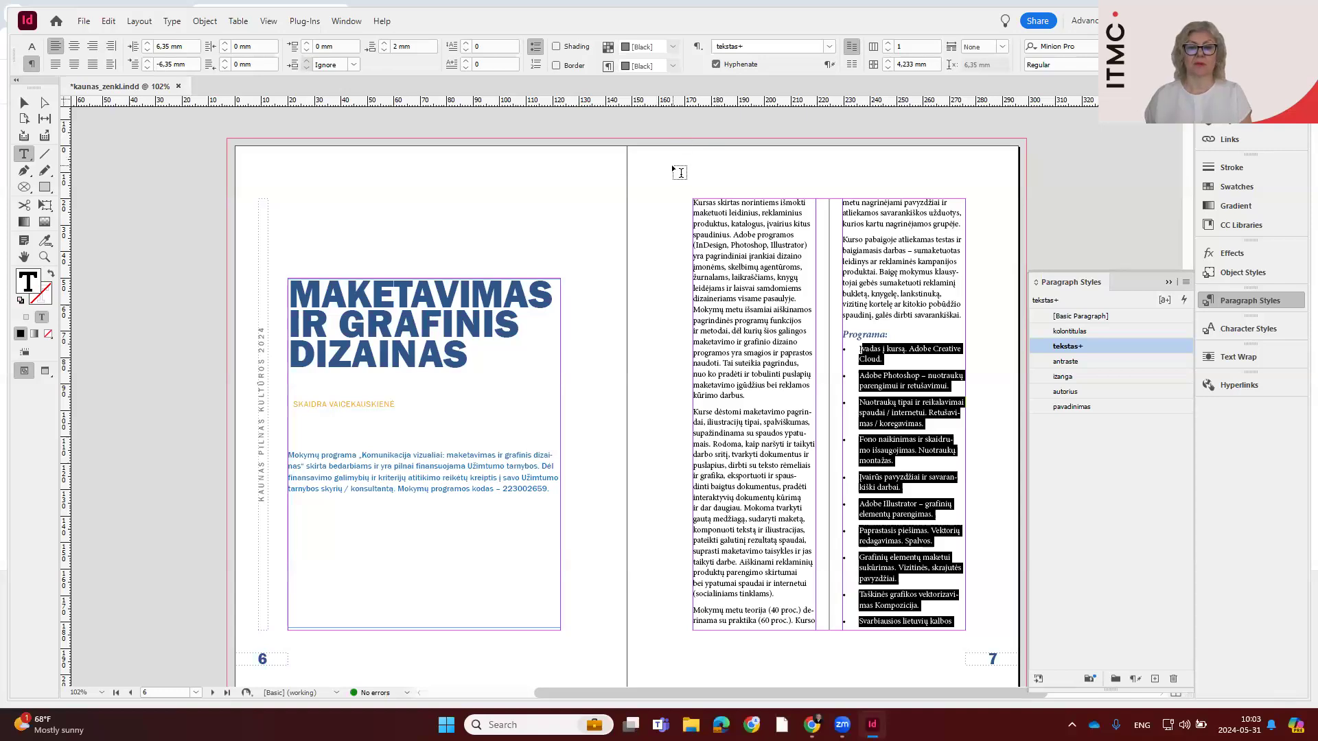
pyautogui.click(383, 53)
pyautogui.click(383, 54)
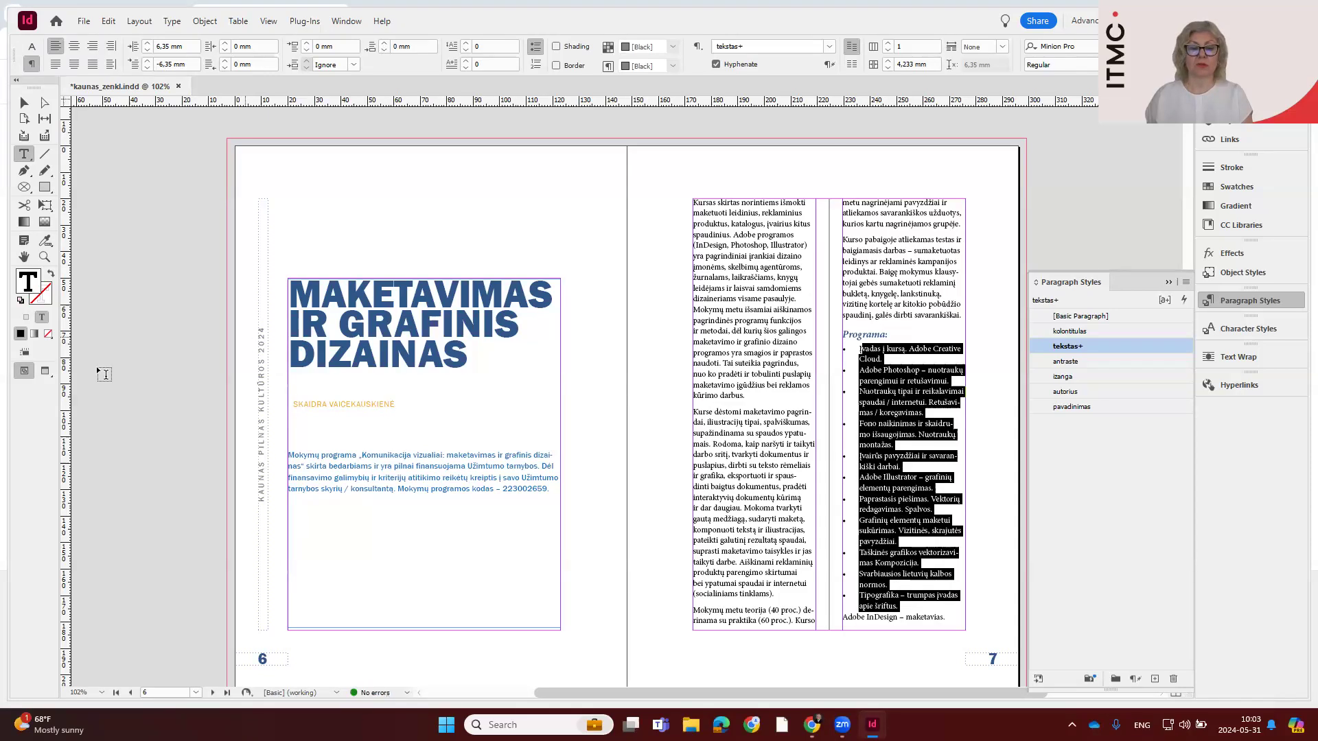
pyautogui.click(44, 371)
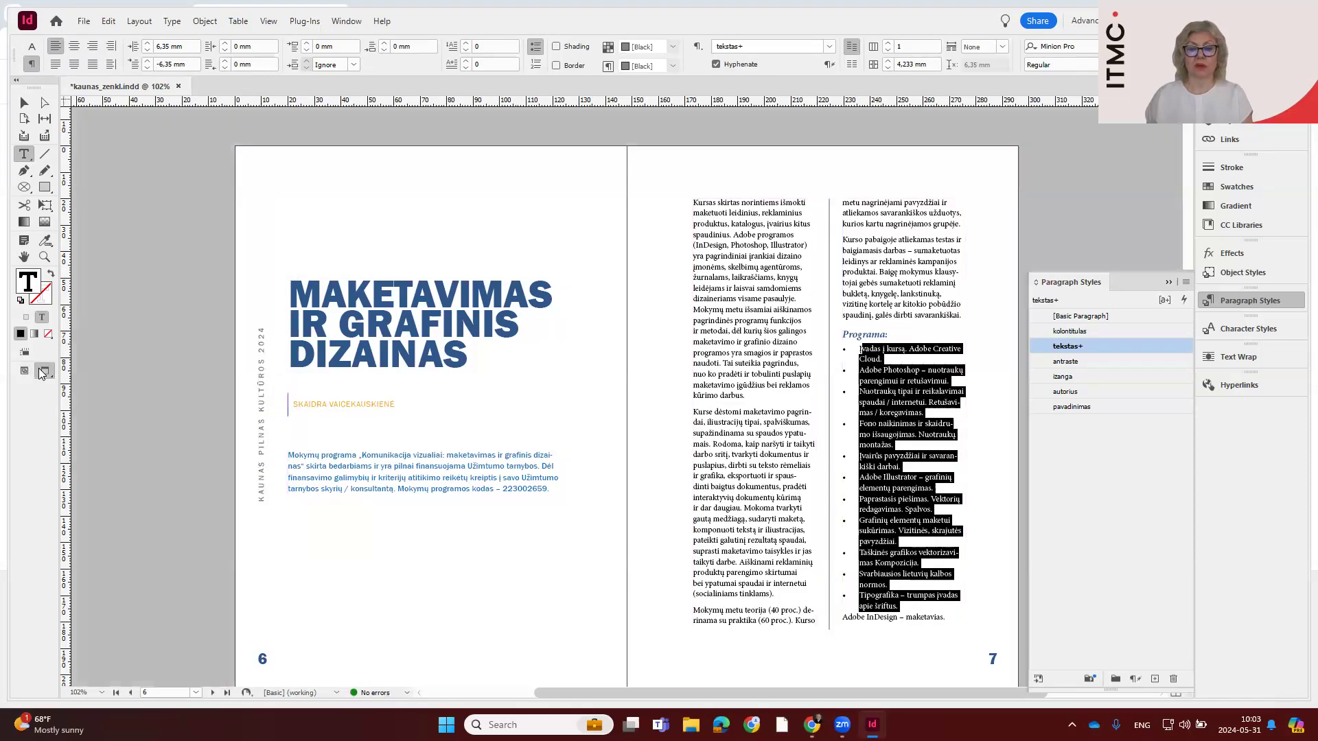
pyautogui.click(929, 420)
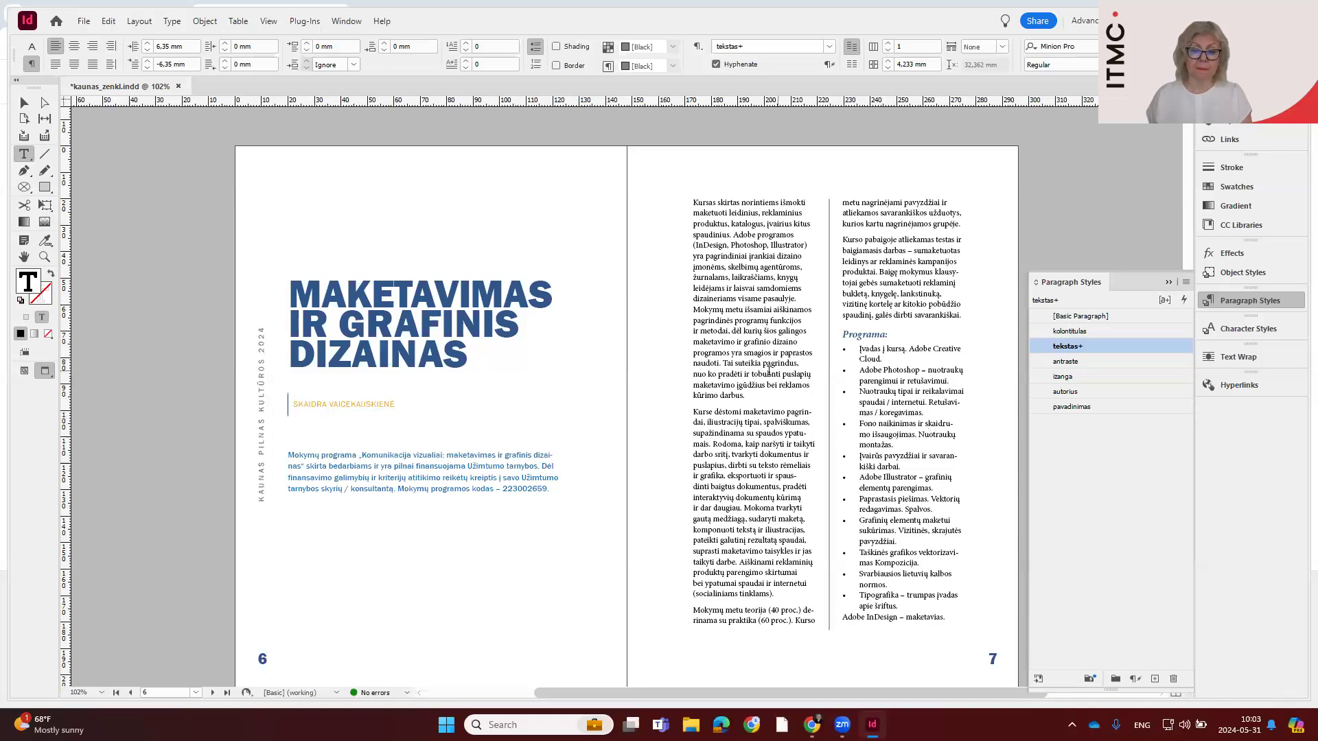
# Examine the rest of the programme text on page 8, and return to the normal view of page 7
pyautogui.scroll(-10, 816, 401)
pyautogui.moveTo(317, 268); pyautogui.dragTo(341, 451)
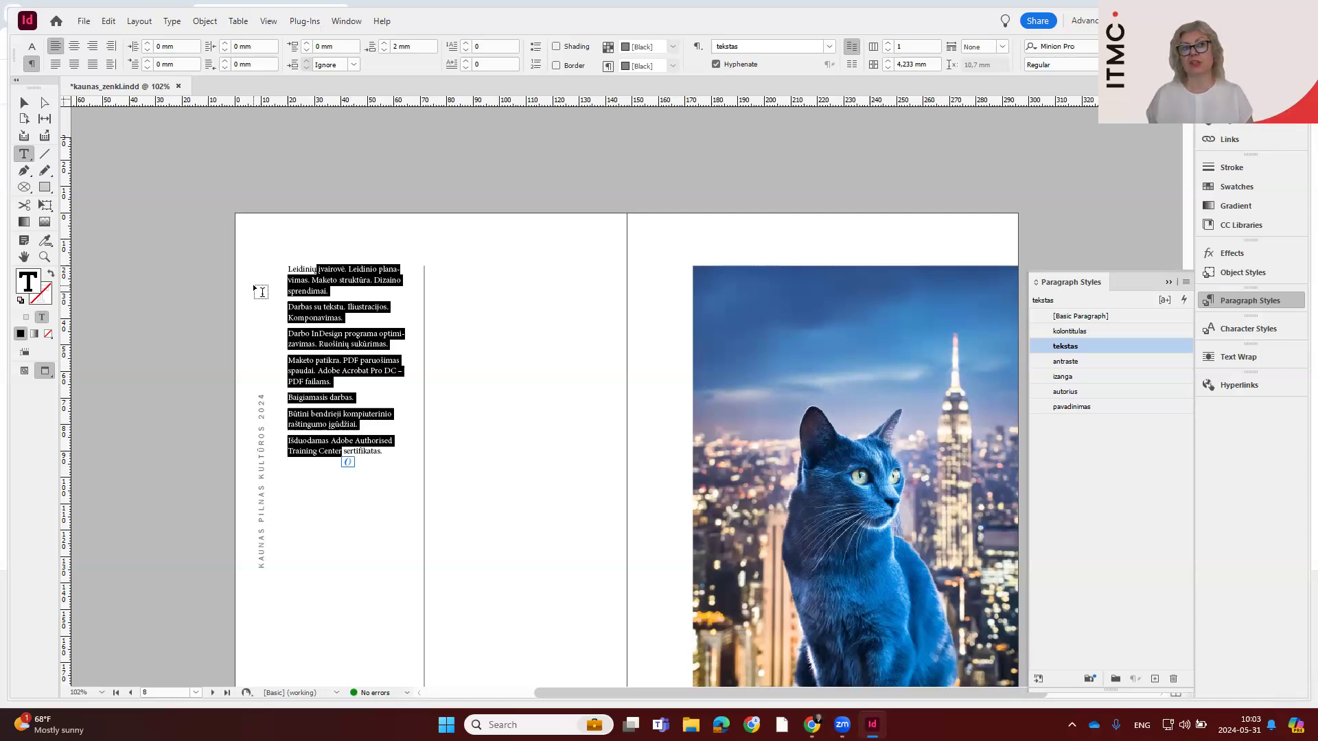
pyautogui.scroll(10, 658, 271)
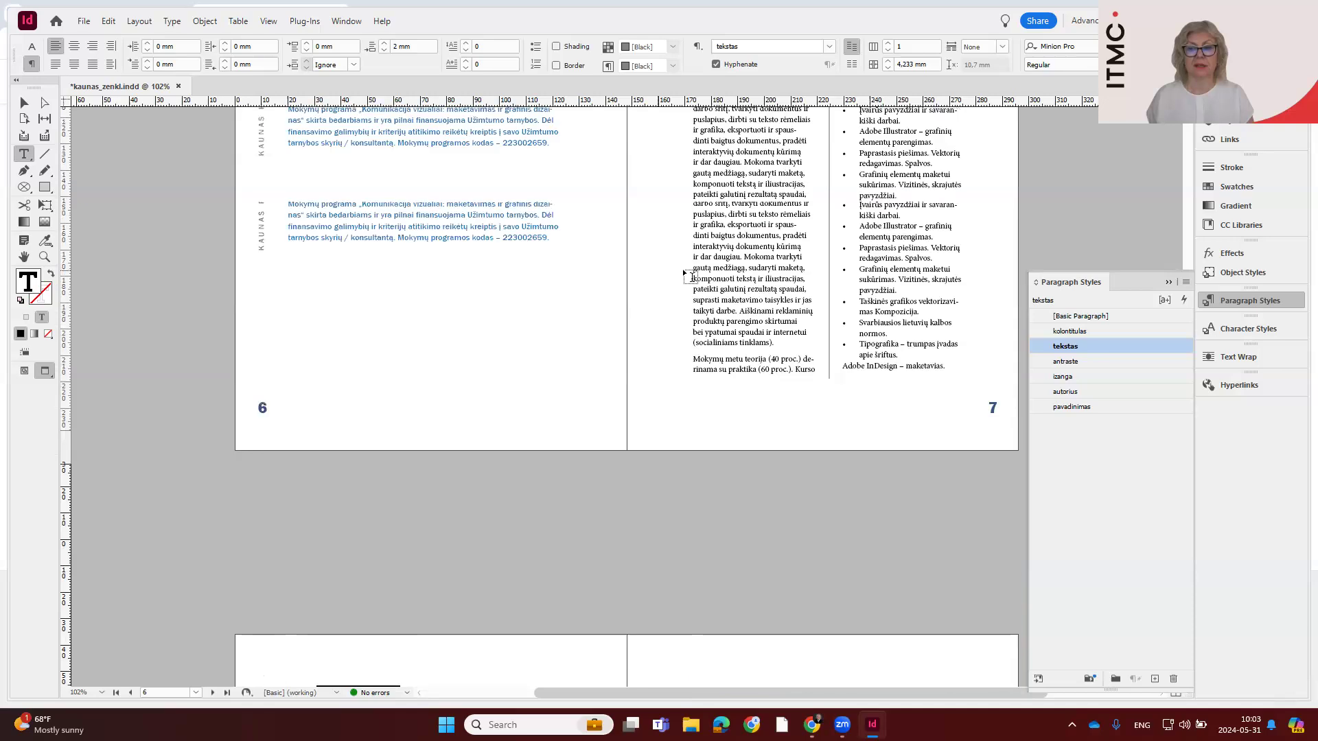
pyautogui.scroll(2, 880, 234)
pyautogui.click(28, 371)
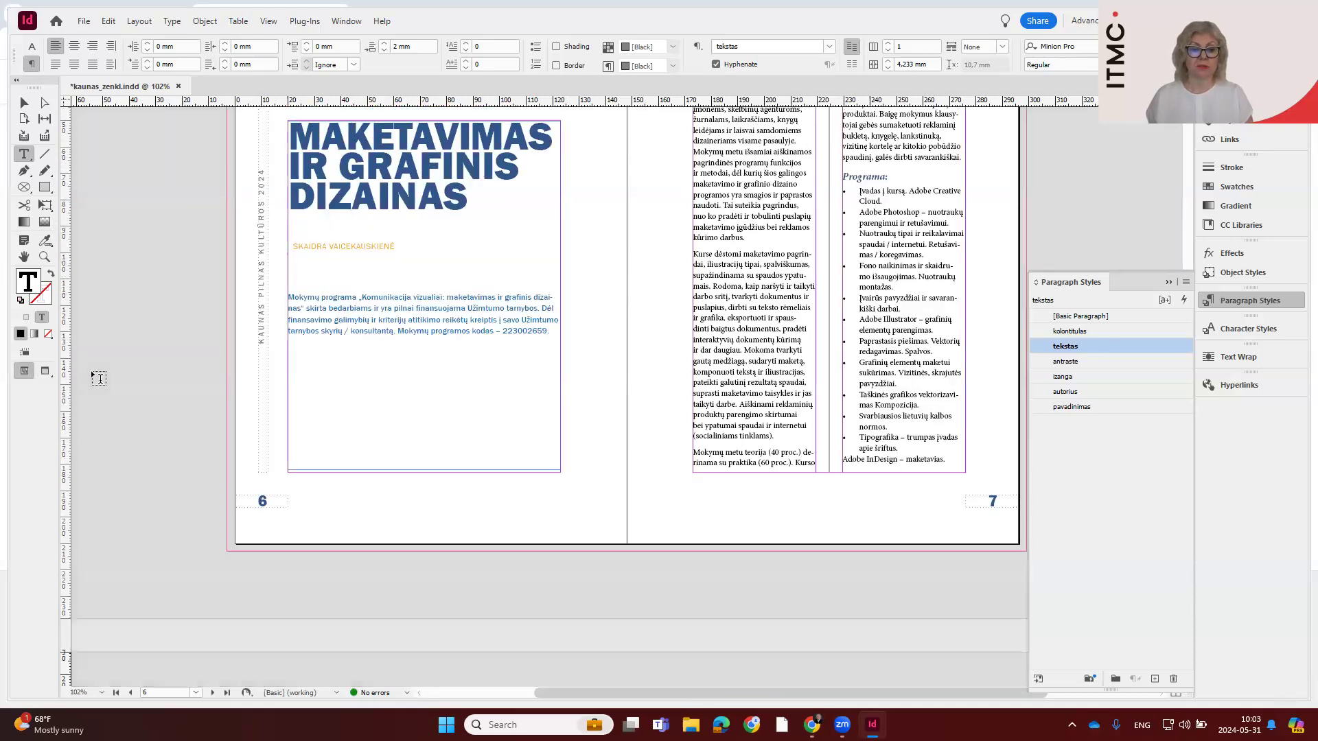
# Zoom in on the bulleted list on page 7 and undo the accidental deletion of its text
pyautogui.moveTo(859, 192); pyautogui.dragTo(916, 450)
pyautogui.moveTo(649, 173); pyautogui.dragTo(1016, 516)
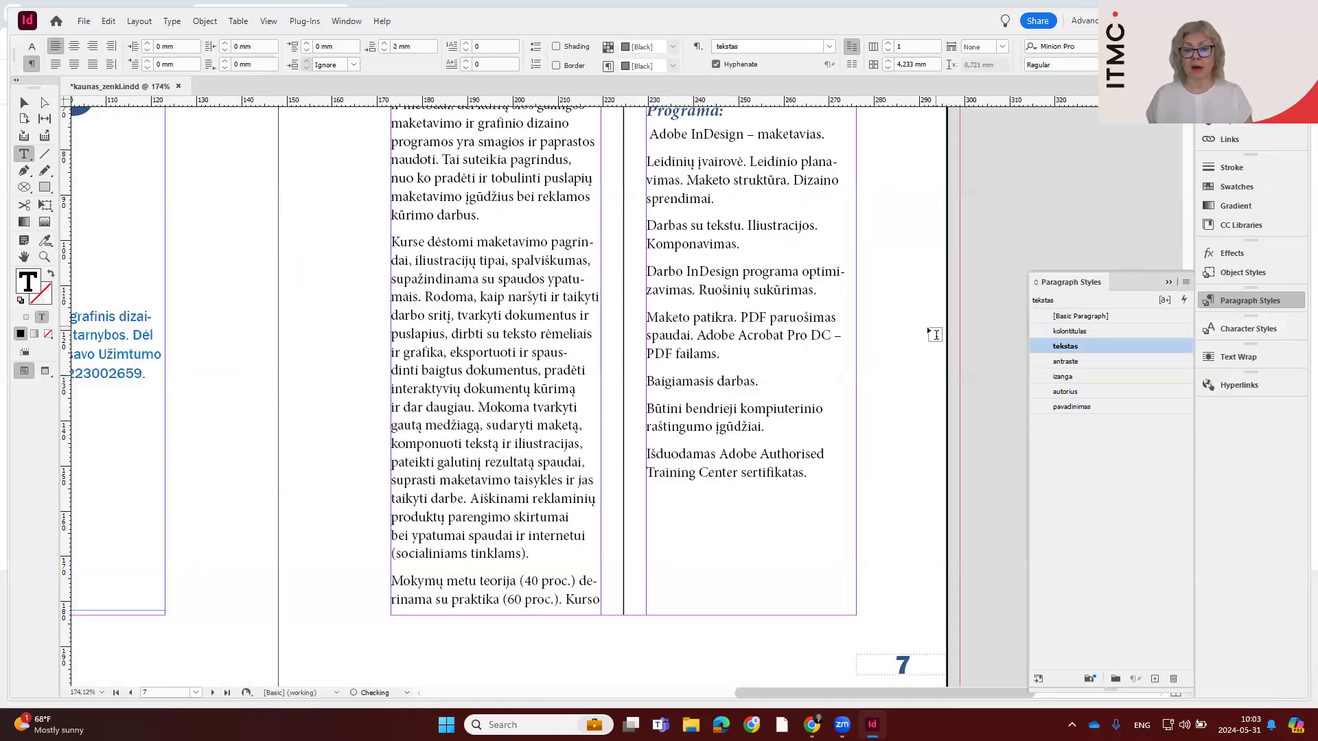
pyautogui.hotkey('ctrl', 'z')
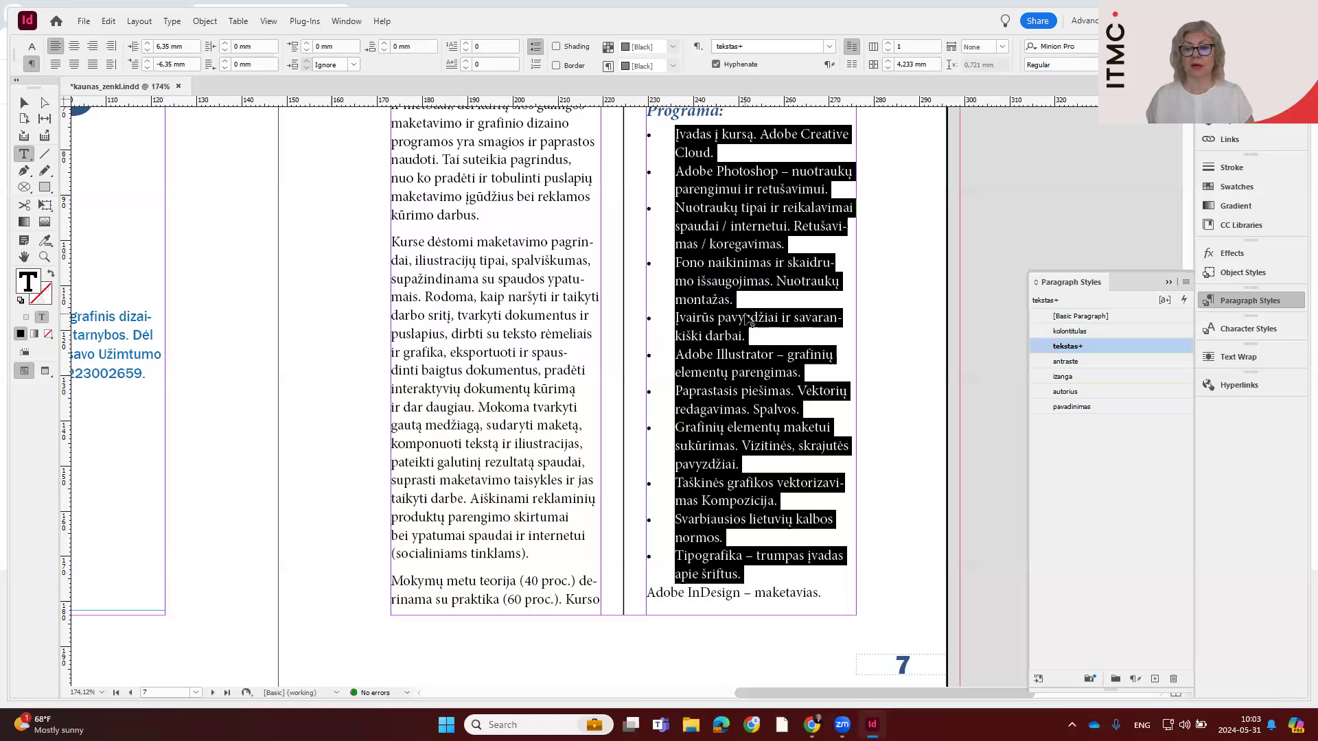
pyautogui.press('Right')
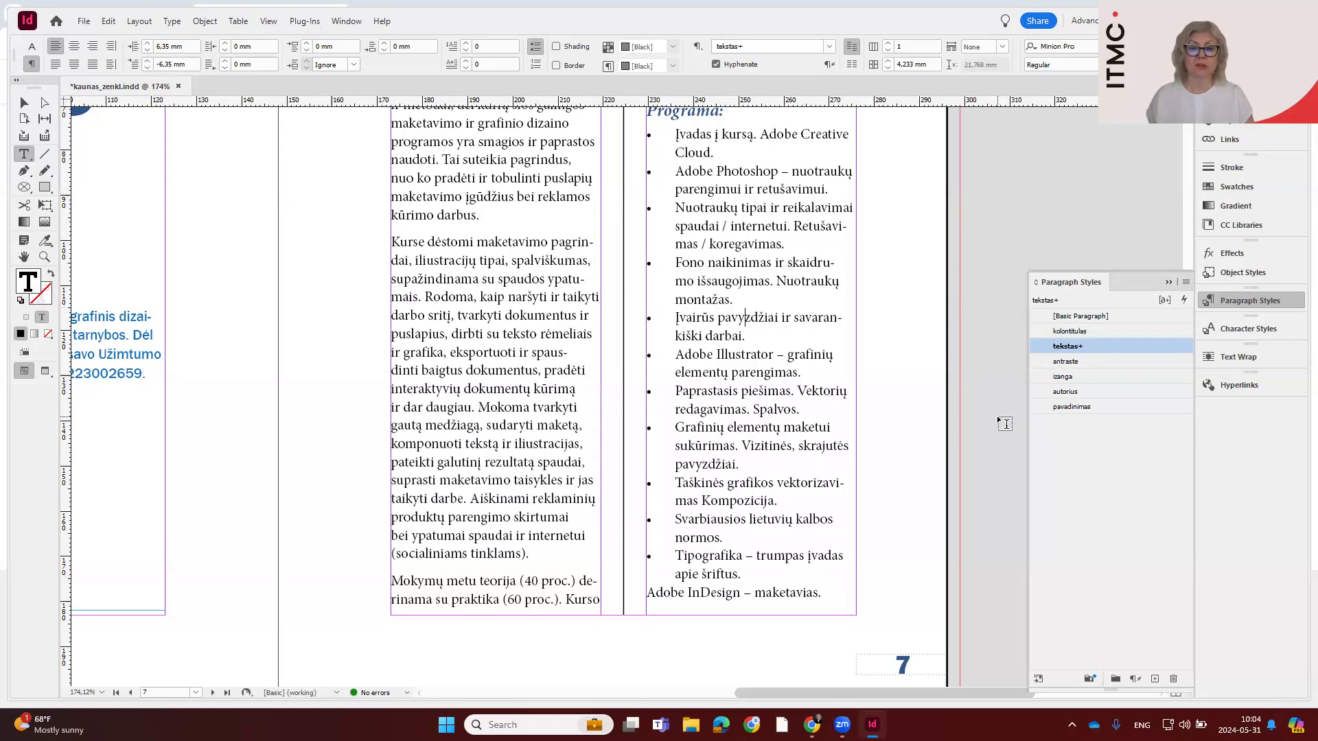
# Undo the spacing and bullet formatting of the list under "Programa:"
pyautogui.moveTo(676, 135); pyautogui.dragTo(748, 583)
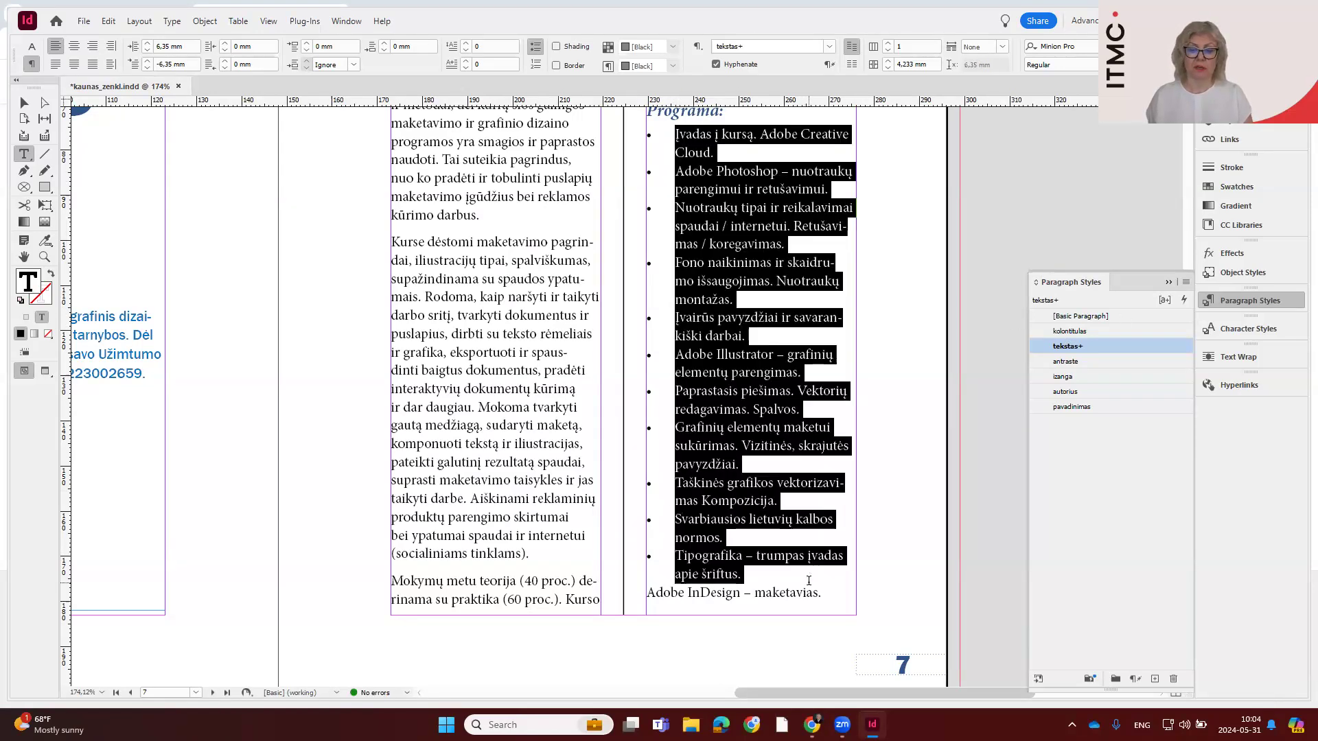
pyautogui.hotkey('ctrl', 'z')
pyautogui.hotkey('ctrl', 'z')
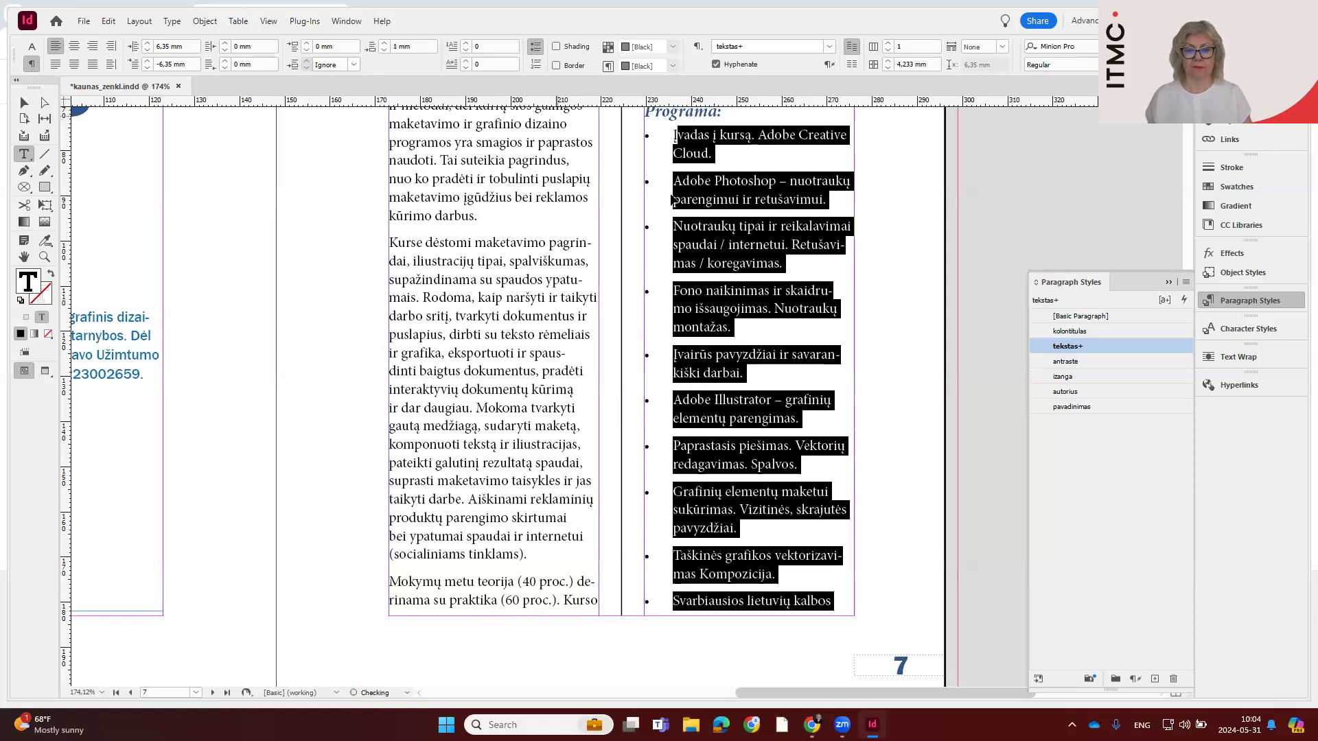
pyautogui.click(703, 142)
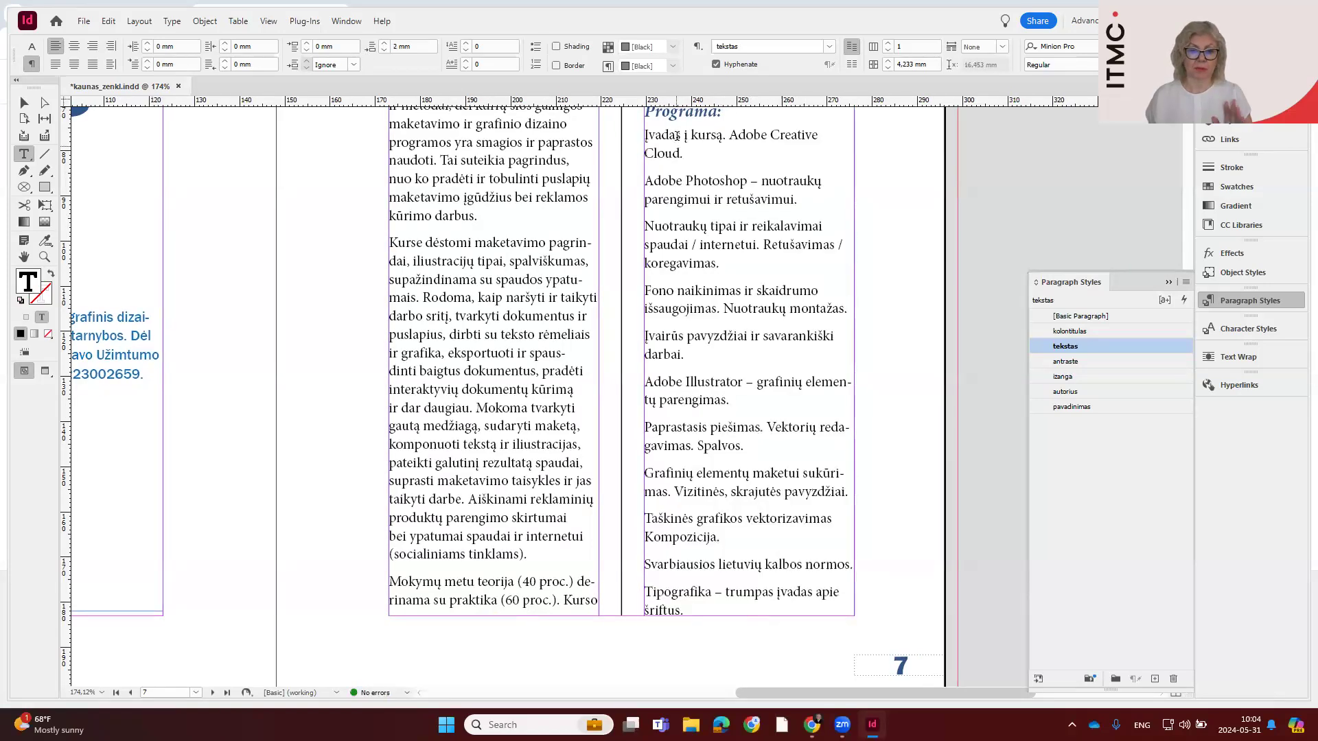
# Create a paragraph style from the first seven paragraphs under "Programa:", through "Paprastasis piešimas. Vektorių redagavimas. Spalvos.", and apply it to them
pyautogui.moveTo(648, 135); pyautogui.dragTo(719, 430)
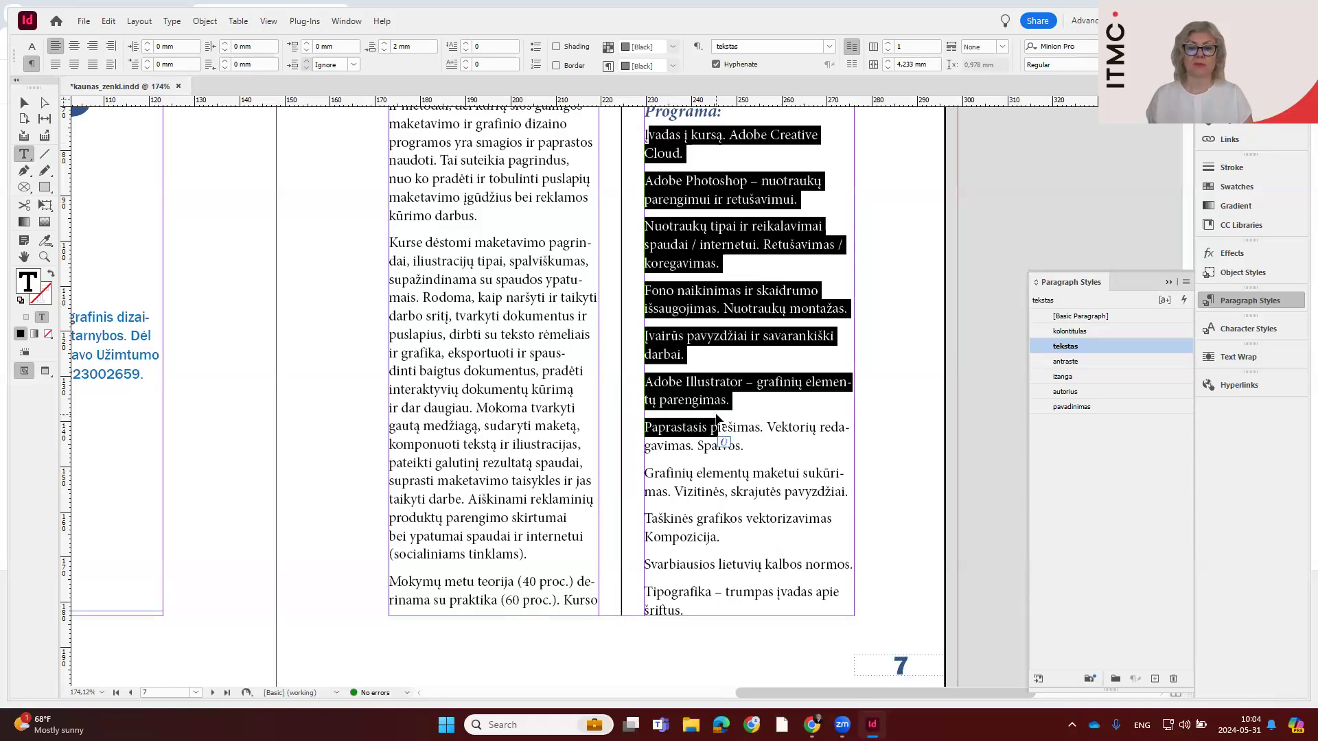
pyautogui.keyDown('shift'); pyautogui.click(753, 448); pyautogui.keyUp('shift')
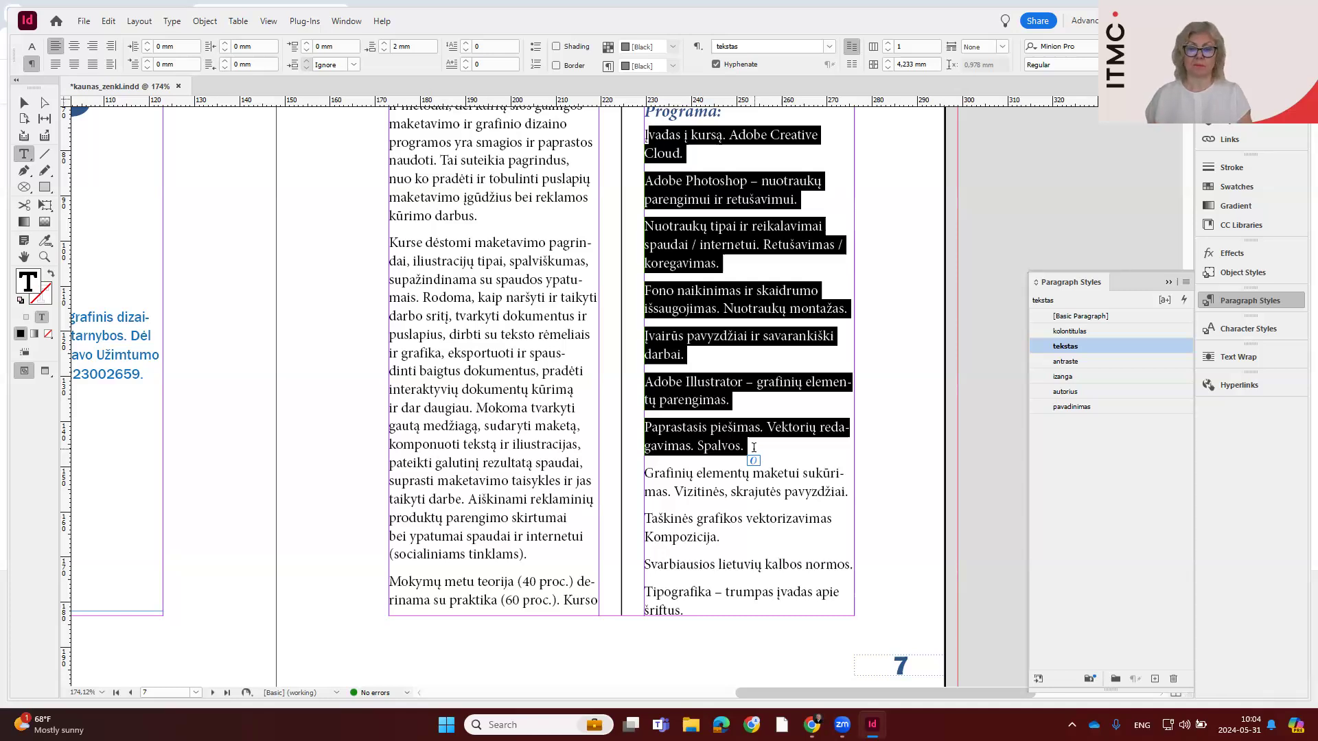
pyautogui.scroll(1, 754, 448)
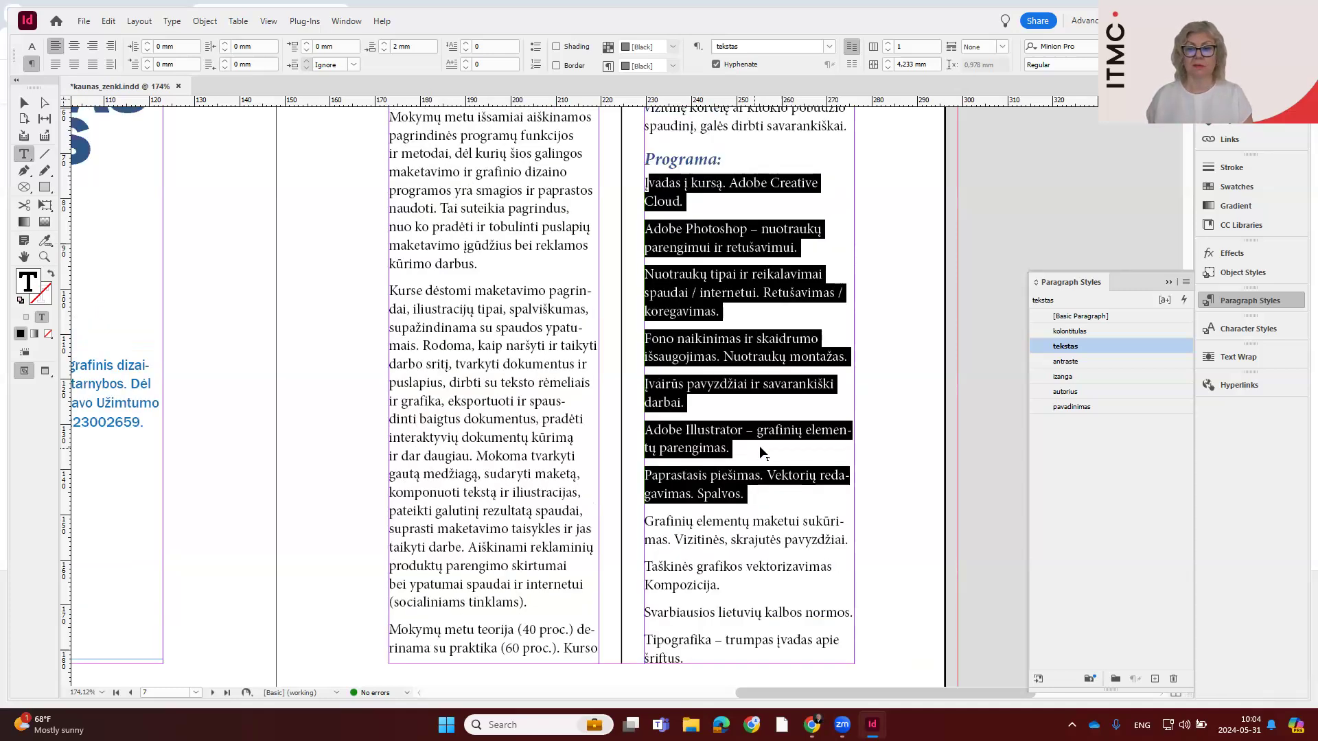
pyautogui.click(1154, 679)
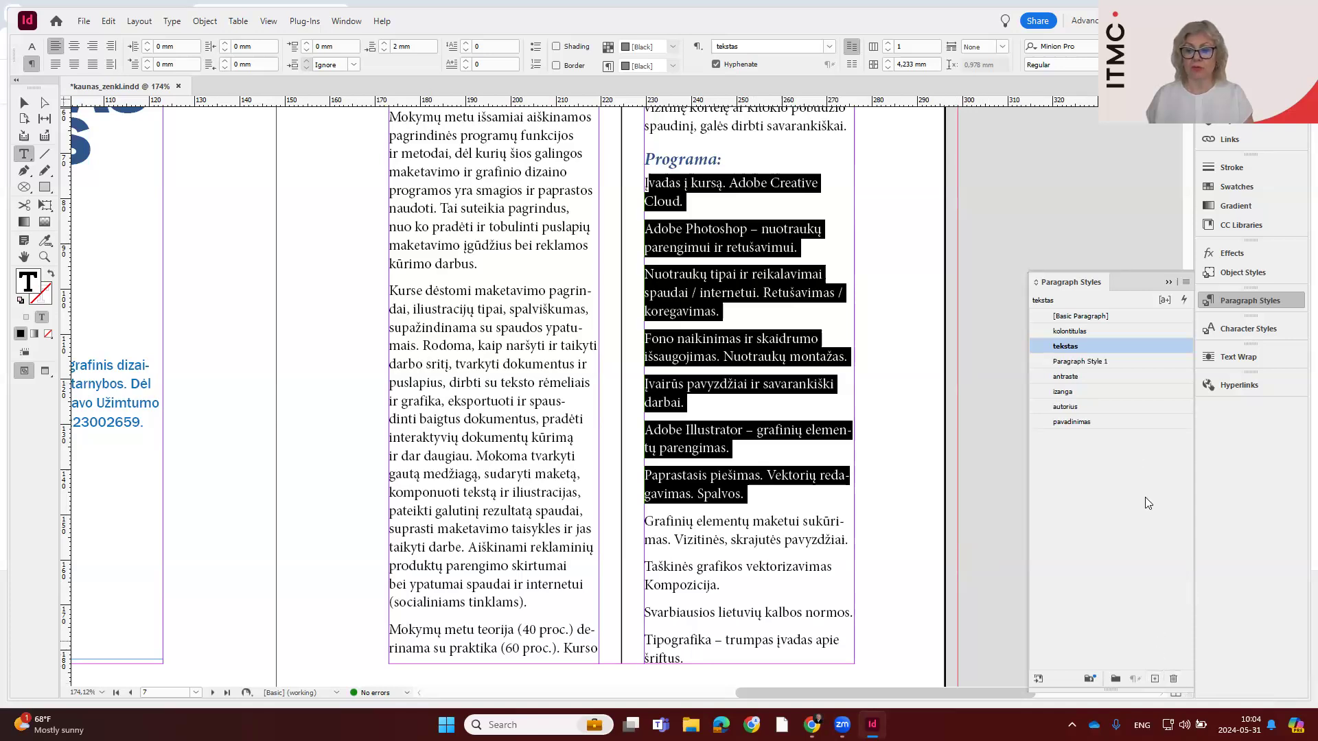
pyautogui.click(1120, 357)
# Name the new paragraph style "tekstas su ženkl" in its style options
pyautogui.doubleClick(1120, 360)
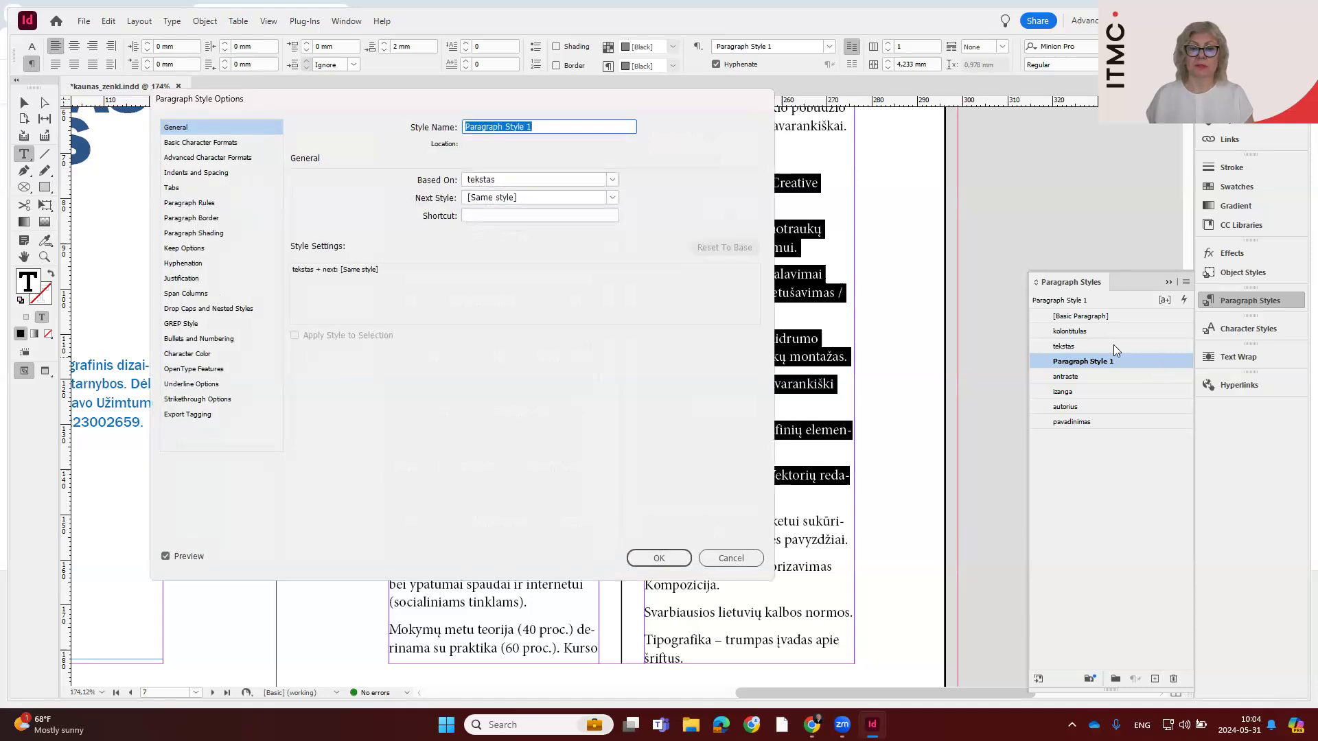
pyautogui.write('tekstas su')
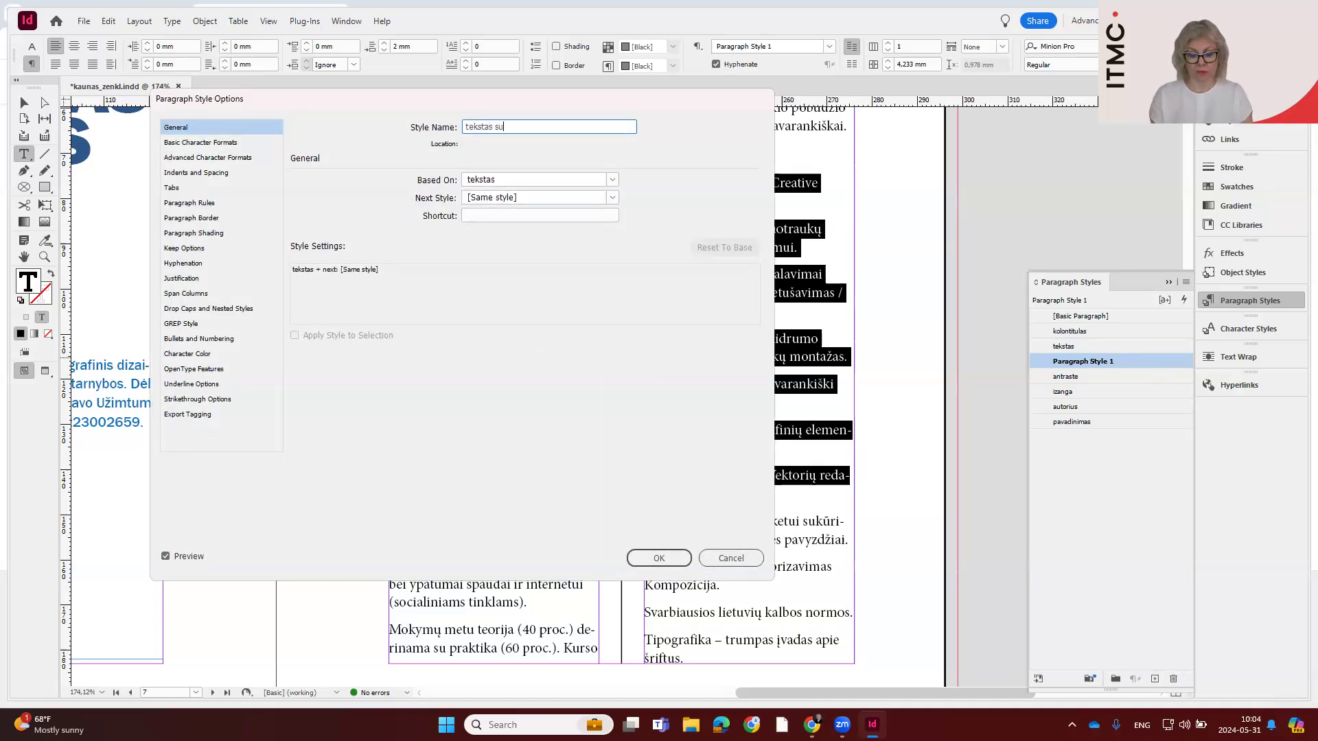
pyautogui.write(' =enkl')
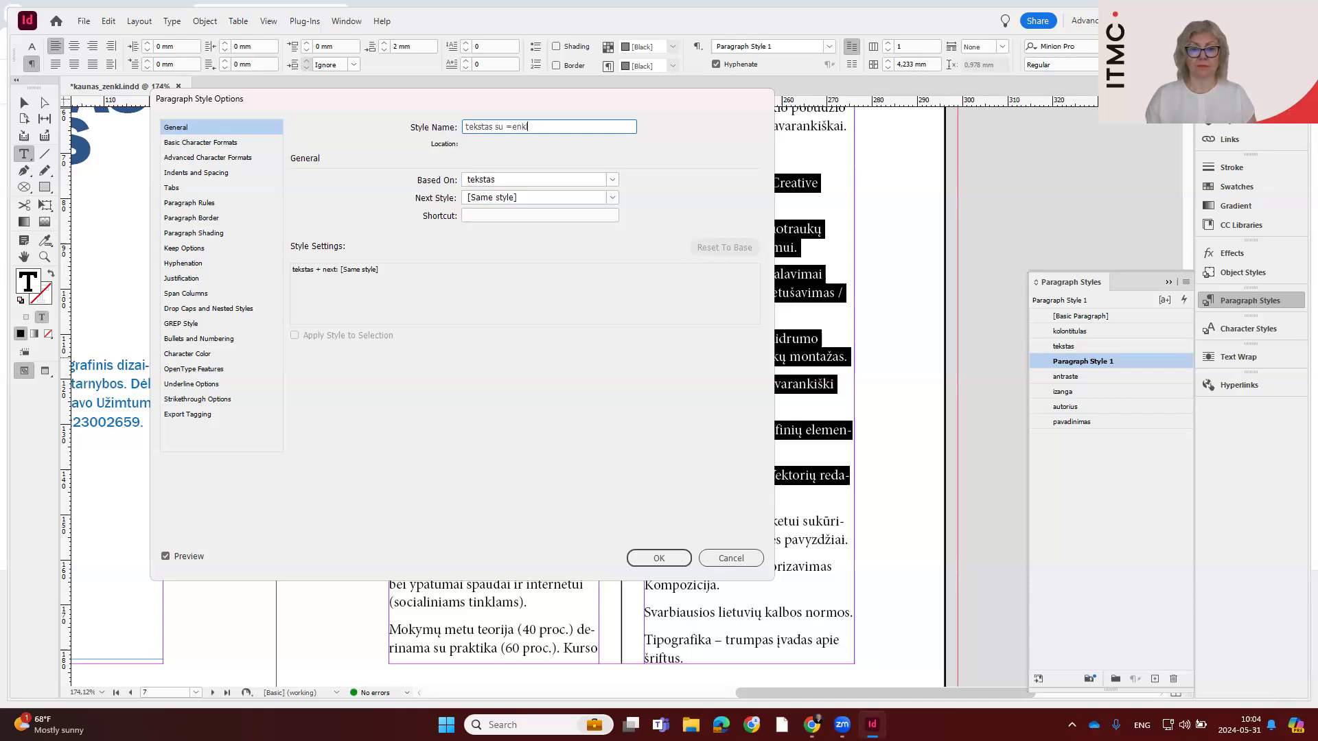
pyautogui.press('BackSpace')
pyautogui.press('BackSpace')
pyautogui.press('BackSpace')
pyautogui.press('BackSpace')
pyautogui.press('BackSpace')
pyautogui.hotkey('alt', 'shift')
pyautogui.write('ženkl')
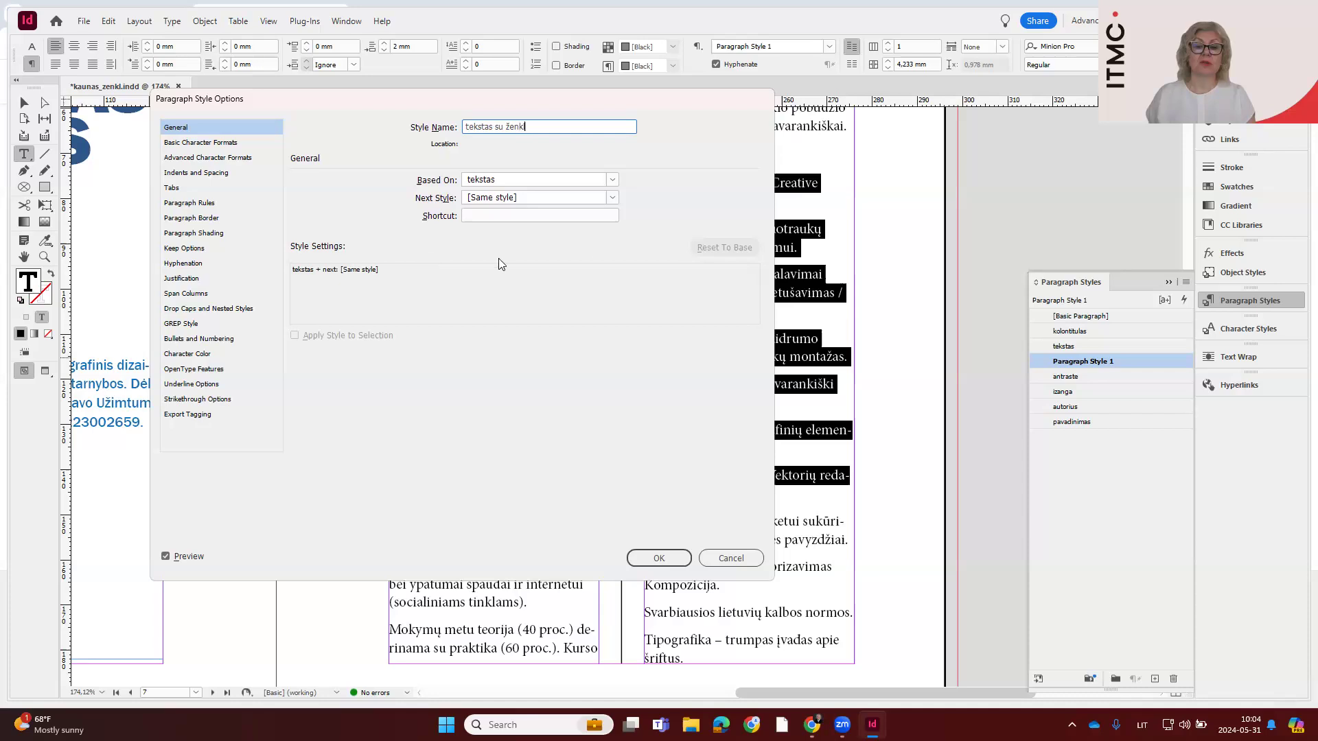
# Set the "tekstas su ženkl" paragraph style to be based on the "tekstas" style
pyautogui.click(515, 186)
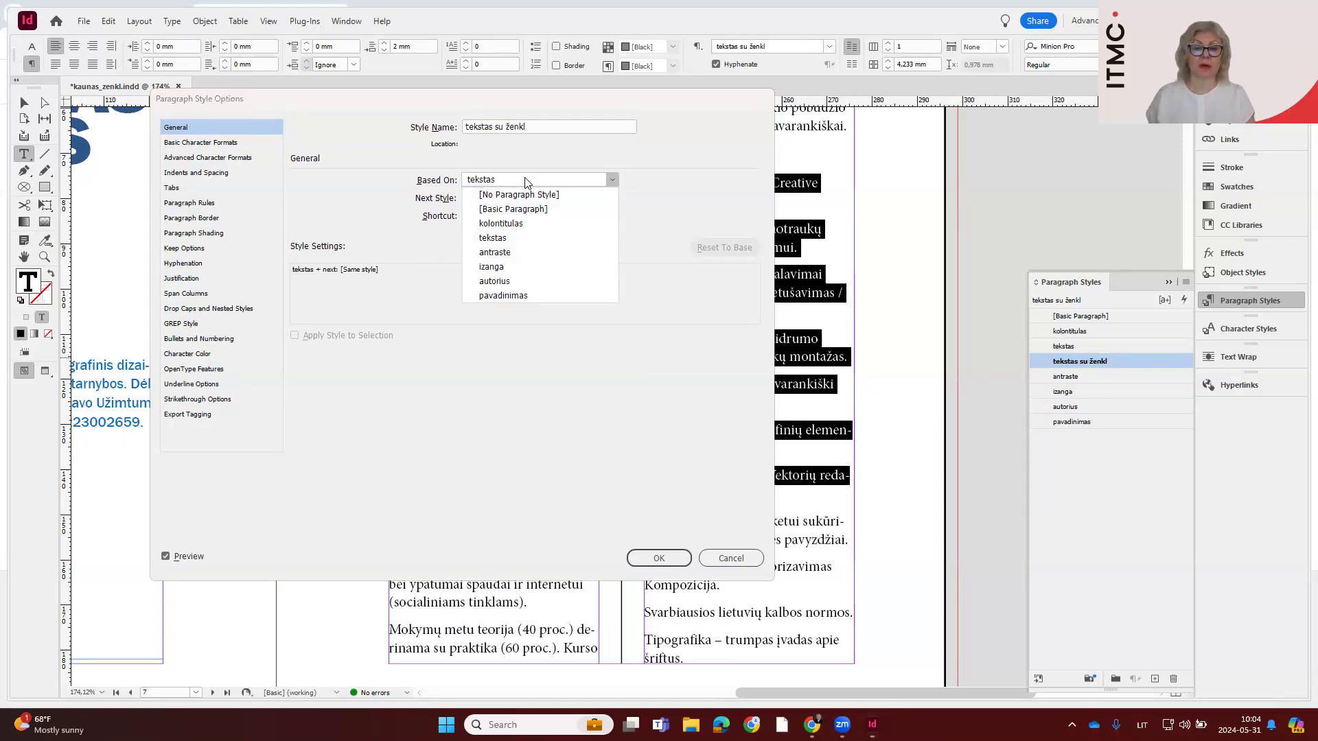
pyautogui.click(527, 181)
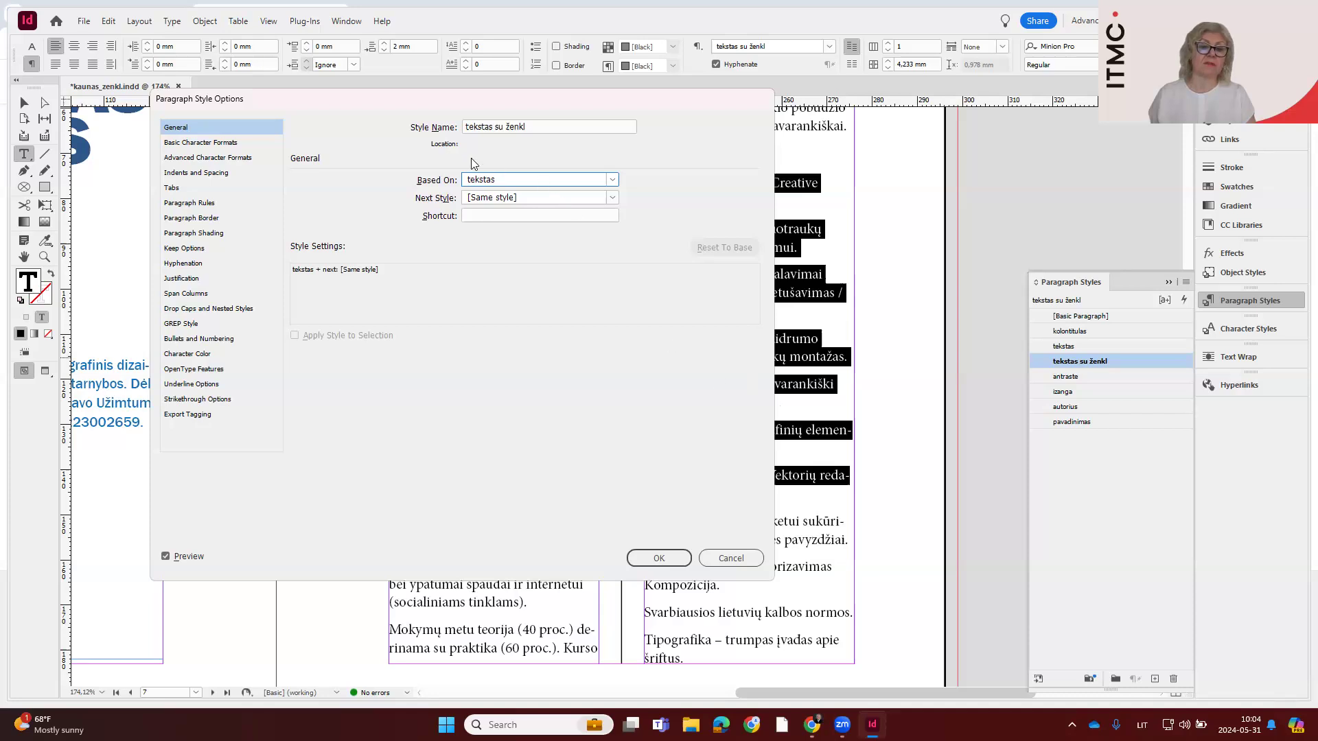
pyautogui.click(611, 181)
pyautogui.click(553, 243)
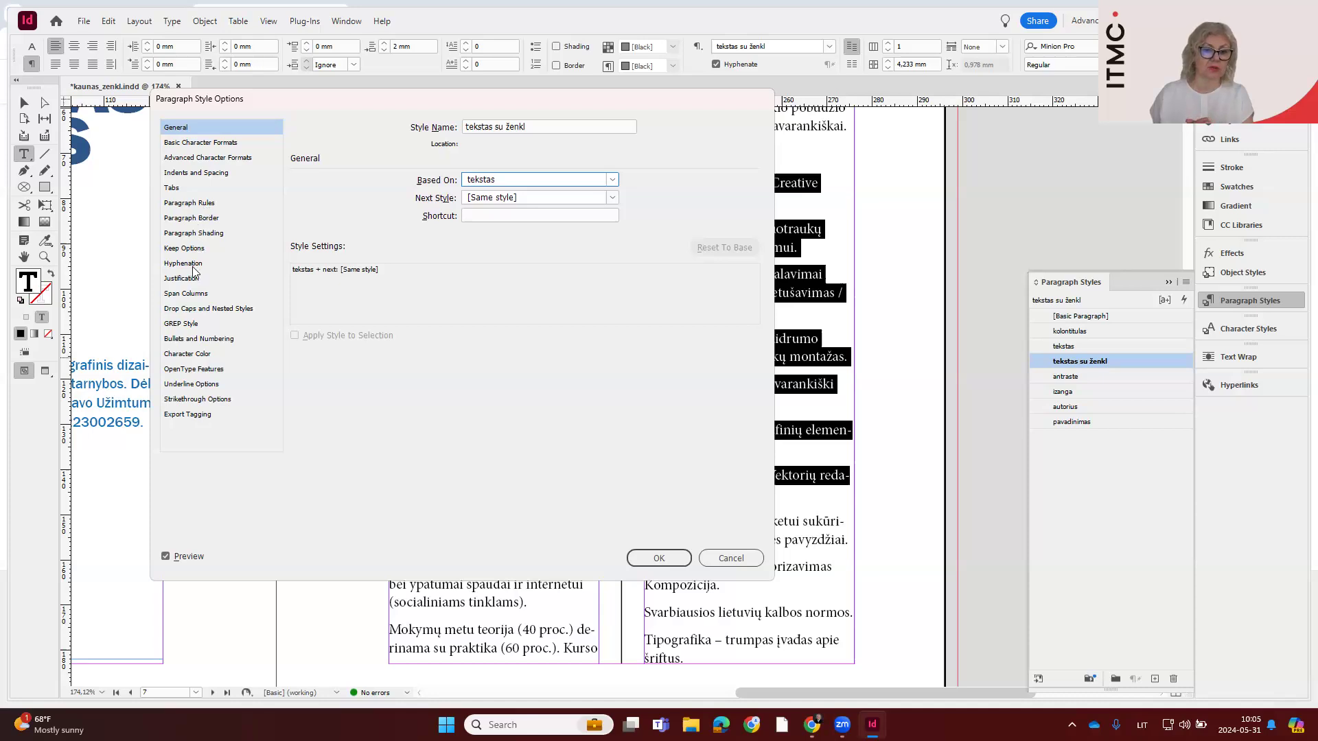
# Set the style's list type to Bullets and save the style options, bringing the list under "Programa:" into full view
pyautogui.click(194, 339)
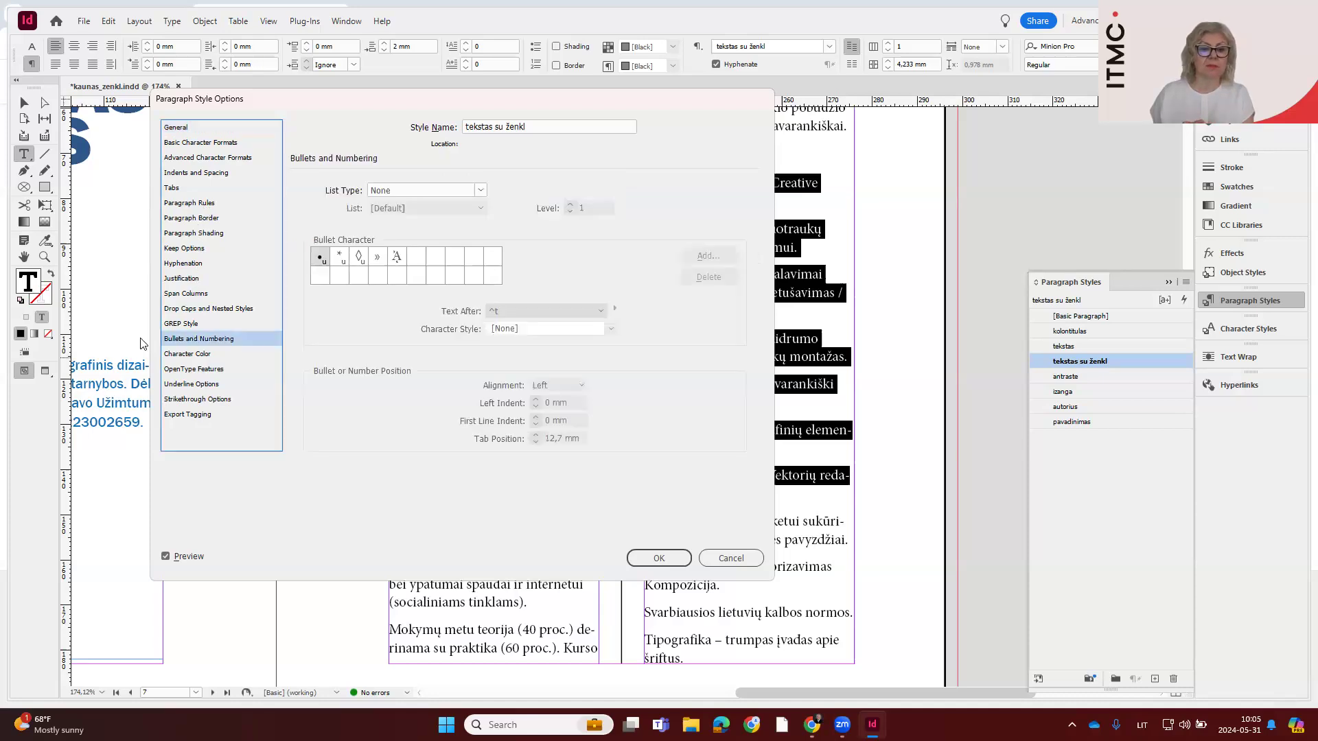
pyautogui.click(418, 192)
pyautogui.click(415, 218)
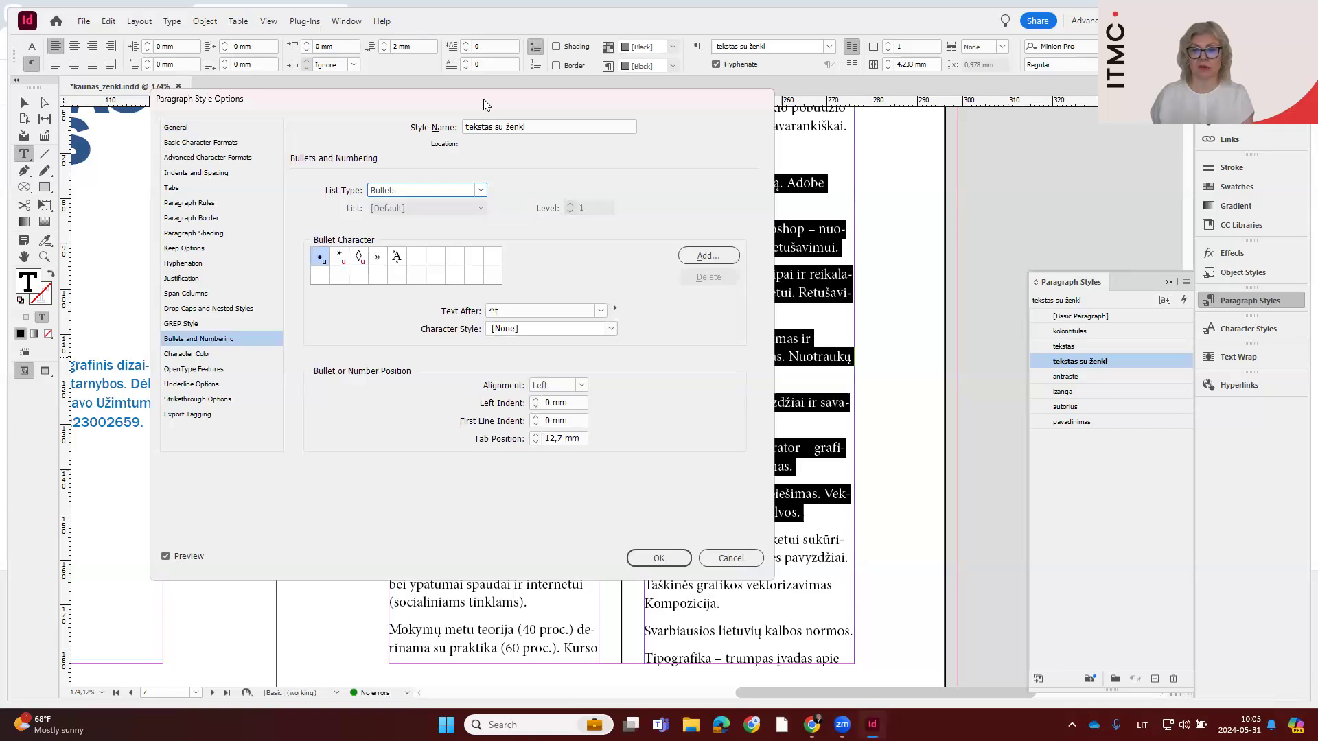
pyautogui.moveTo(484, 99); pyautogui.dragTo(986, 135)
pyautogui.click(1161, 595)
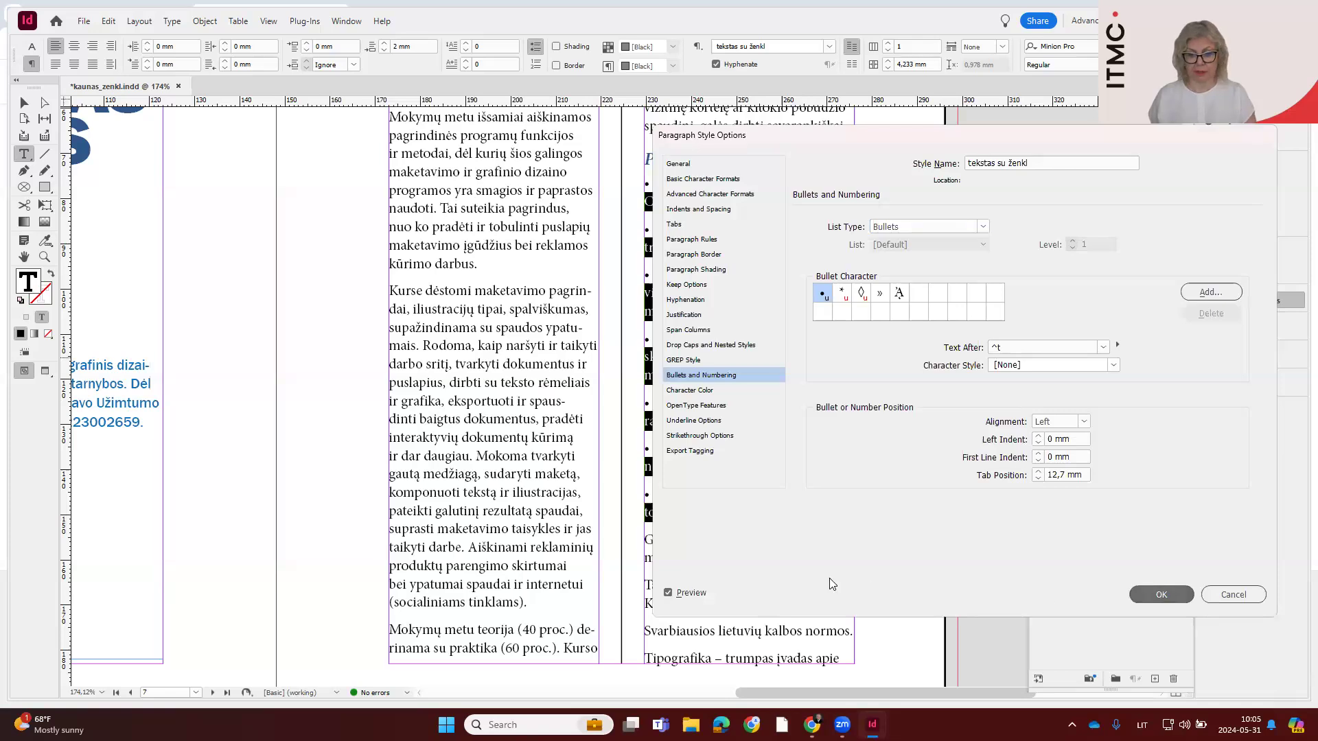
pyautogui.moveTo(727, 393); pyautogui.dragTo(317, 392)
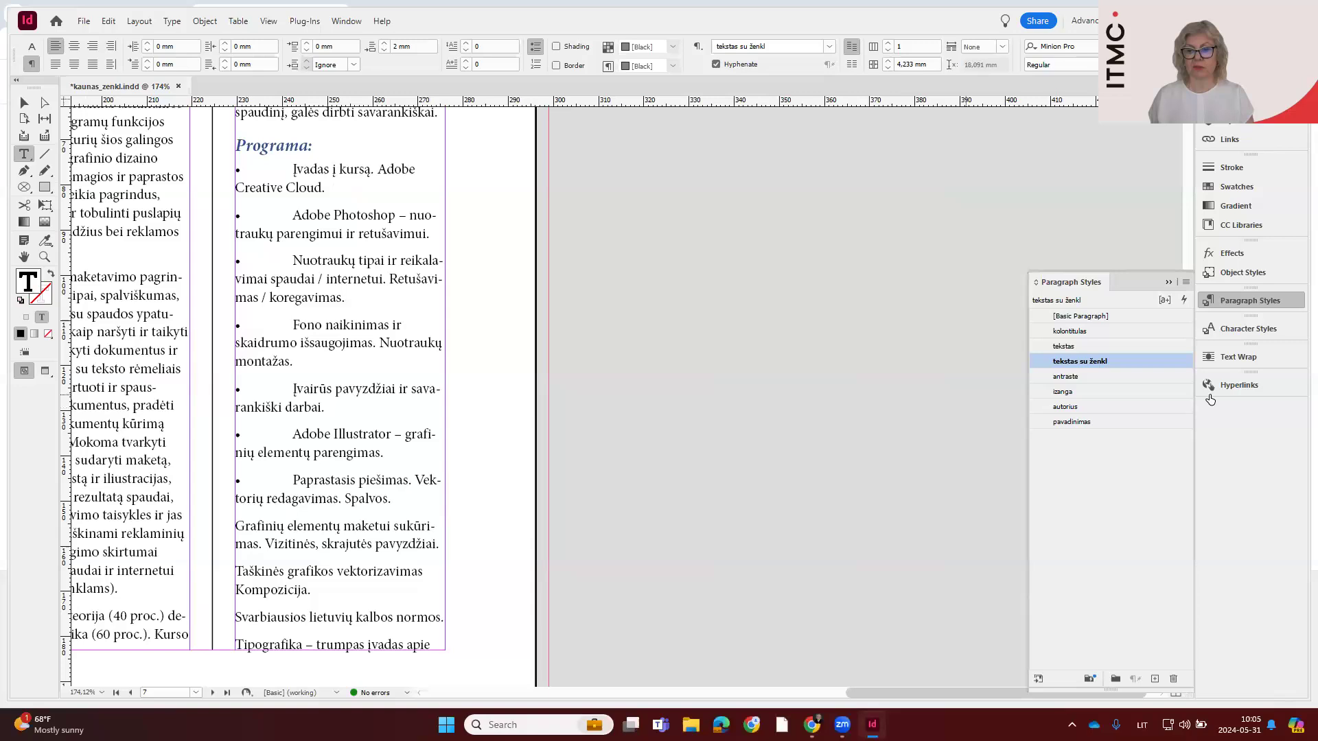
# Reopen the bullet options of "tekstas su ženkl" and add the Facebook icon from Font Awesome 6 Brands as a bullet character
pyautogui.doubleClick(1124, 360)
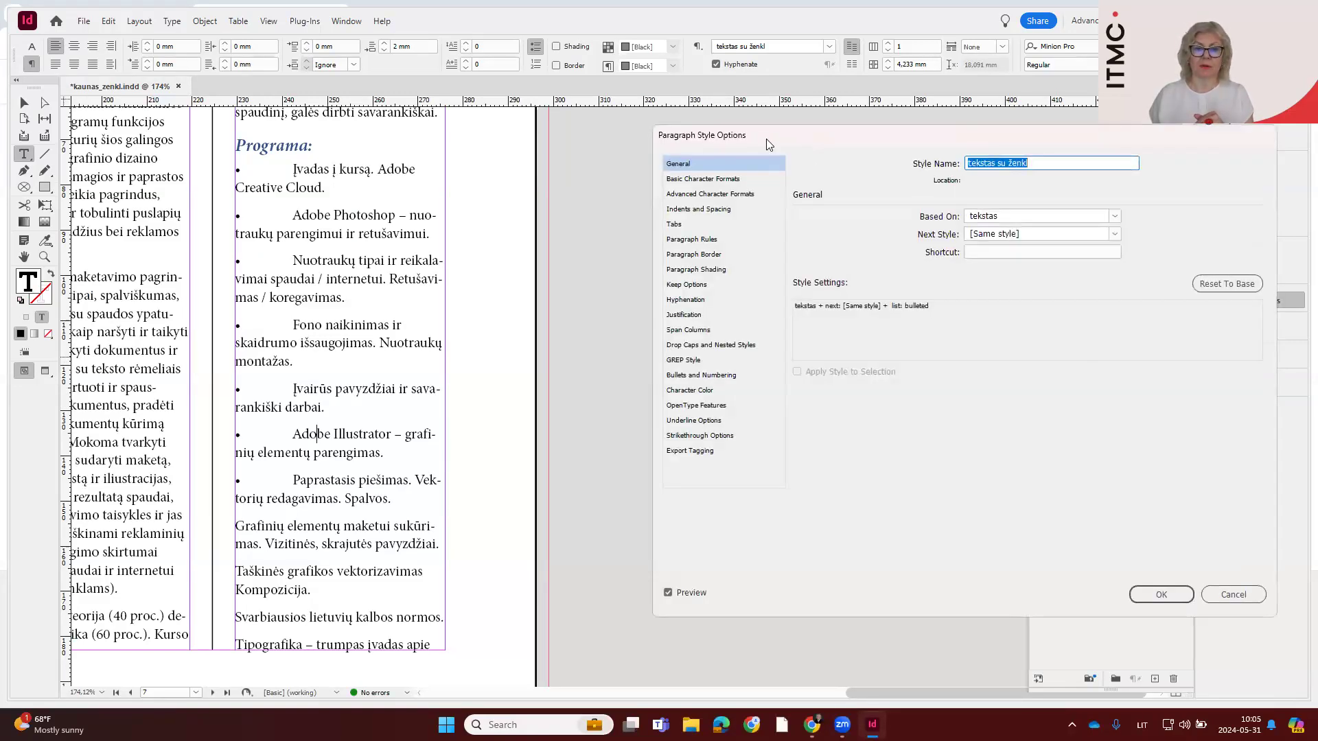
pyautogui.moveTo(766, 139); pyautogui.dragTo(578, 148)
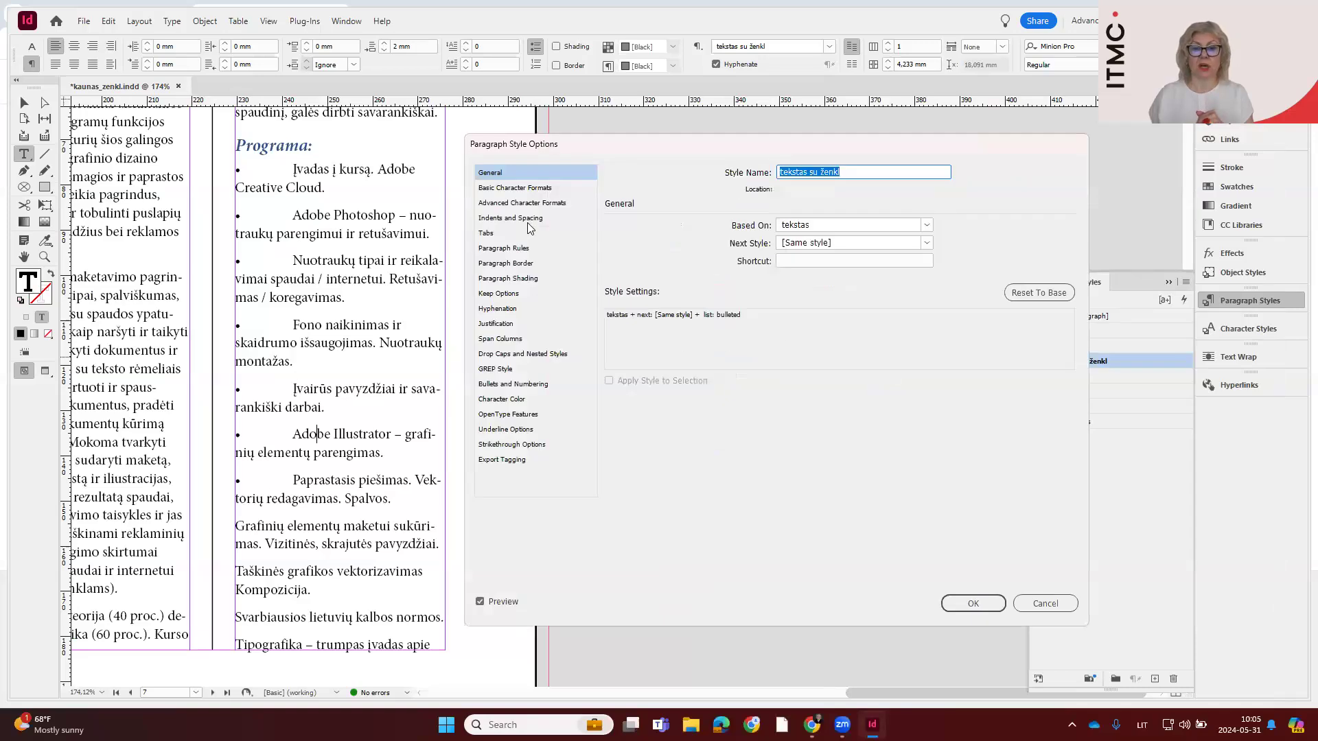
pyautogui.click(530, 385)
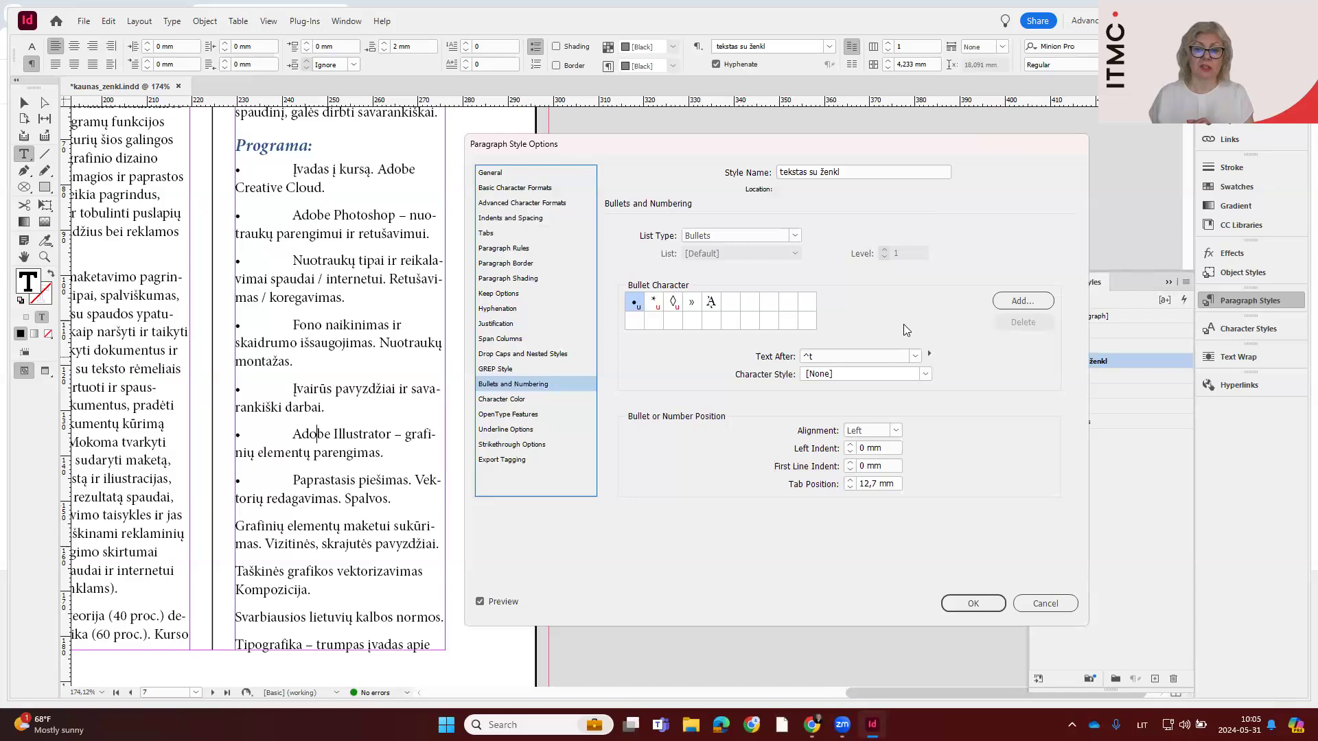
pyautogui.click(1023, 302)
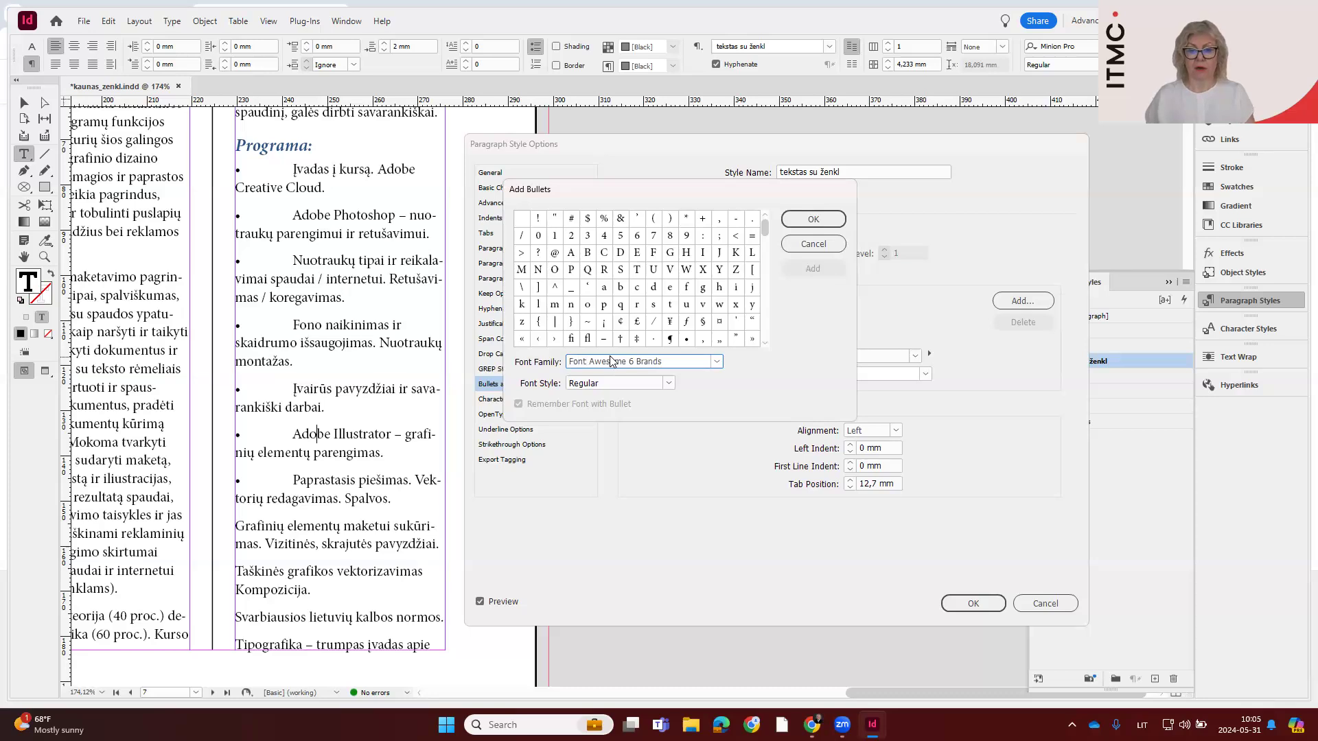
pyautogui.click(716, 362)
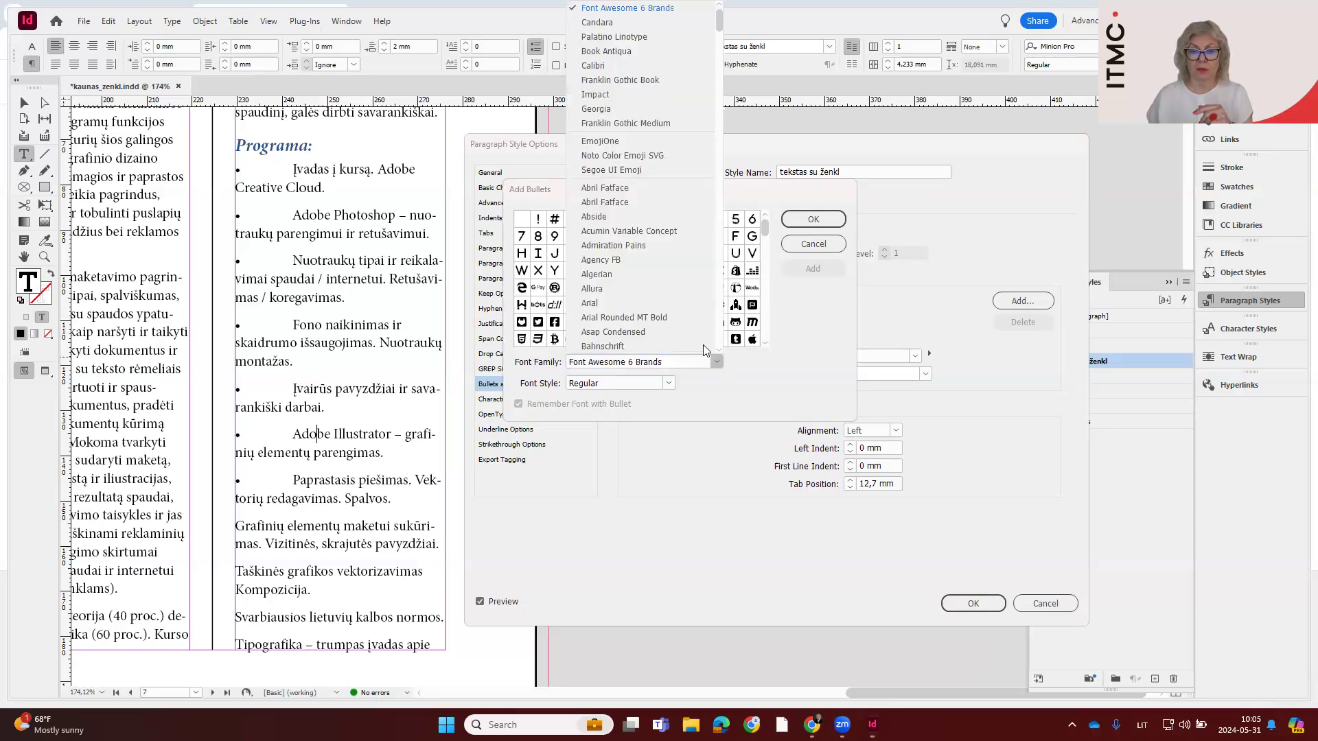
pyautogui.click(627, 7)
pyautogui.click(622, 323)
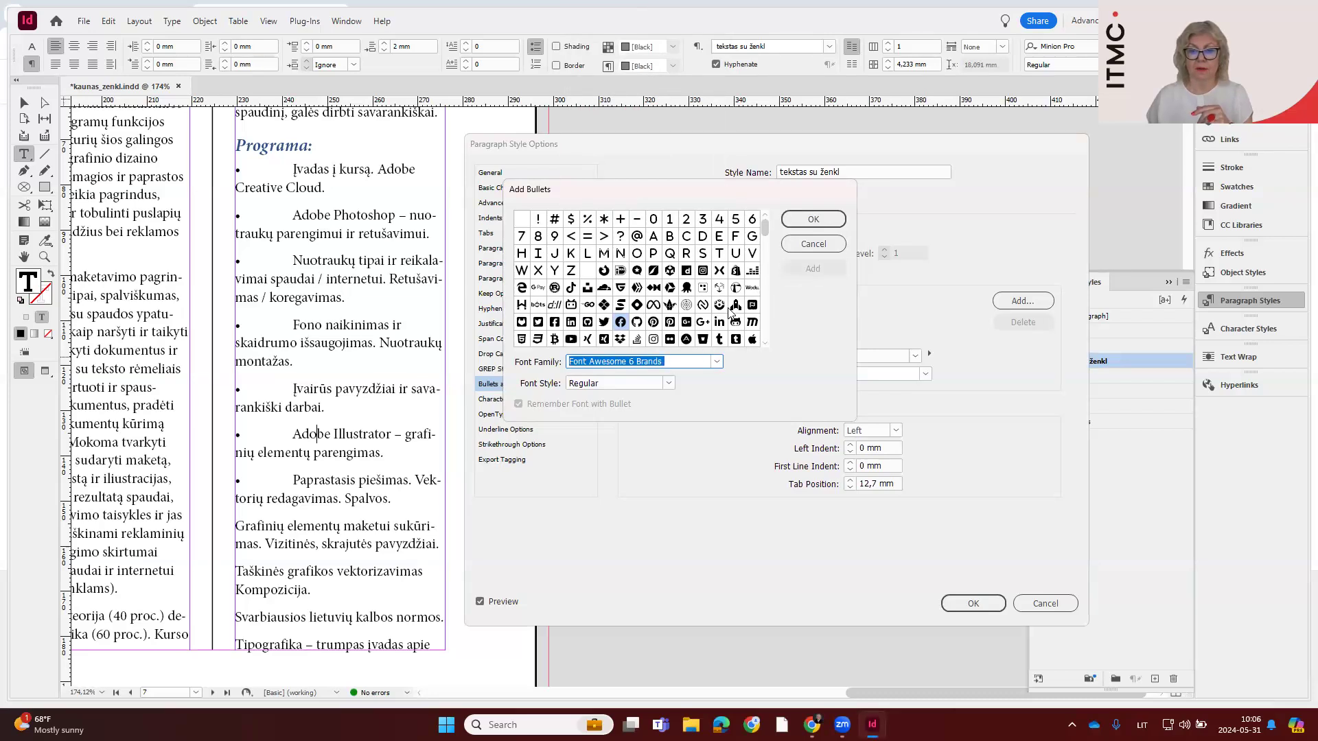
pyautogui.moveTo(767, 237)
pyautogui.mouseDown()
pyautogui.moveTo(766, 349)
pyautogui.moveTo(765, 254)
pyautogui.moveTo(747, 230)
pyautogui.mouseUp()
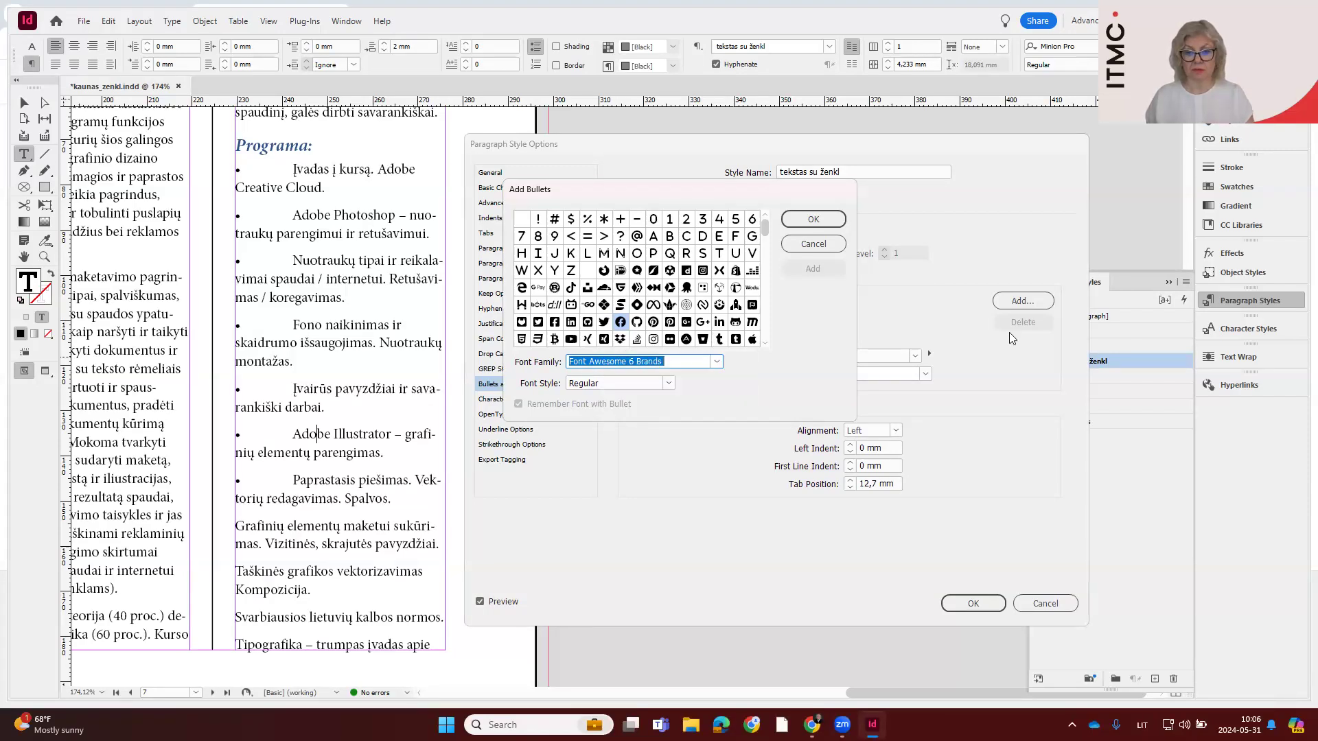
# Change the glyph font to Font Awesome 6 Free and add the circled check mark as a bullet character
pyautogui.click(717, 362)
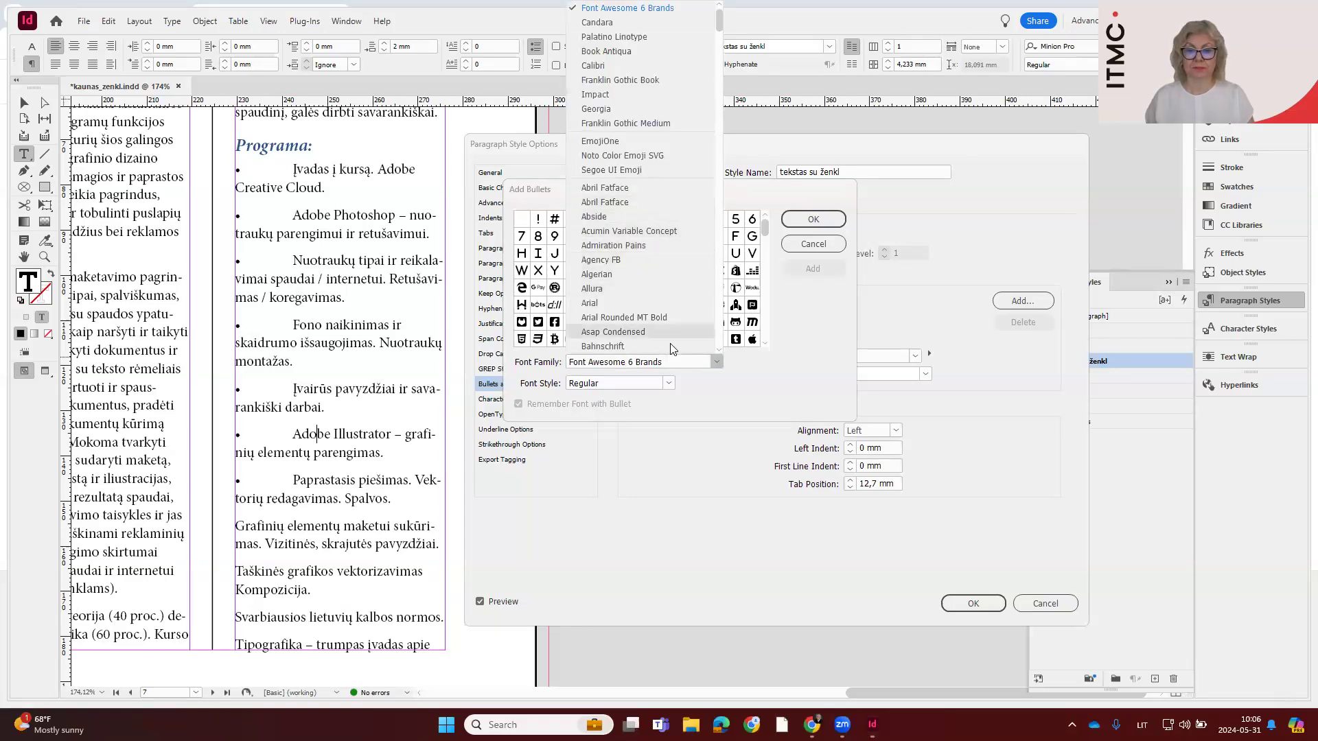
pyautogui.click(664, 362)
pyautogui.write('F')
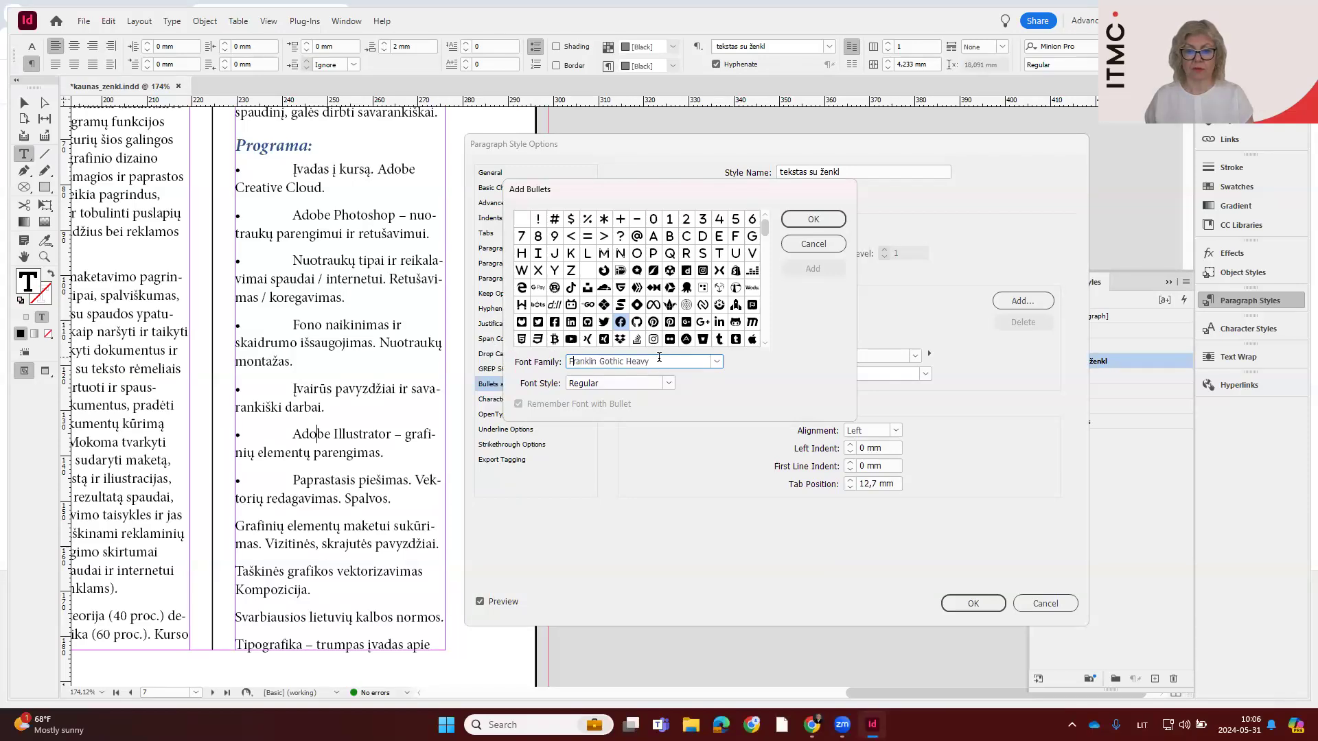
pyautogui.write('ont Awesome 6 Brands')
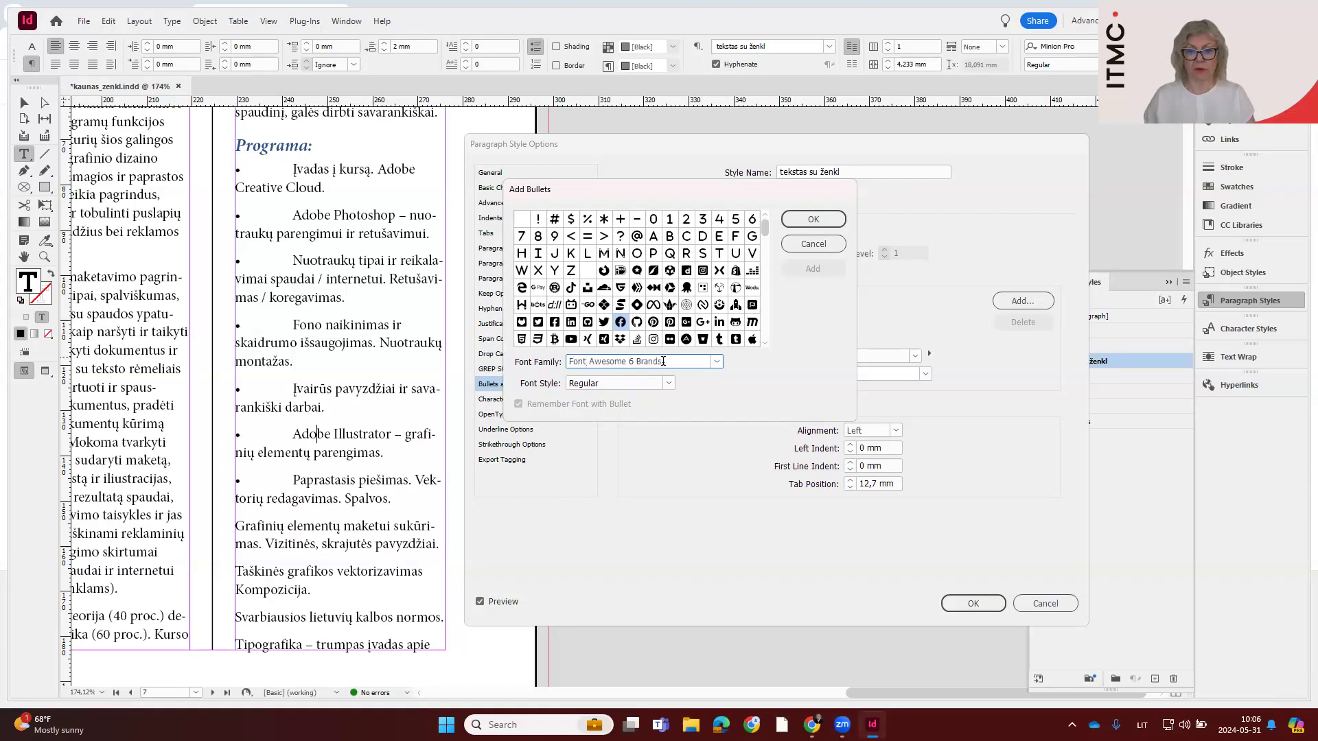
pyautogui.click(716, 364)
pyautogui.scroll(-3, 655, 285)
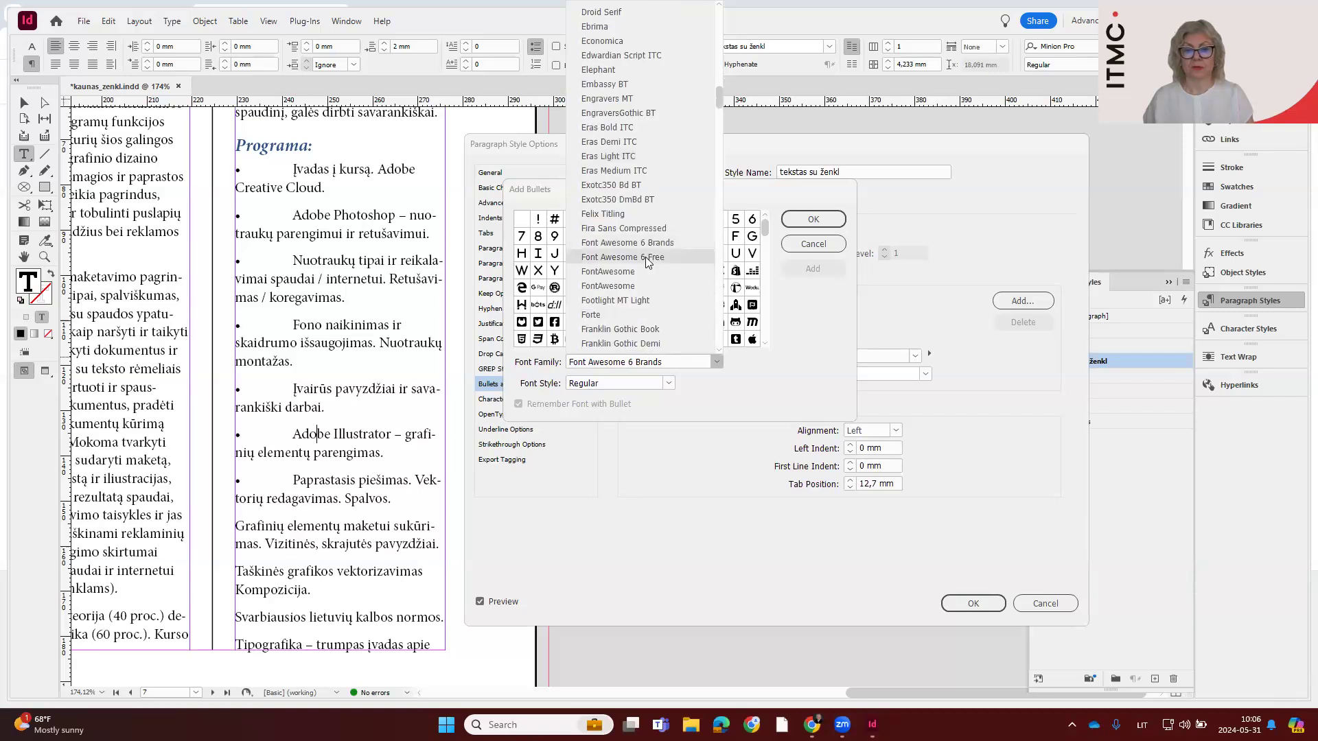
pyautogui.click(646, 258)
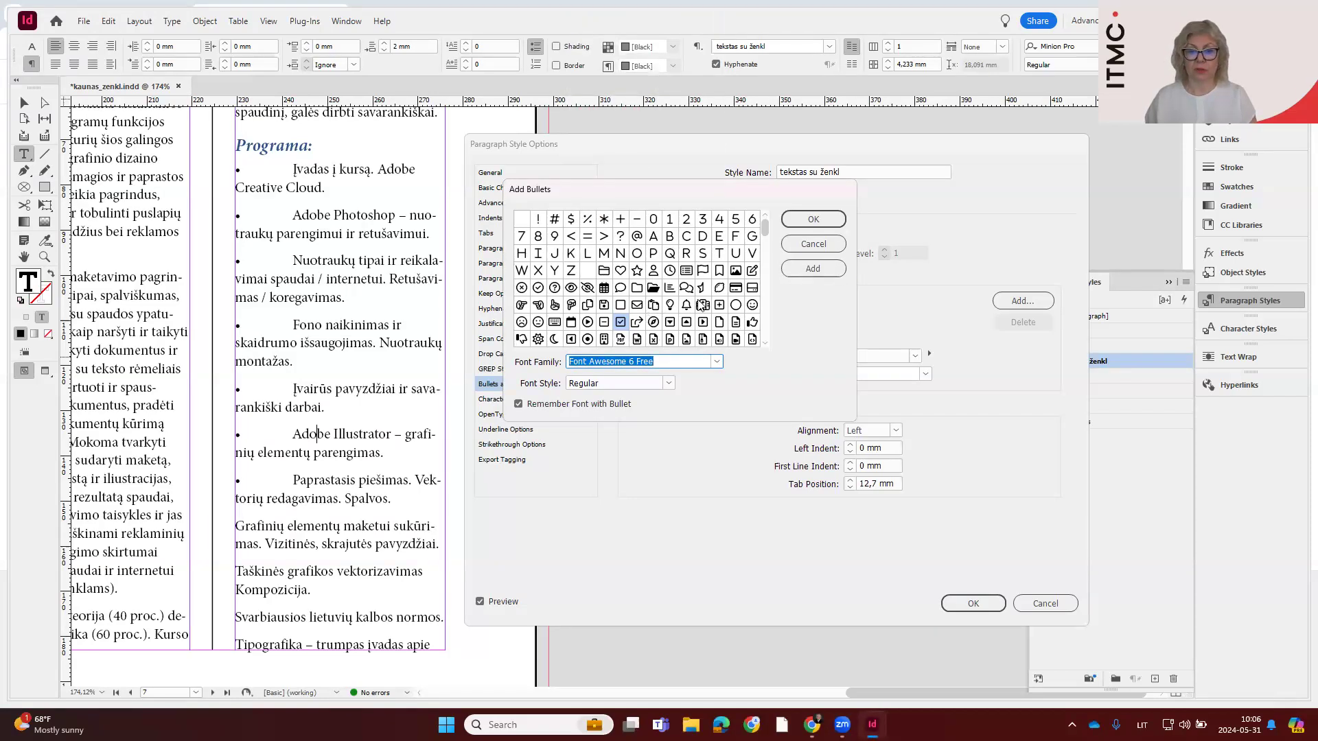
pyautogui.click(538, 288)
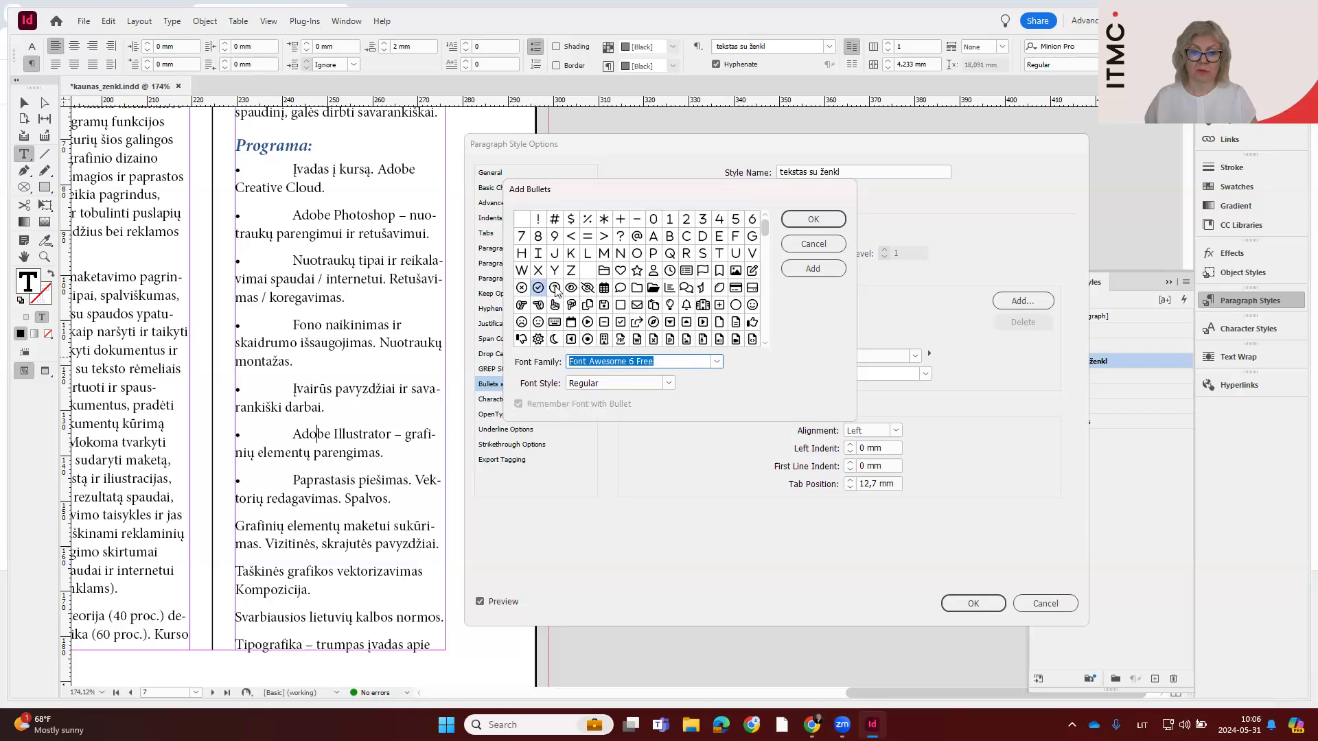
pyautogui.click(810, 269)
# Add the outlined heart from Font Awesome 6 Free as a bullet character and accept the added bullets
pyautogui.click(622, 272)
pyautogui.click(796, 269)
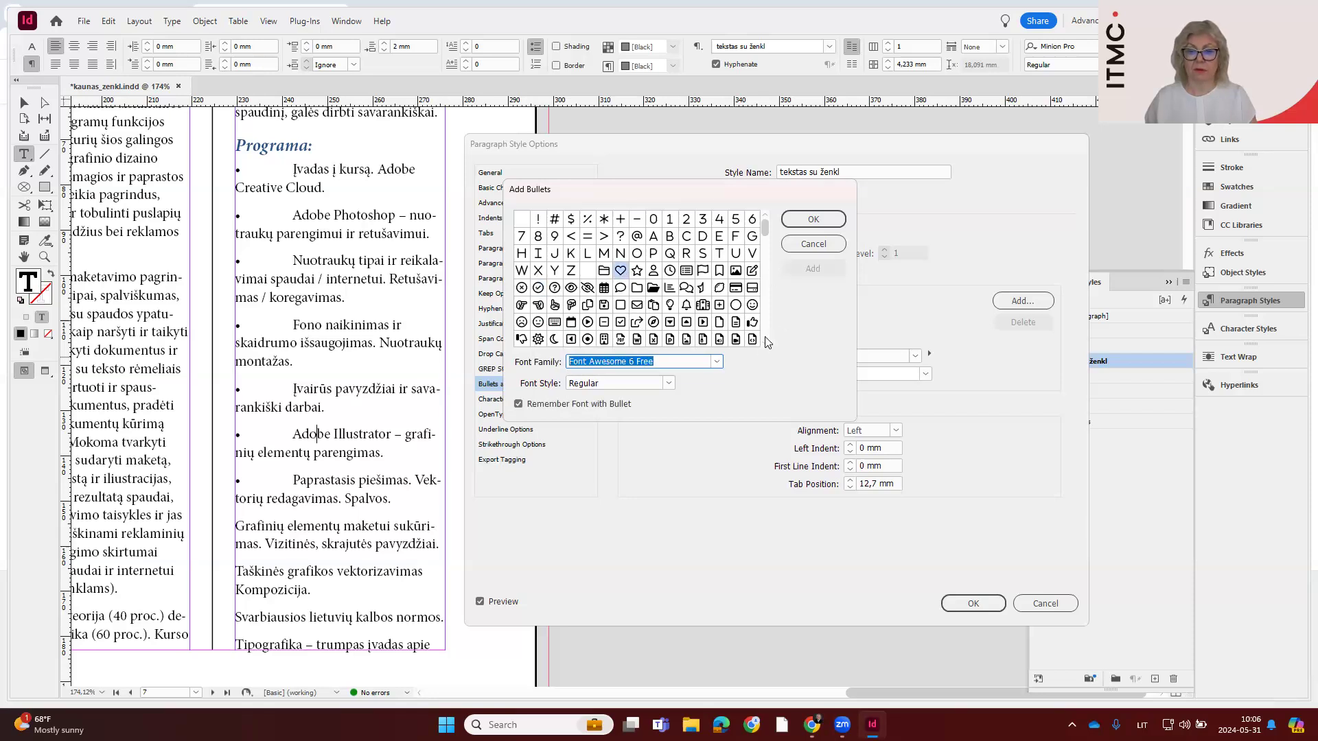
pyautogui.scroll(-15, 764, 344)
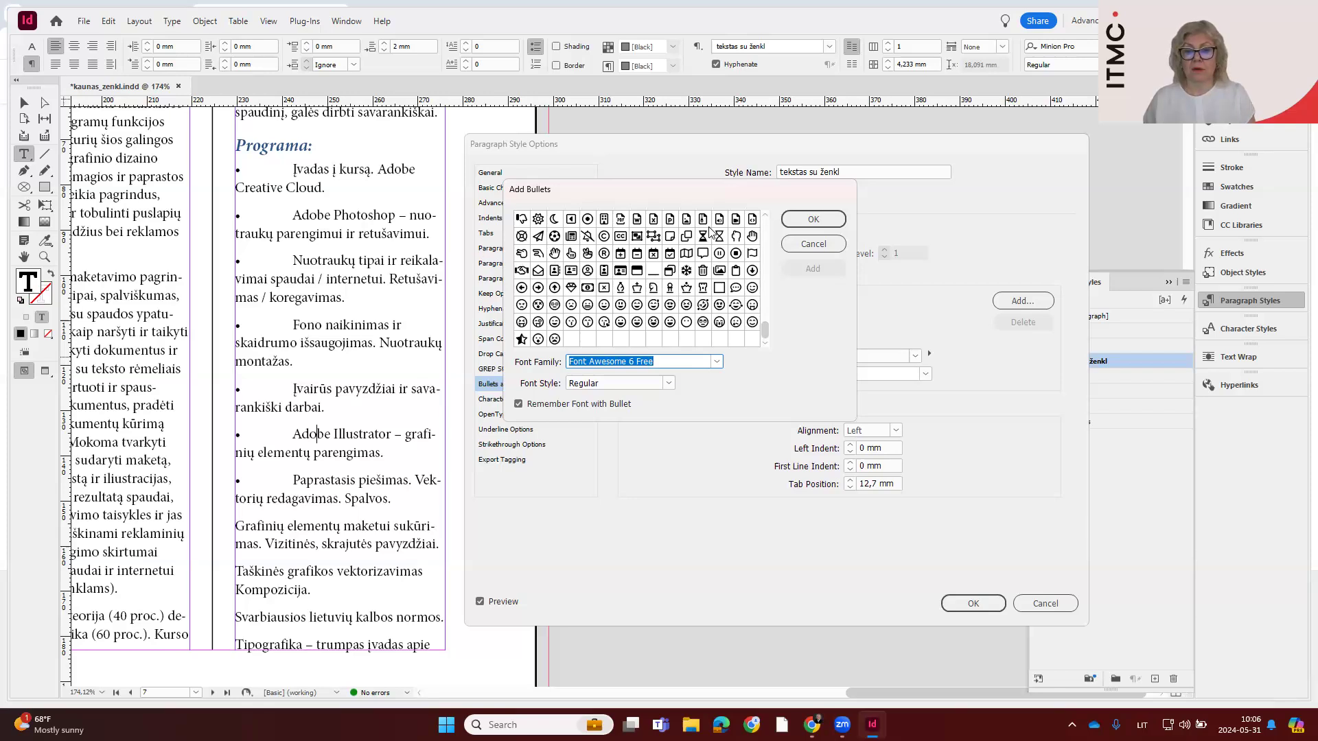
pyautogui.click(799, 218)
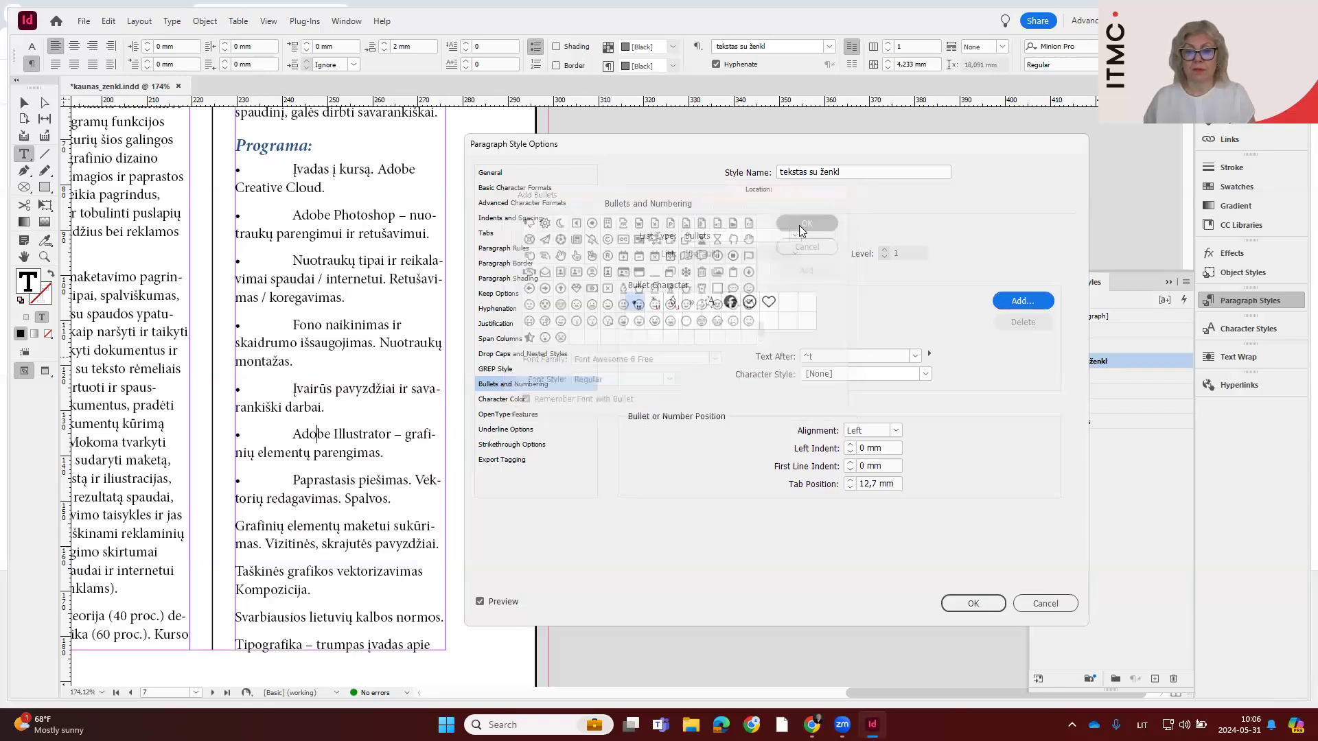
# Preview the Facebook icon and the heart on the list, and set the circled check mark as the style's bullet
pyautogui.click(732, 303)
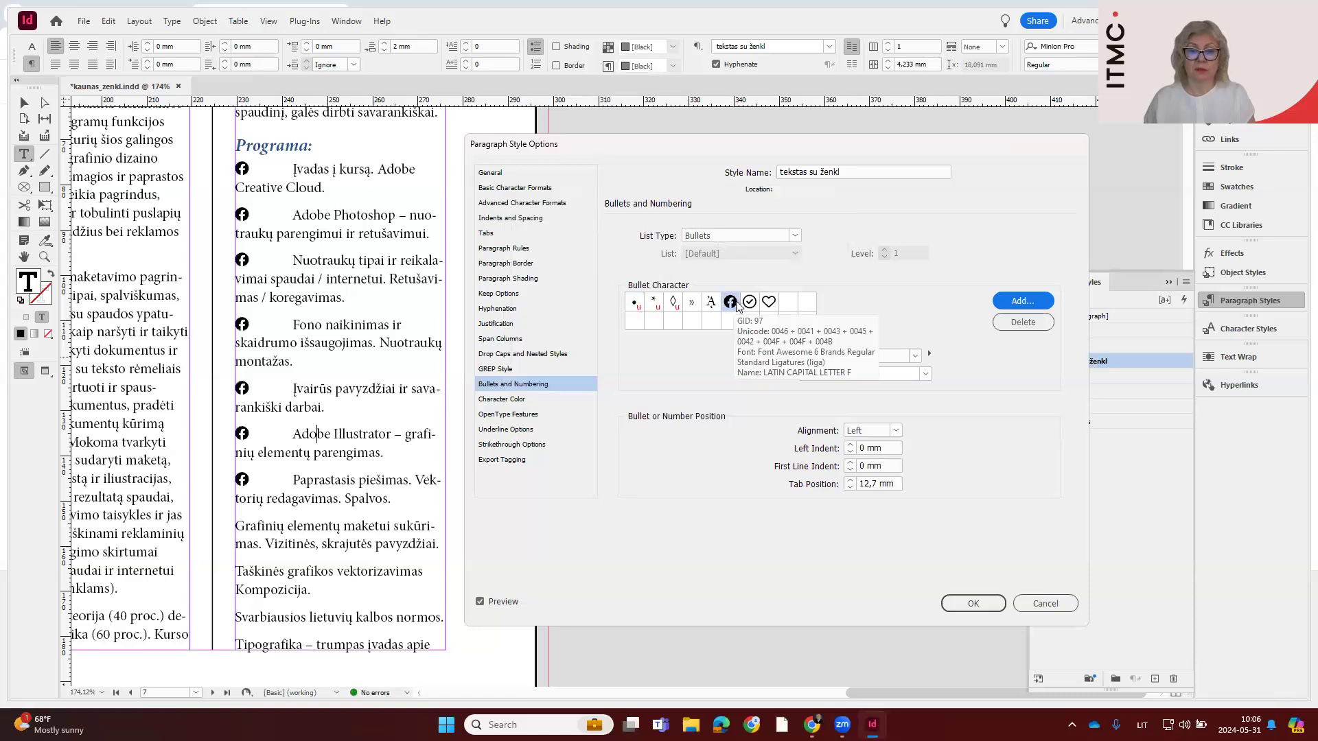
pyautogui.click(769, 303)
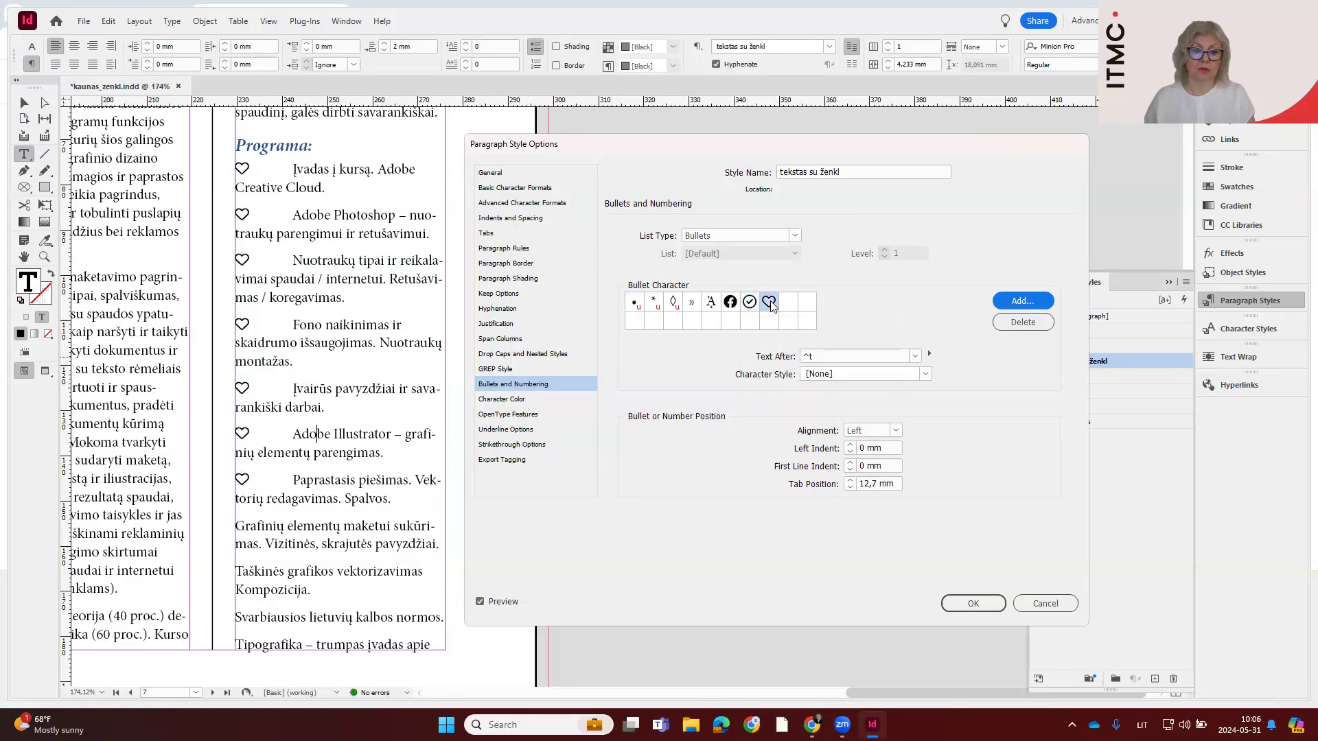
pyautogui.click(753, 304)
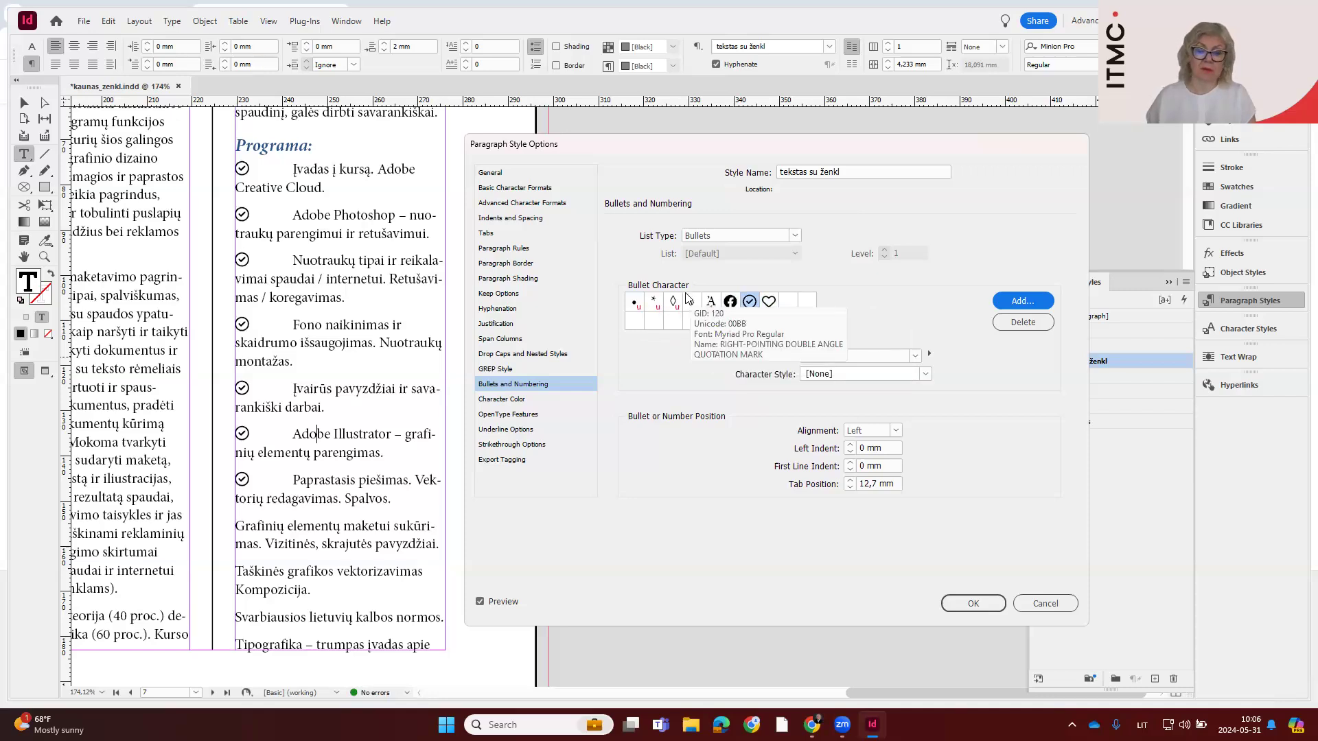
# Add the small right-pointing triangle from the Webdings font to the style's bullet characters
pyautogui.click(1023, 301)
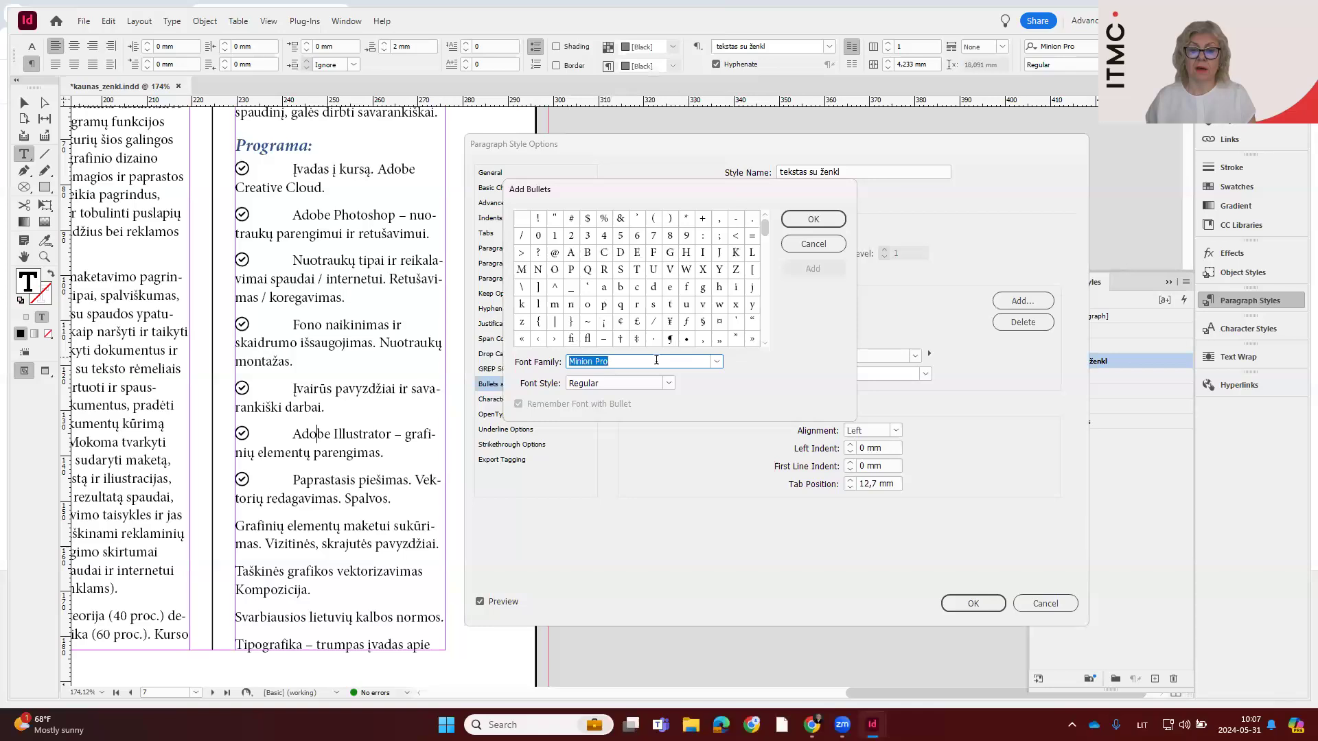
pyautogui.write('Webdings')
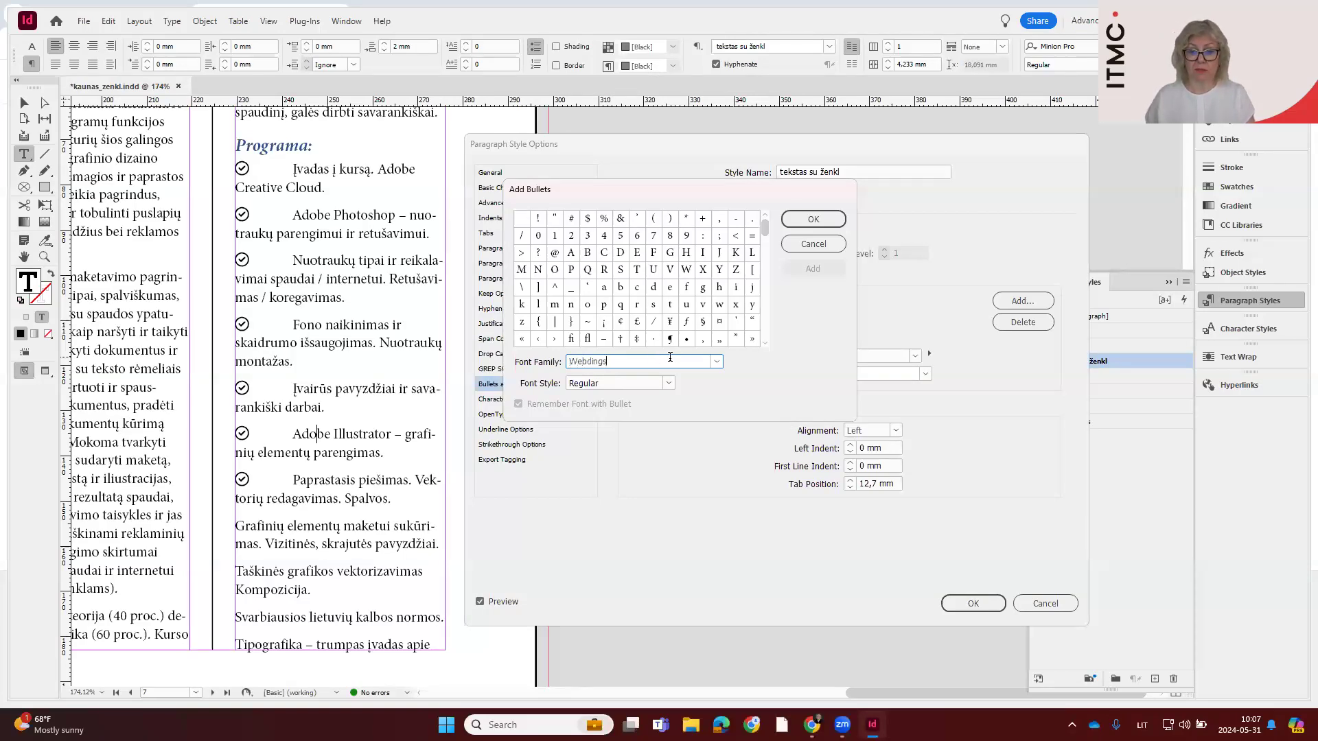
pyautogui.click(718, 364)
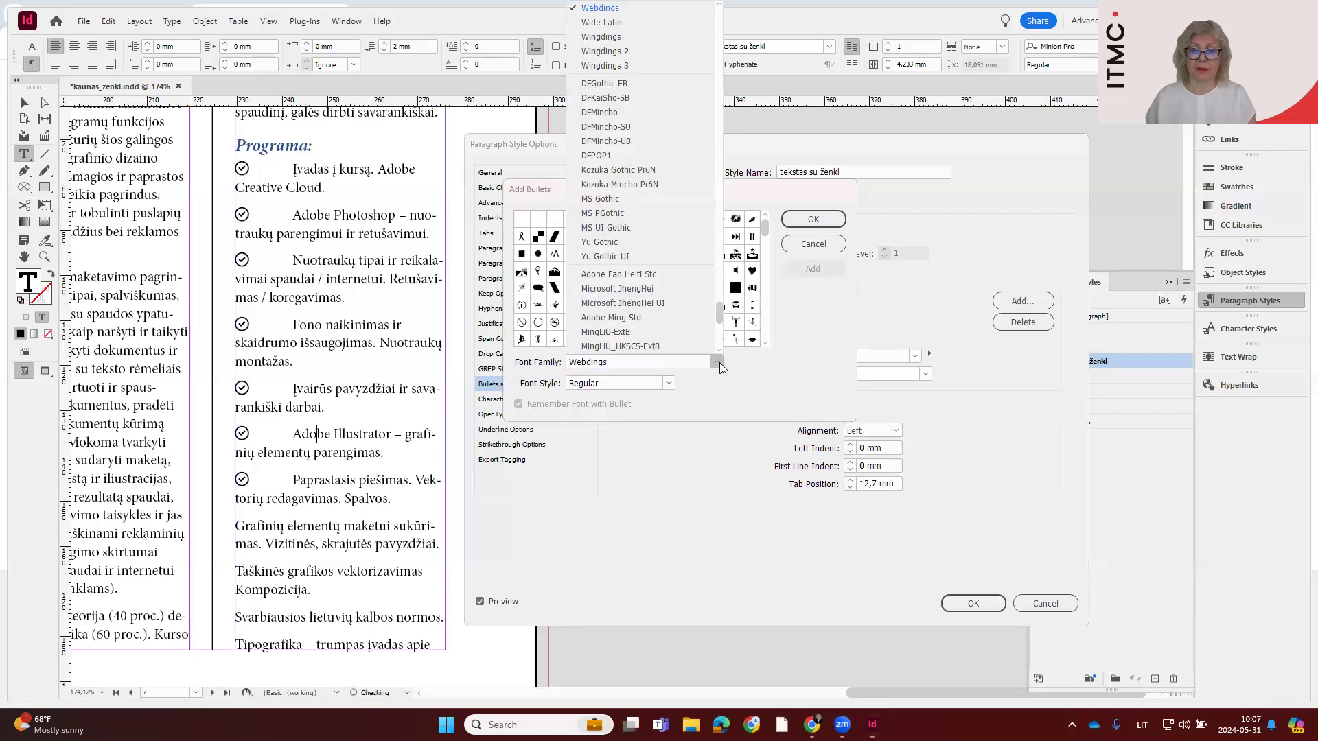
pyautogui.click(698, 303)
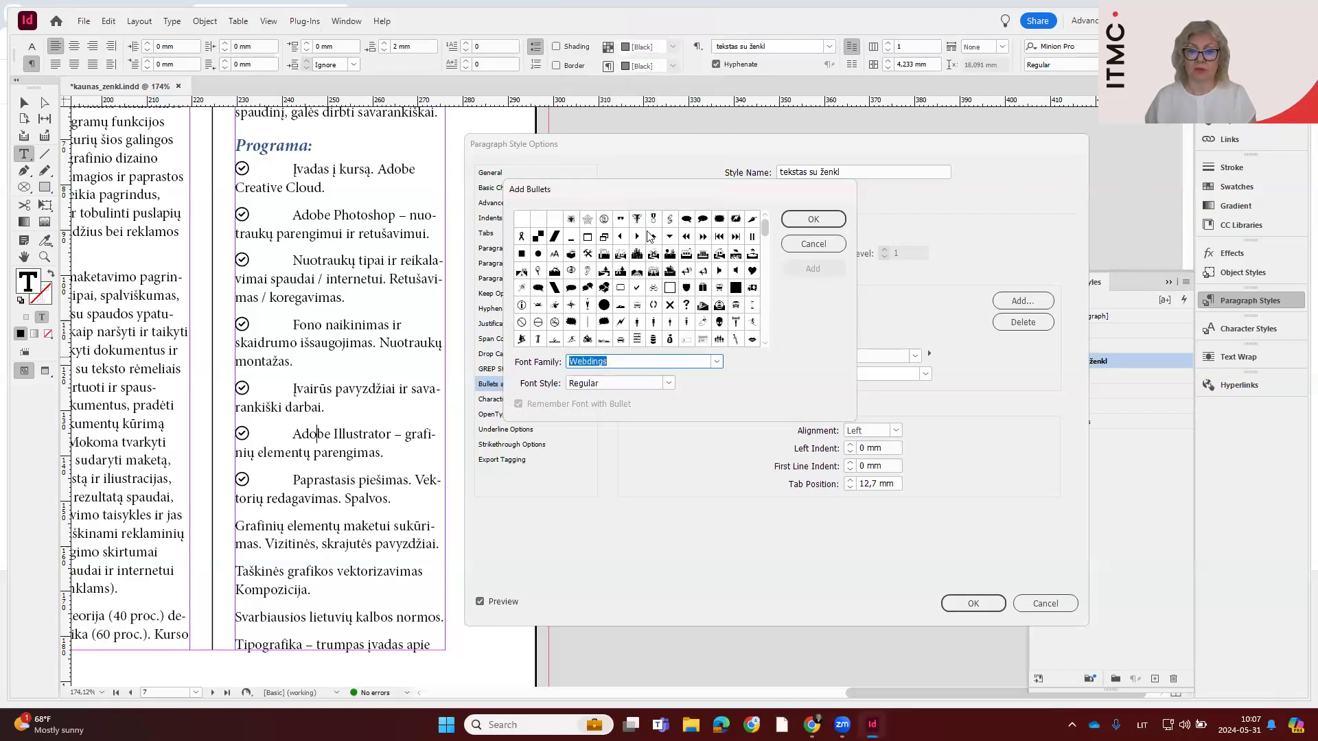
pyautogui.click(637, 236)
pyautogui.click(799, 260)
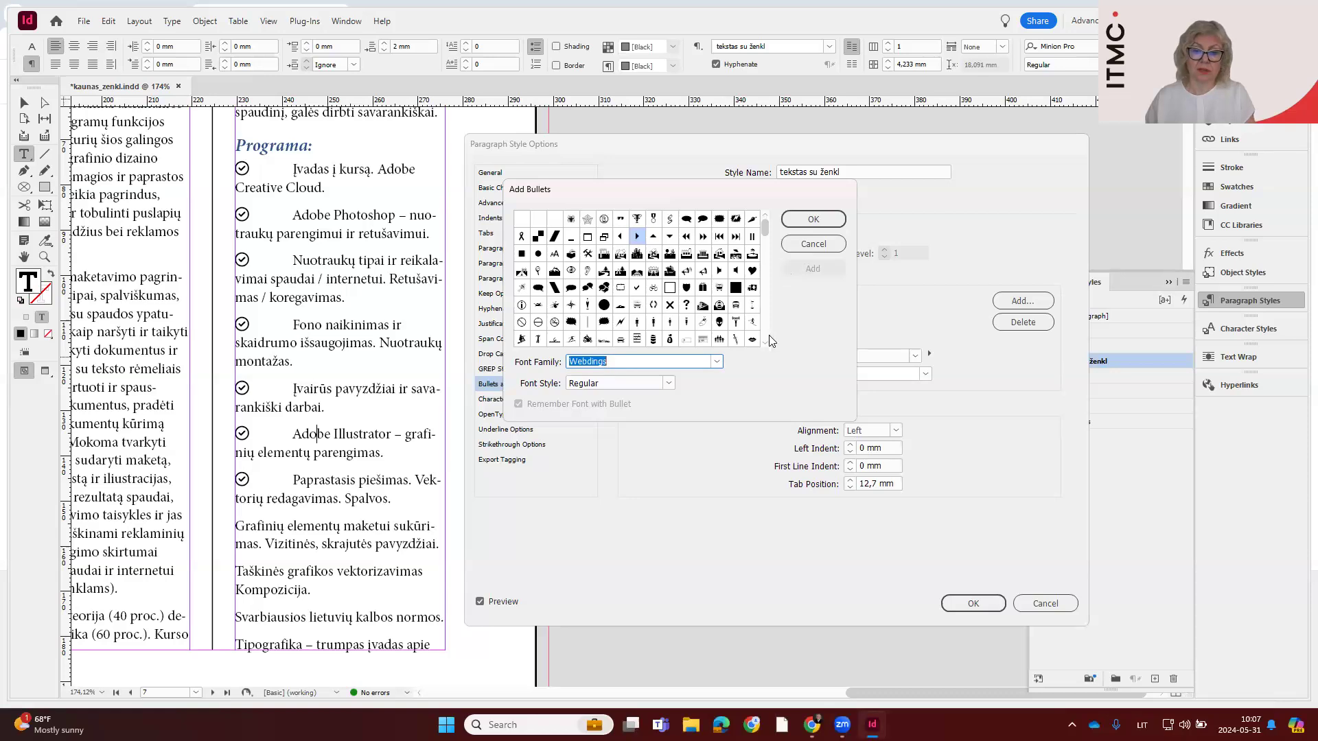
# Change the glyph font to Wingdings 2 and add its plain check mark to the bullet characters
pyautogui.scroll(-4, 765, 341)
pyautogui.scroll(-4, 764, 343)
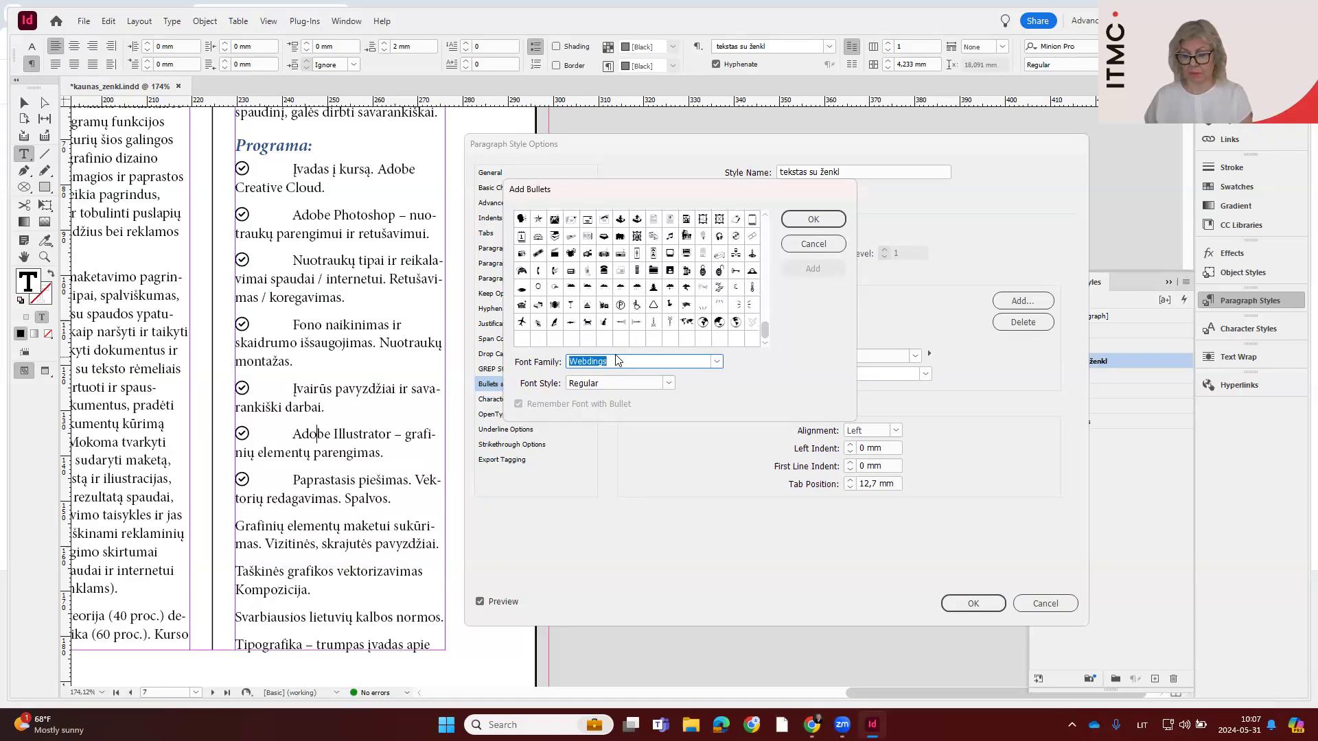
pyautogui.press('Down')
pyautogui.press('Down')
pyautogui.press('Down')
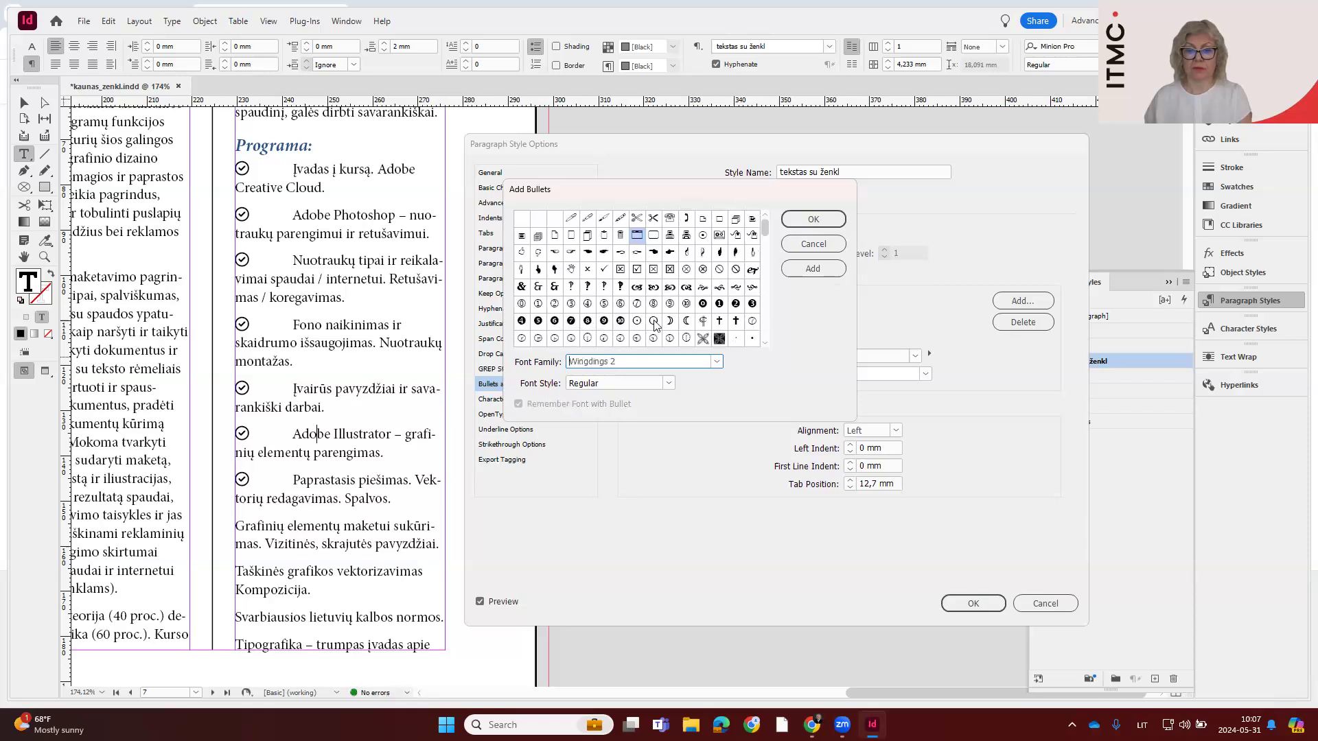
pyautogui.click(603, 269)
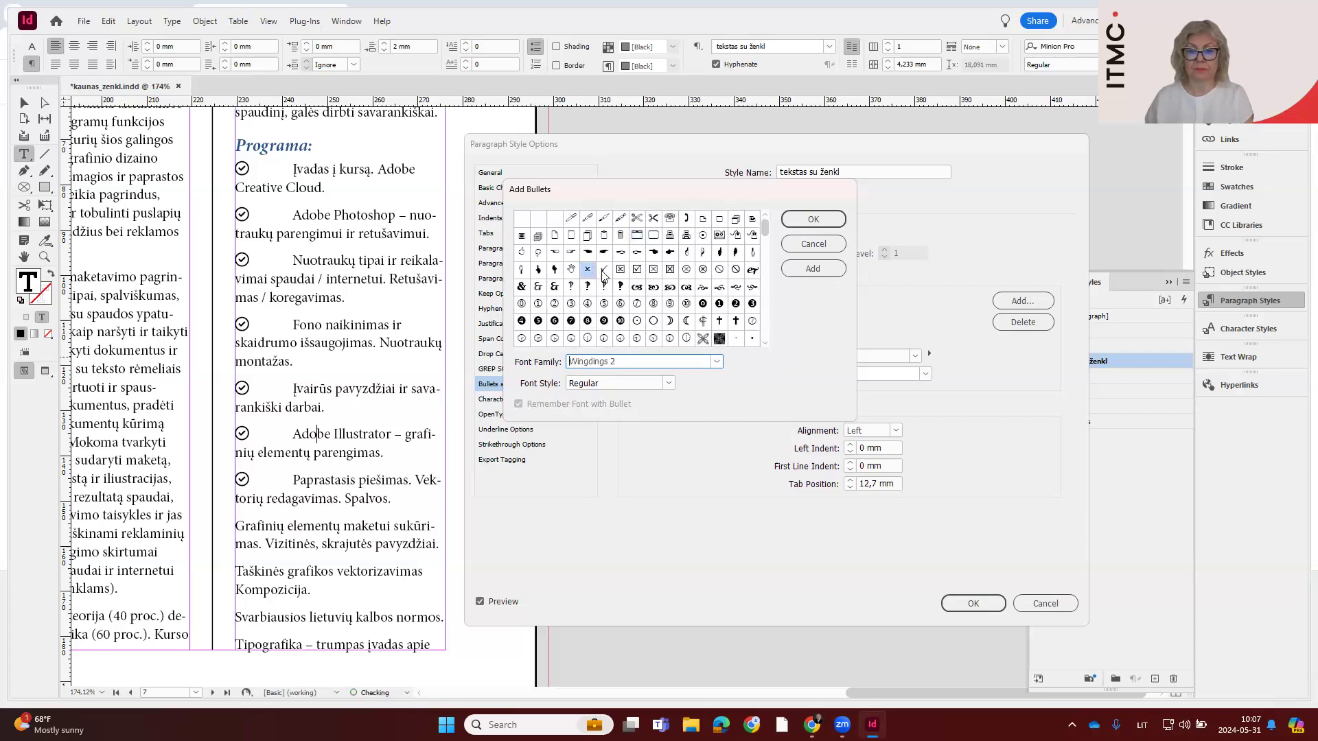
pyautogui.click(814, 268)
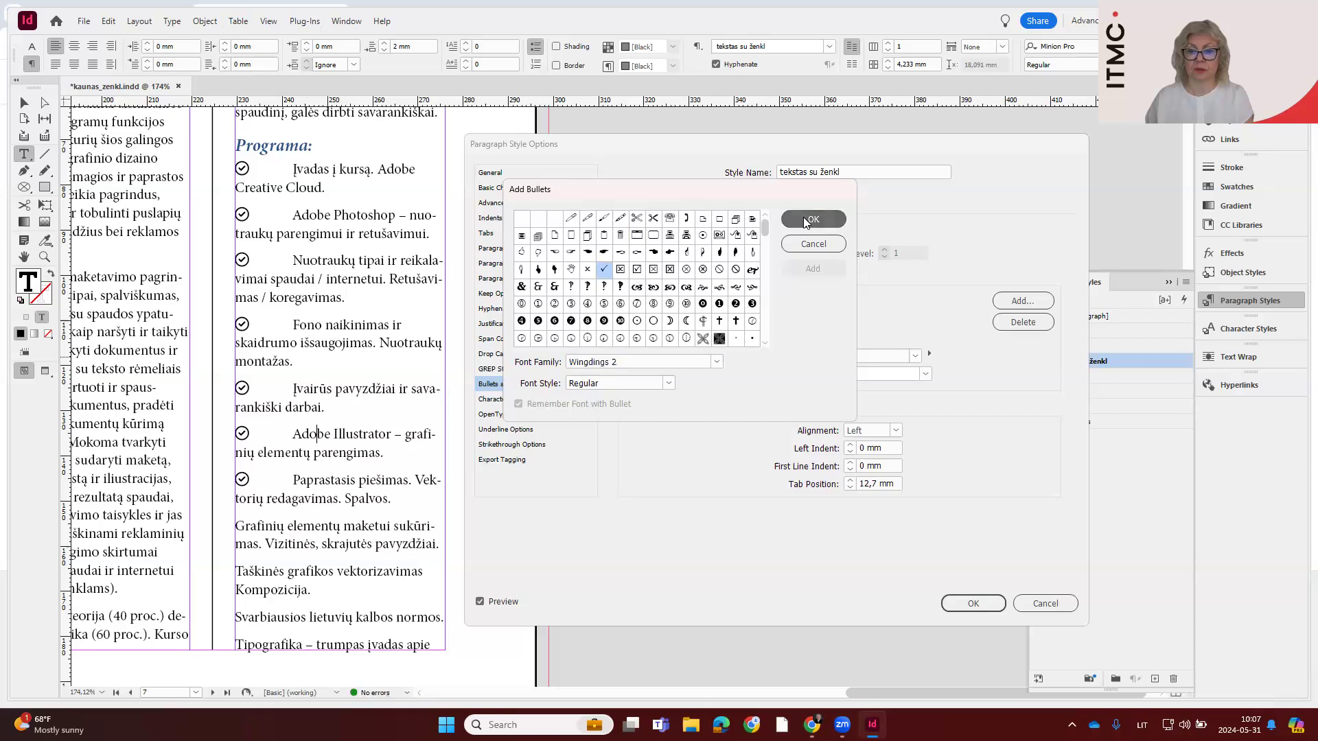
# Accept the added bullets, preview the plain check mark, Facebook icon and round dot on the list, and set the small right-pointing triangle as bullet
pyautogui.click(810, 219)
pyautogui.click(807, 303)
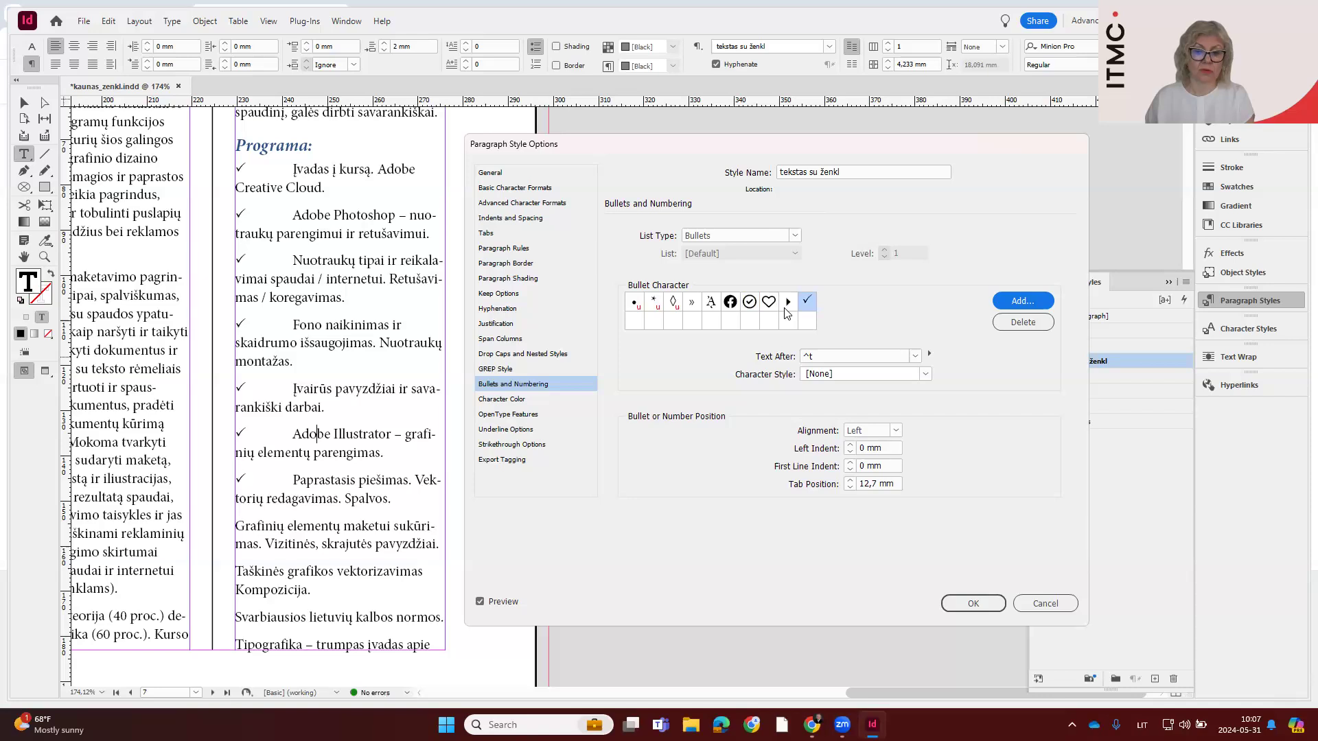
pyautogui.click(788, 305)
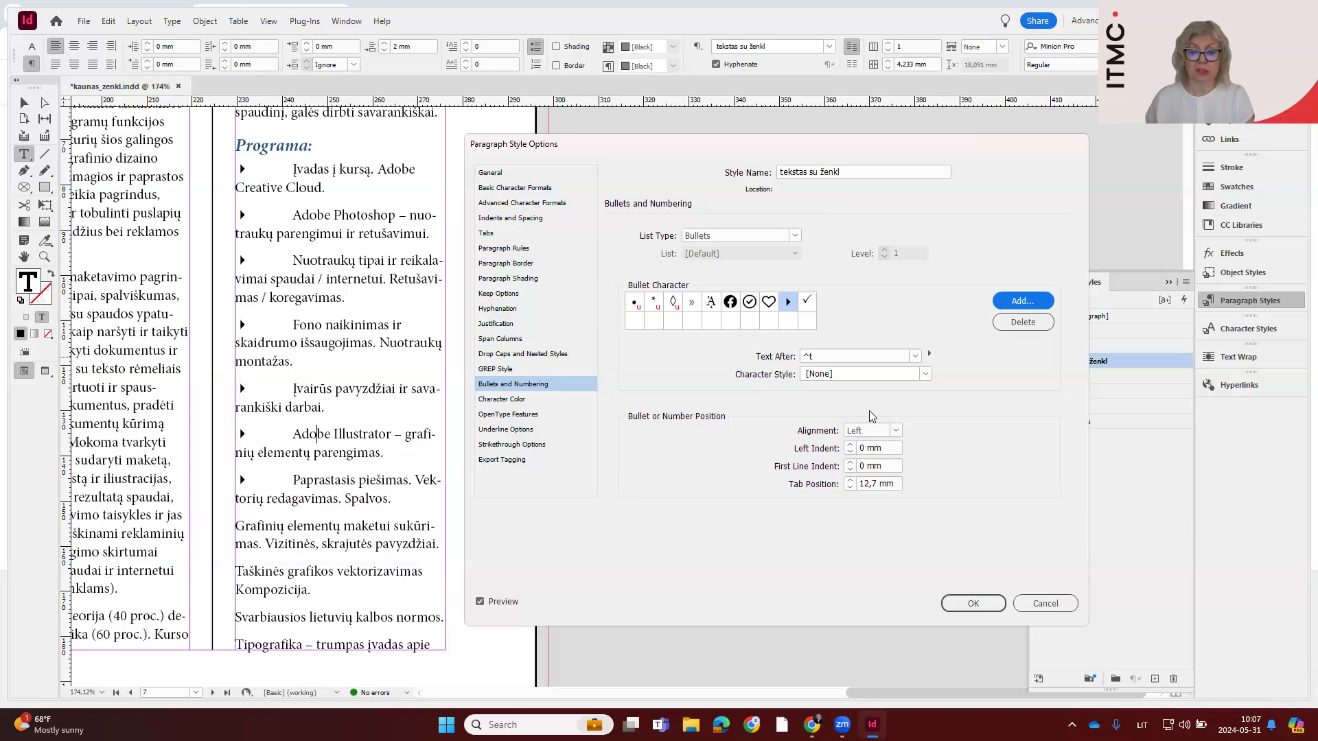
pyautogui.click(731, 303)
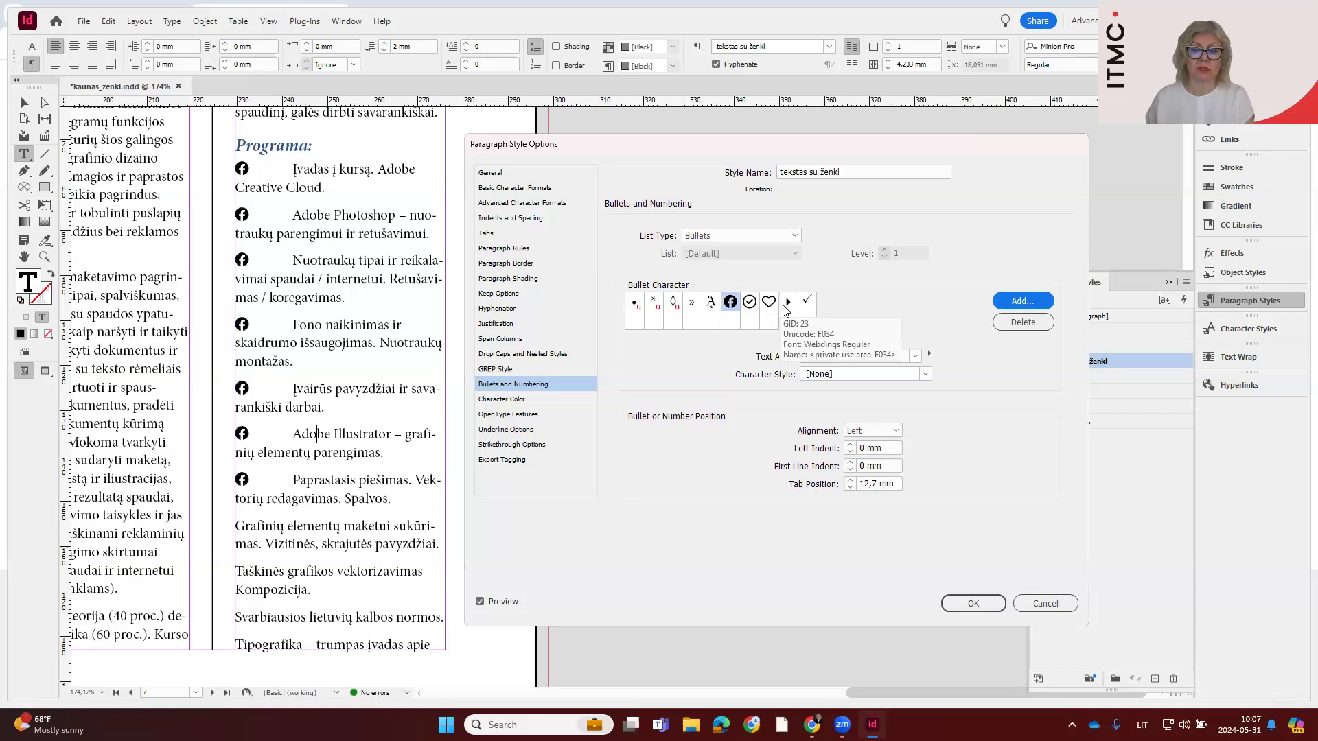
pyautogui.click(636, 306)
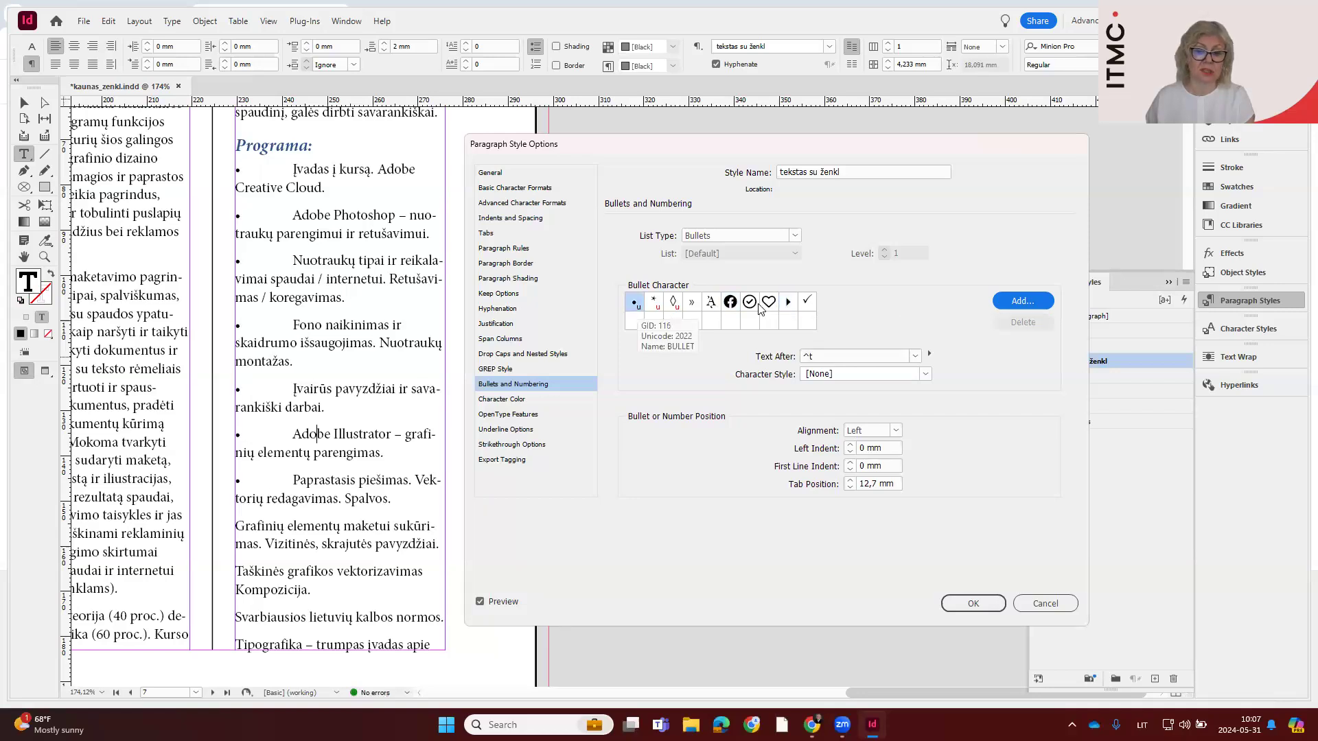
pyautogui.click(789, 303)
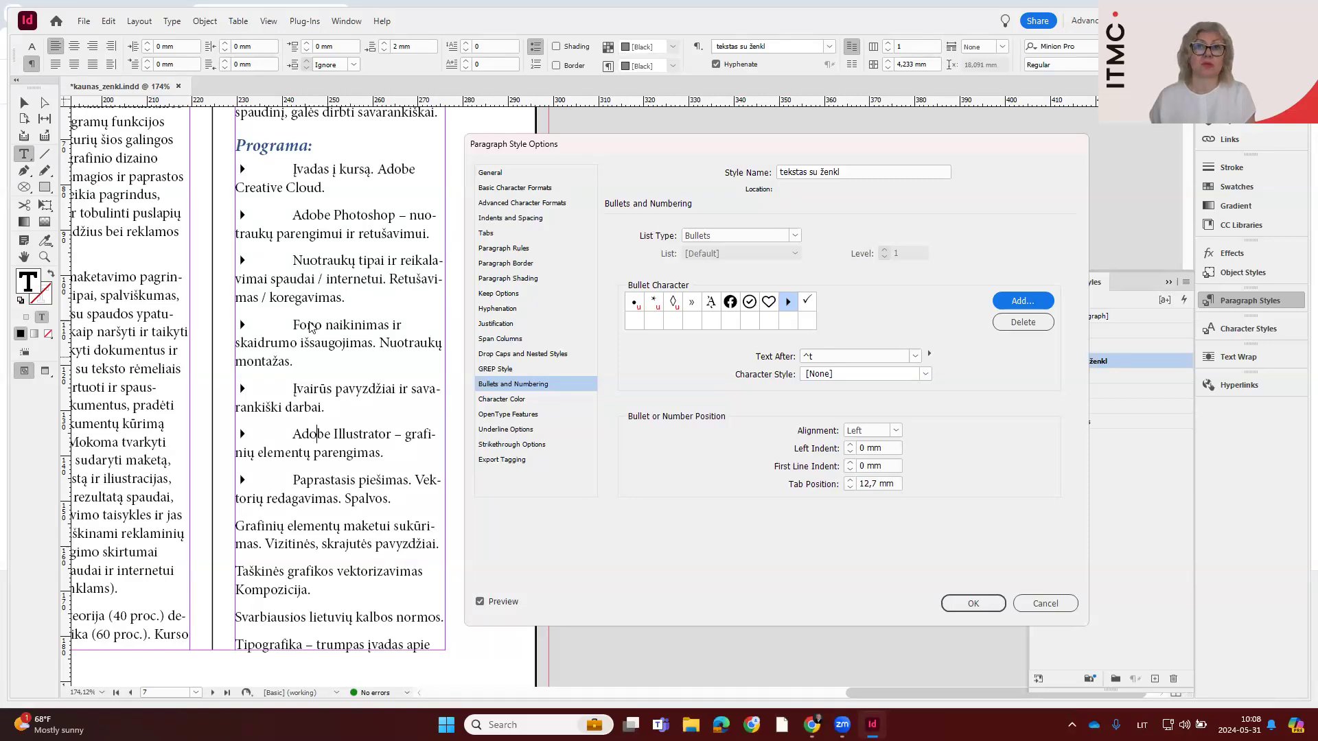
# Give the bulleted style a hanging indent with a 5 mm left indent and a -5 mm first line indent
pyautogui.click(851, 444)
pyautogui.click(851, 444)
pyautogui.click(852, 445)
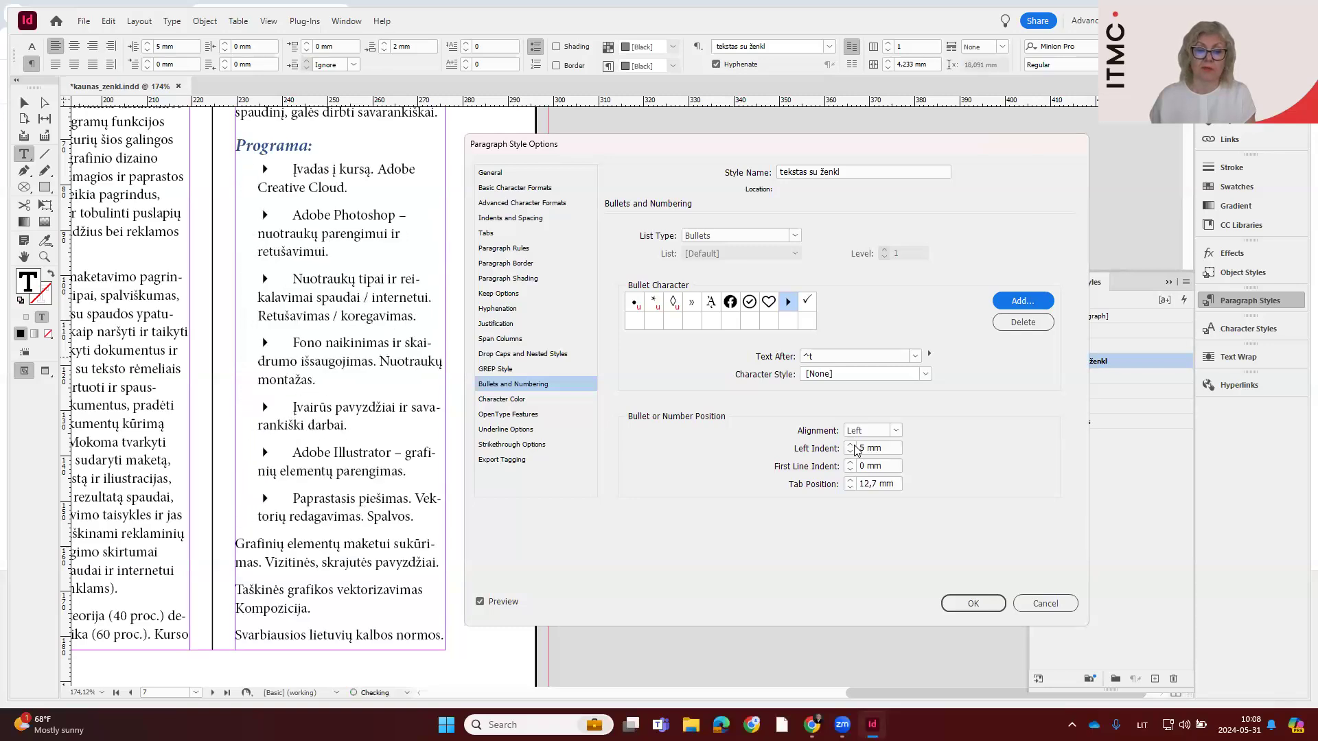
pyautogui.click(851, 470)
pyautogui.click(851, 471)
pyautogui.click(851, 471)
pyautogui.click(850, 471)
pyautogui.click(851, 471)
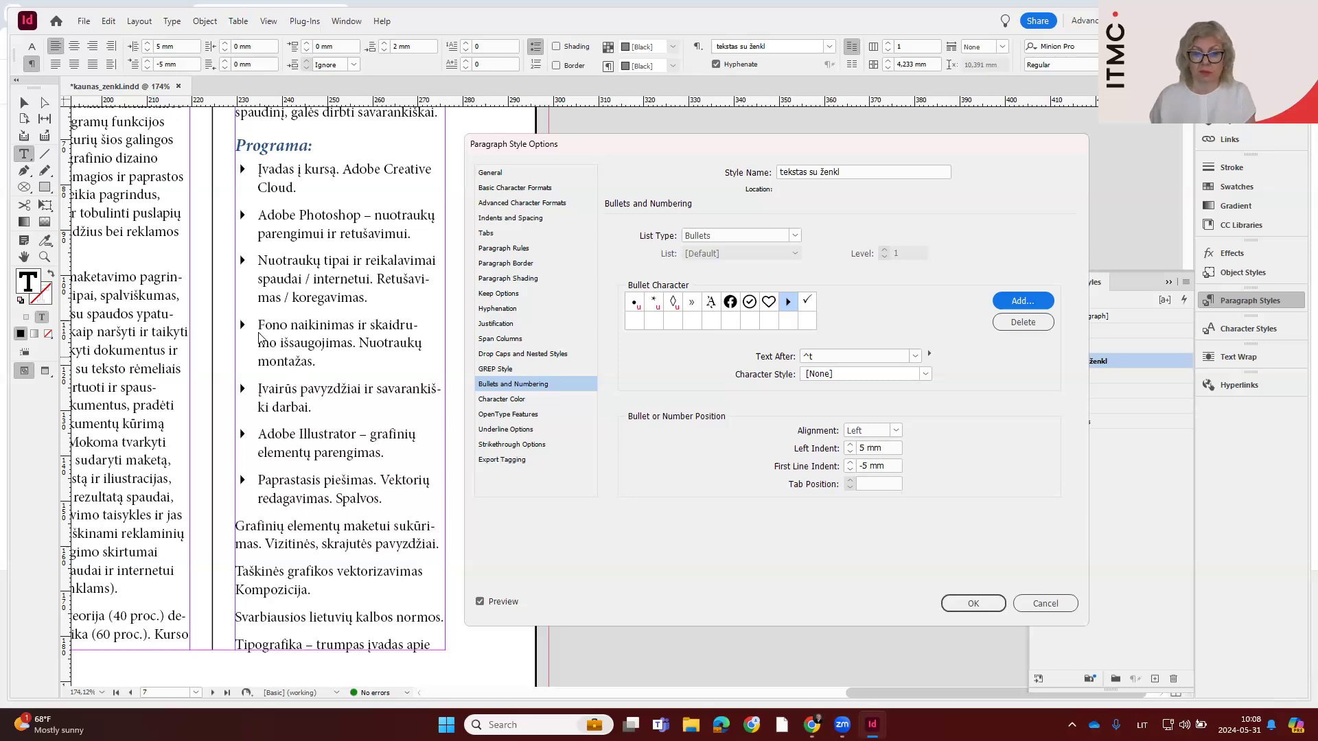
# Tighten the bullet position to a 4 mm left indent and a -4 mm first line indent
pyautogui.click(850, 464)
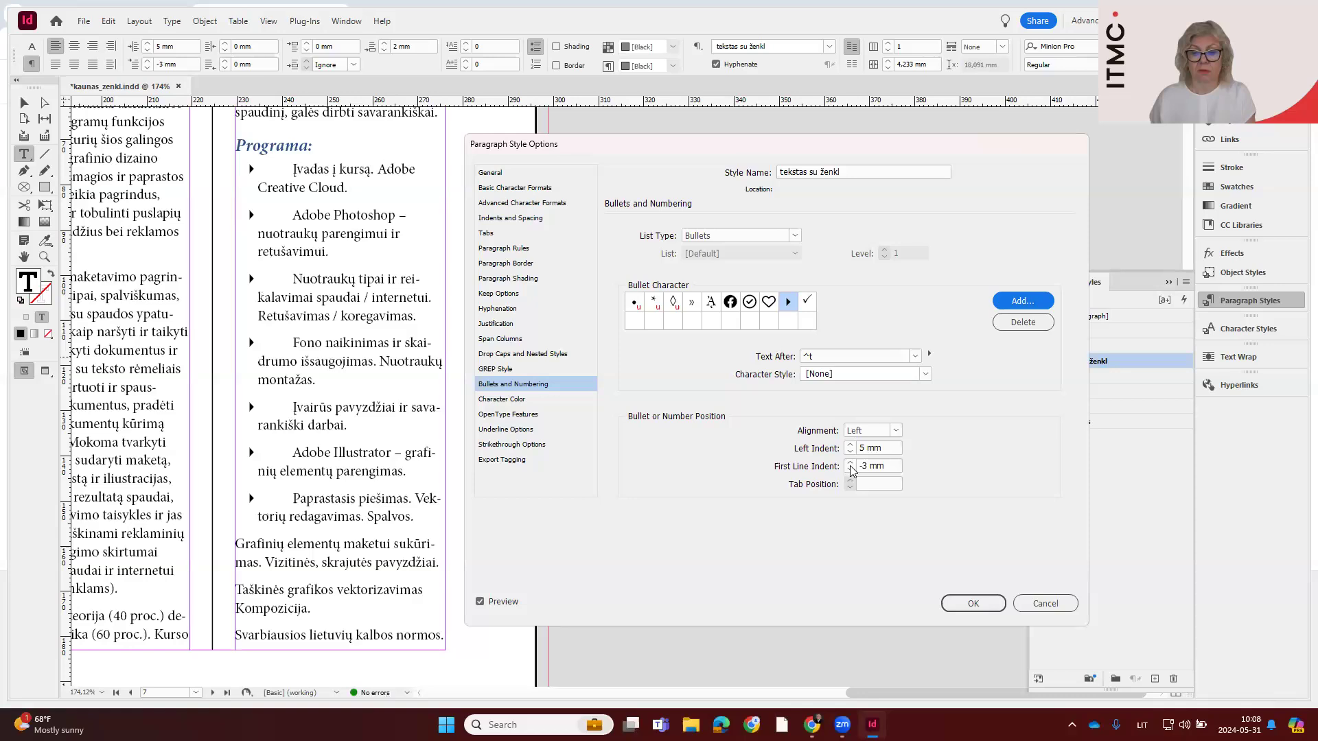
pyautogui.click(850, 470)
pyautogui.click(851, 452)
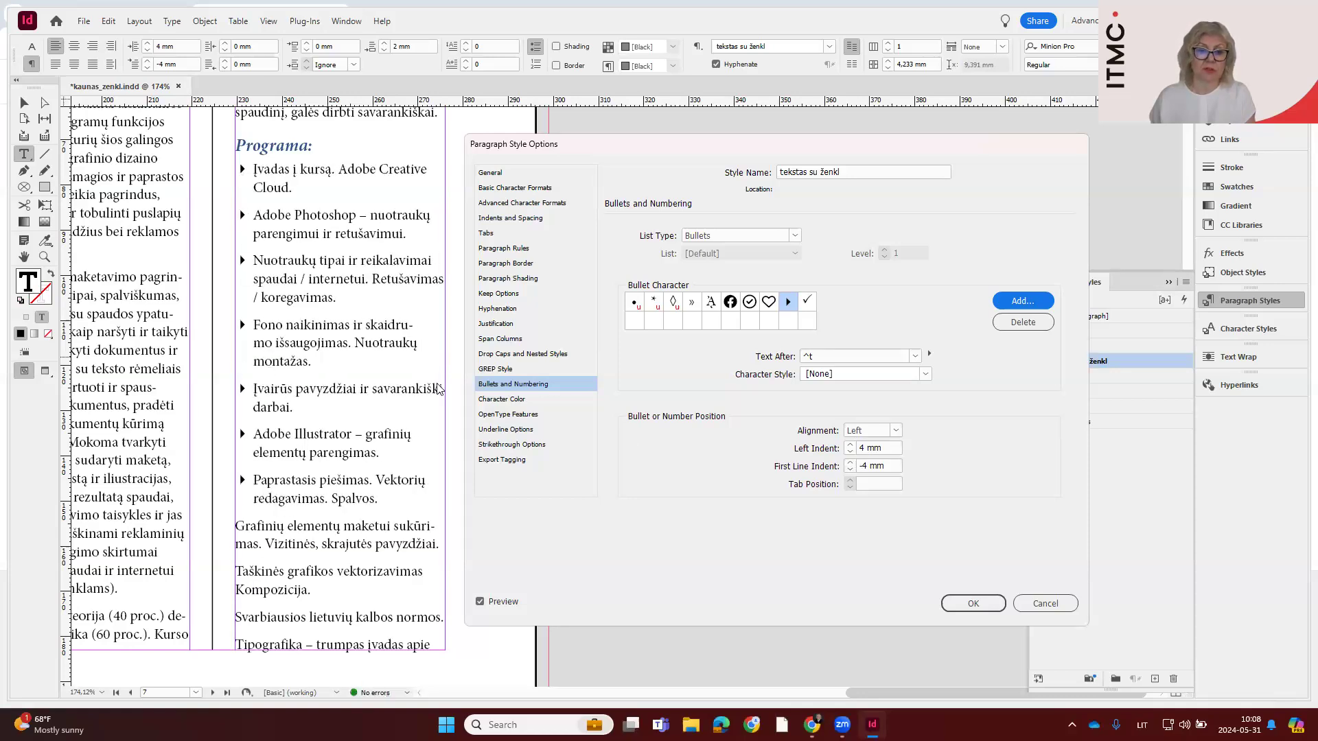
# Set the Facebook icon as the bullet and start a new character style named "ženkl" for the bullet characters
pyautogui.click(634, 303)
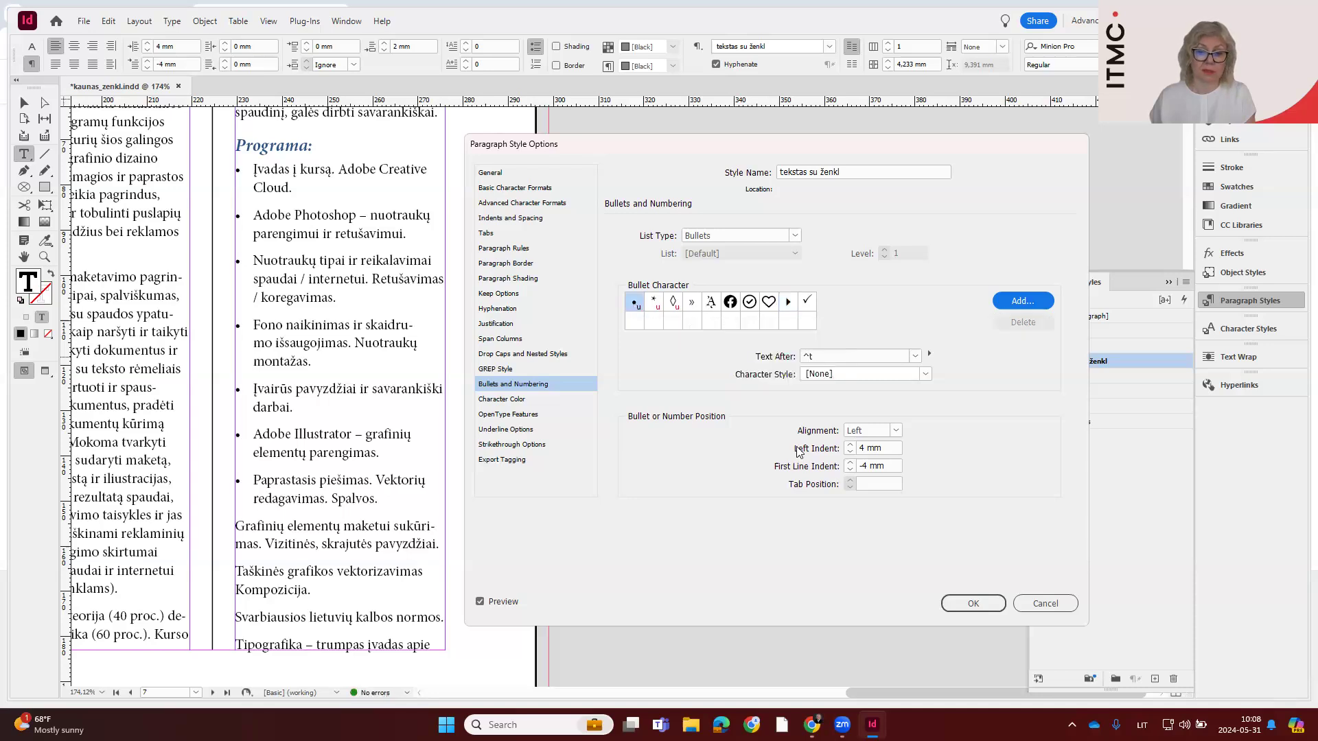
pyautogui.click(730, 302)
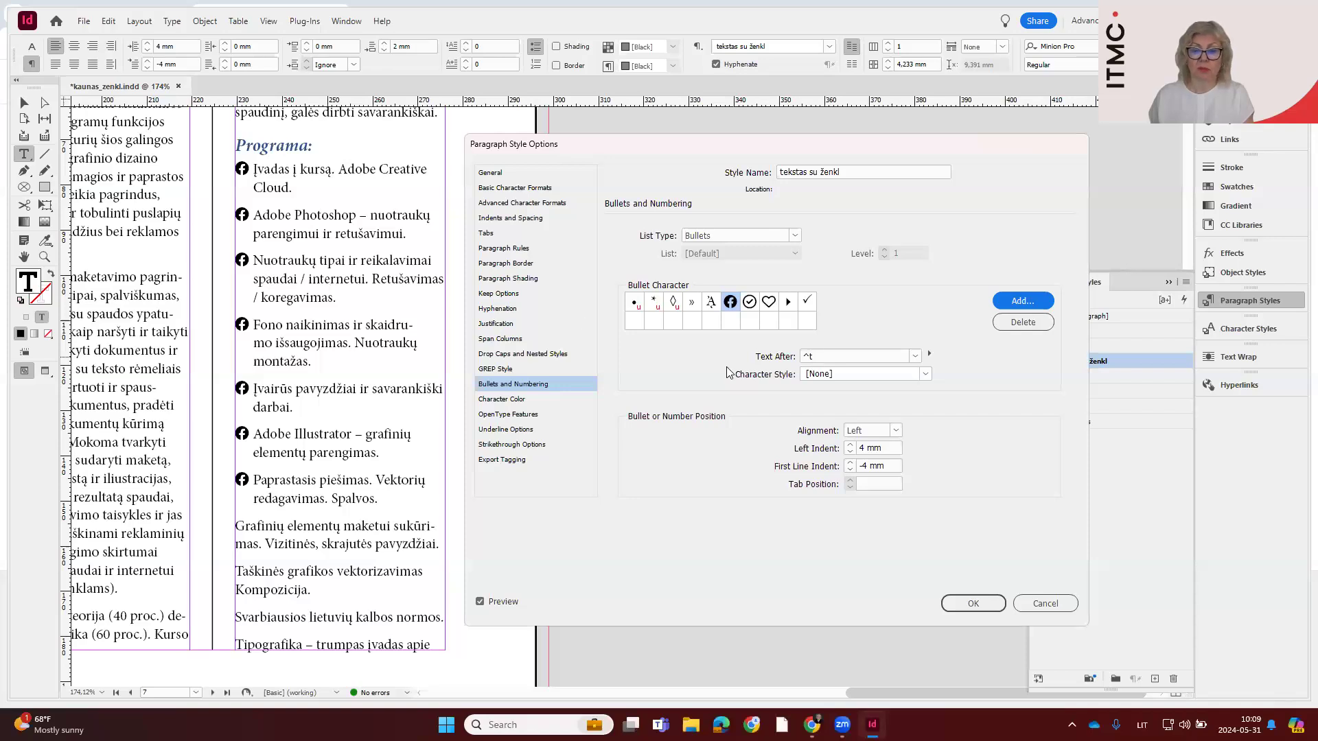
pyautogui.click(926, 374)
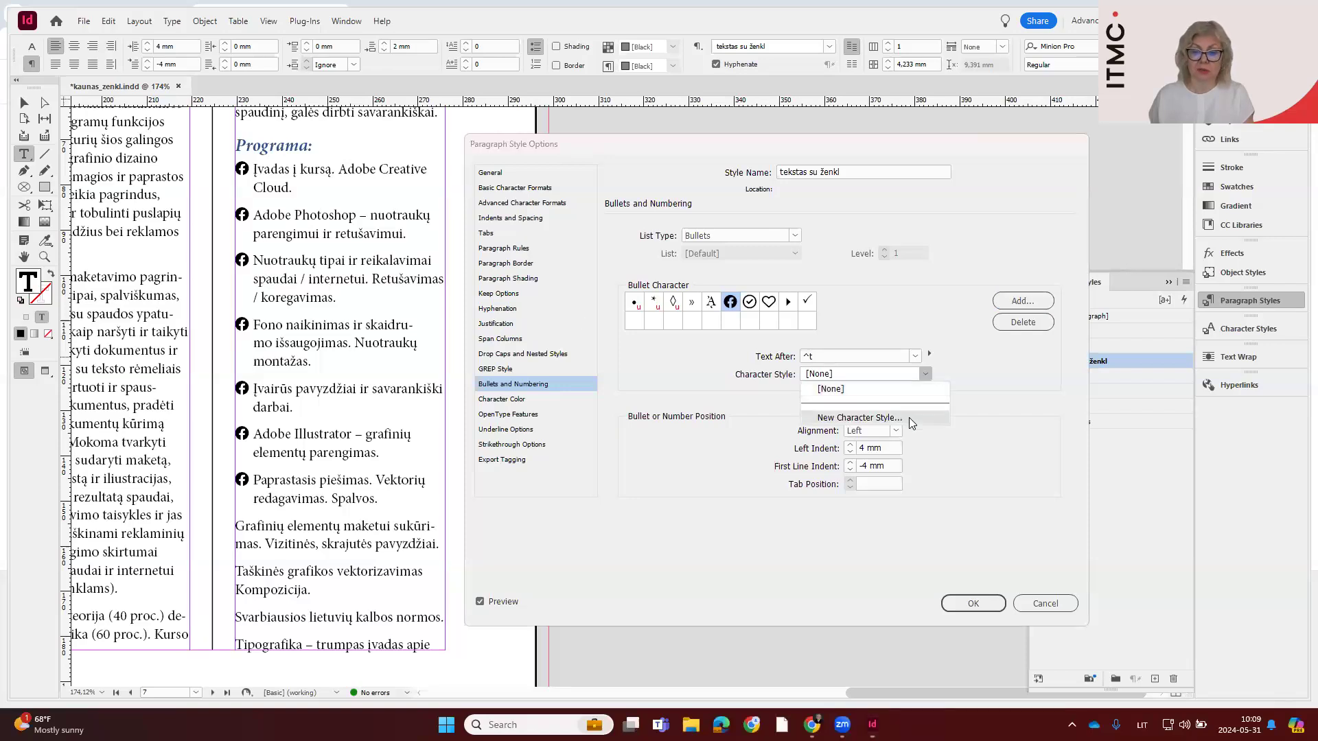
pyautogui.click(909, 417)
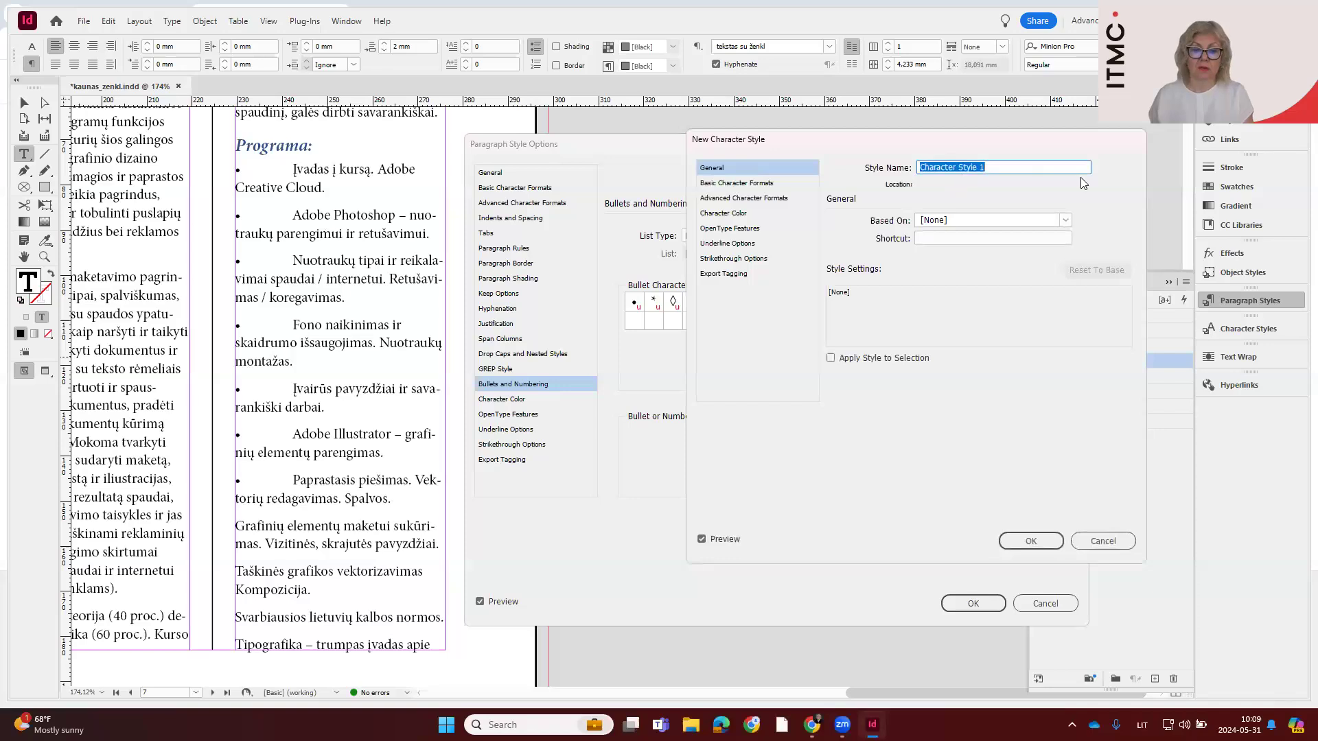
pyautogui.write('ženkl')
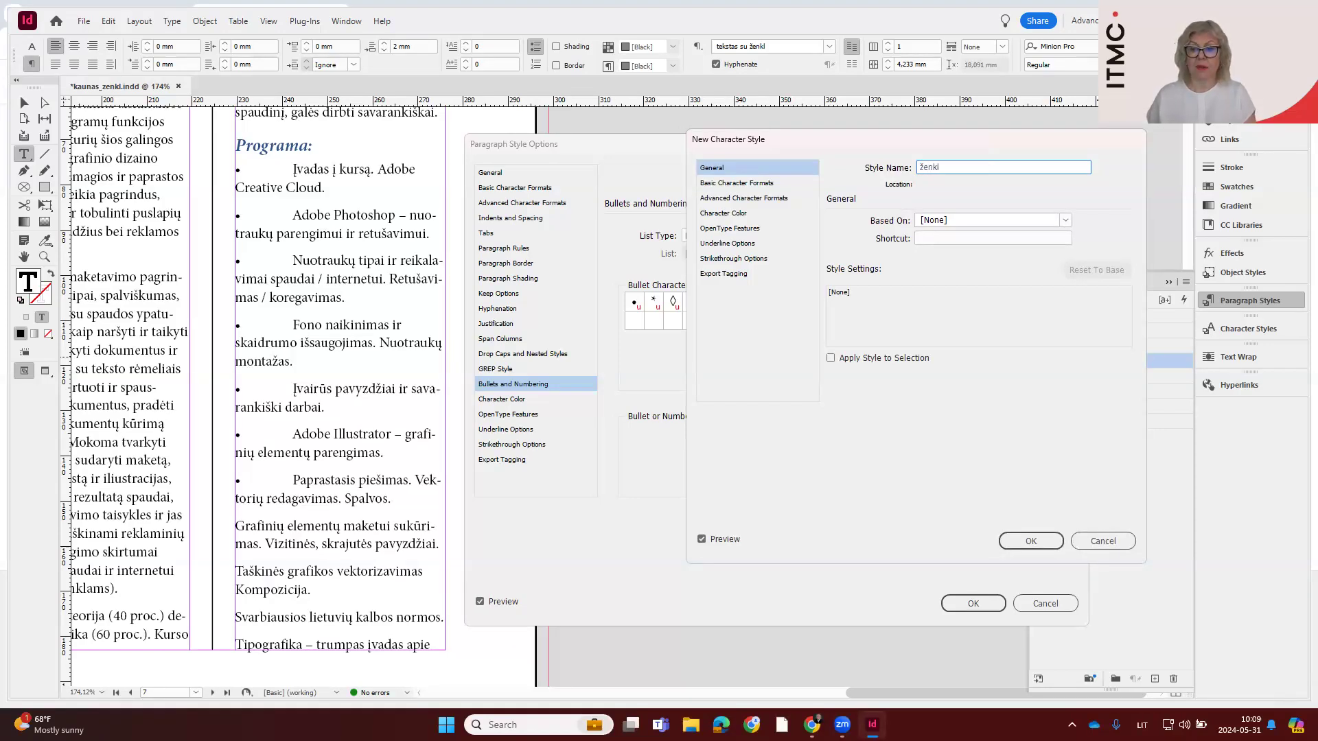
# Set the new character style's fill colour to the orange swatch C=2 M=37 Y=91 K=0 and accept the style
pyautogui.click(766, 185)
pyautogui.click(766, 199)
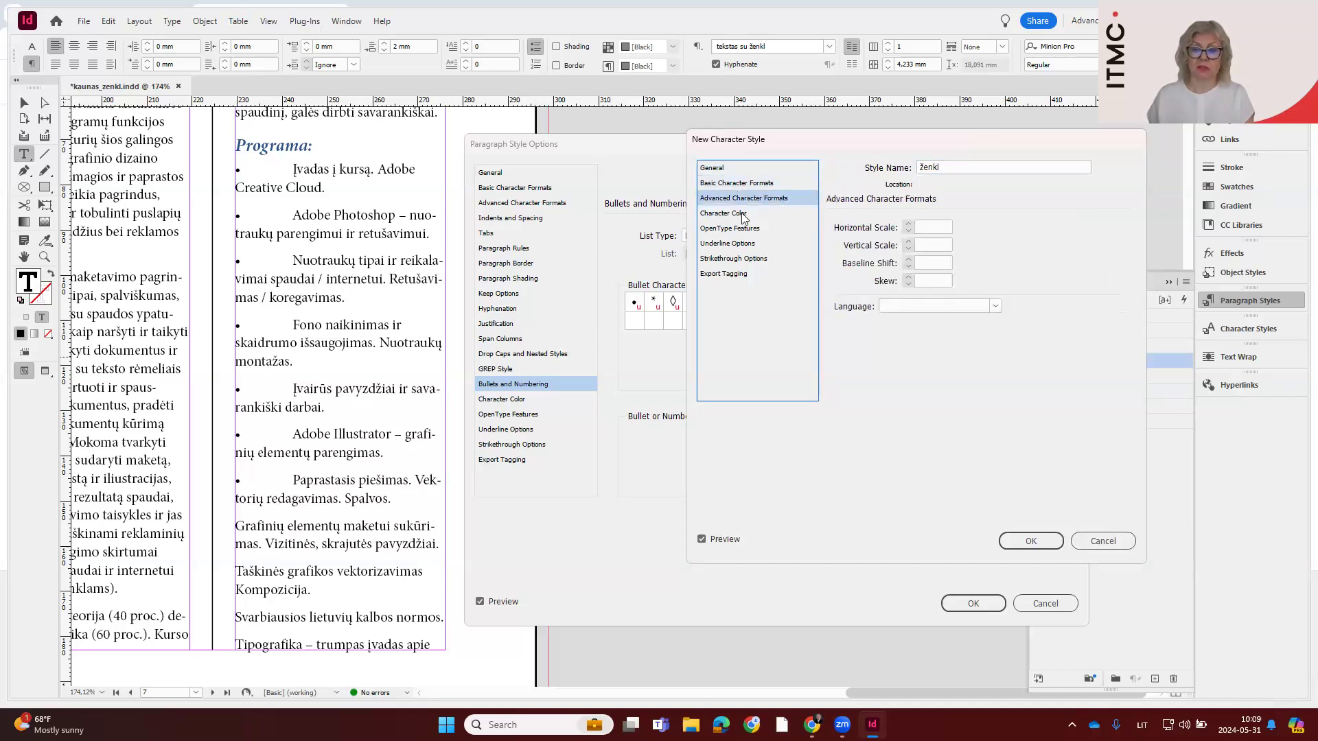
pyautogui.click(745, 214)
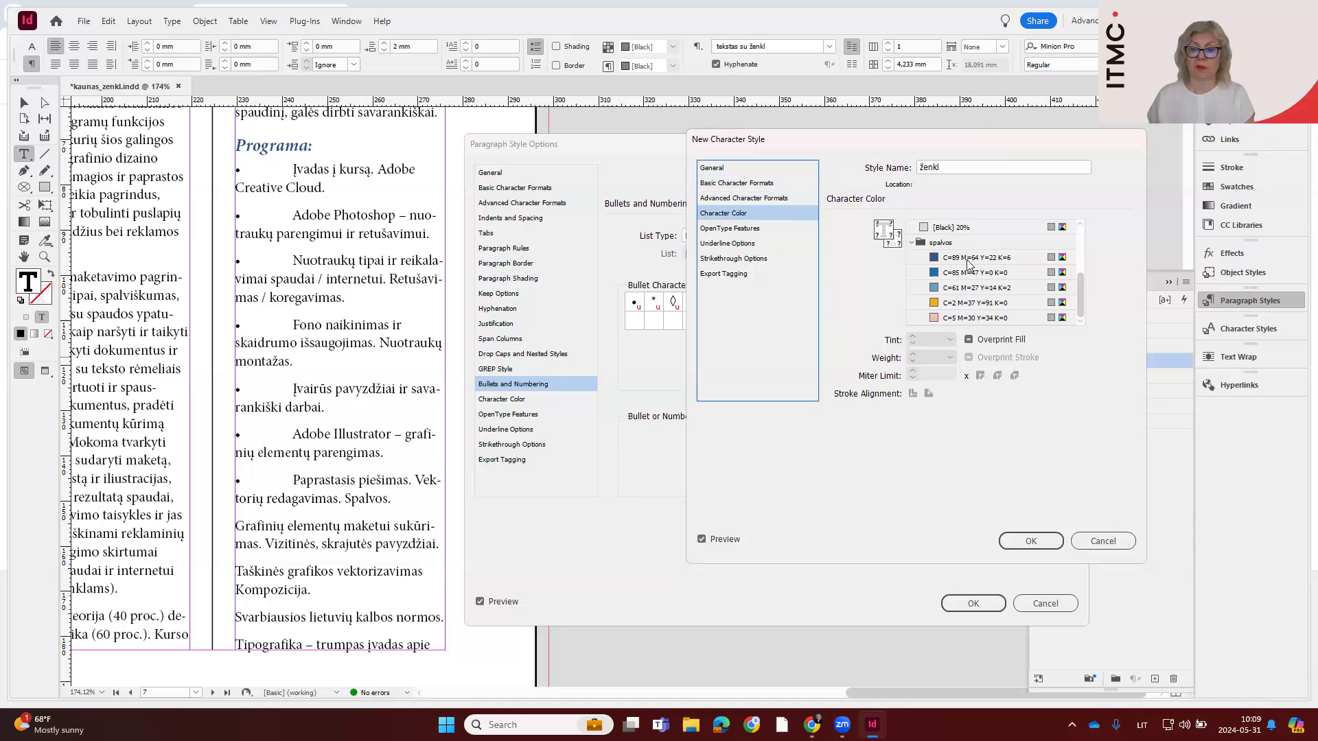
pyautogui.scroll(1, 987, 295)
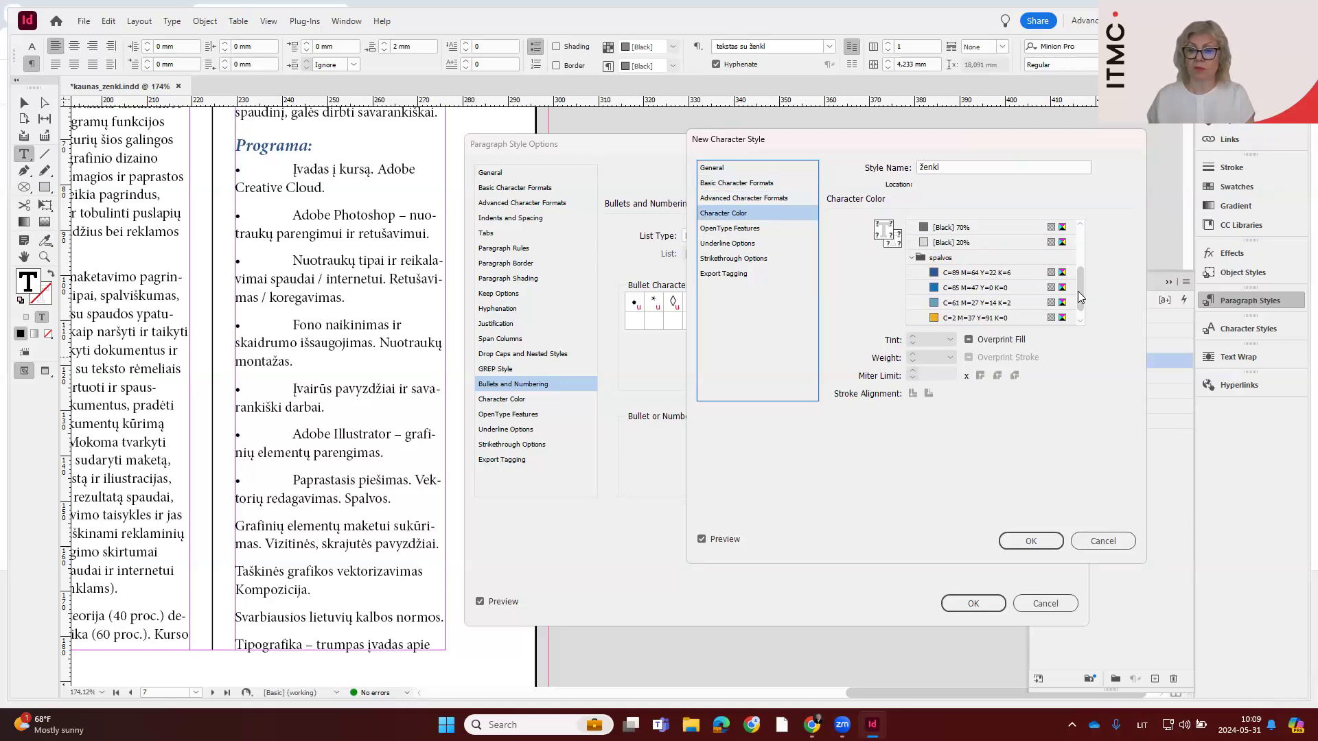
pyautogui.click(1082, 321)
pyautogui.click(962, 302)
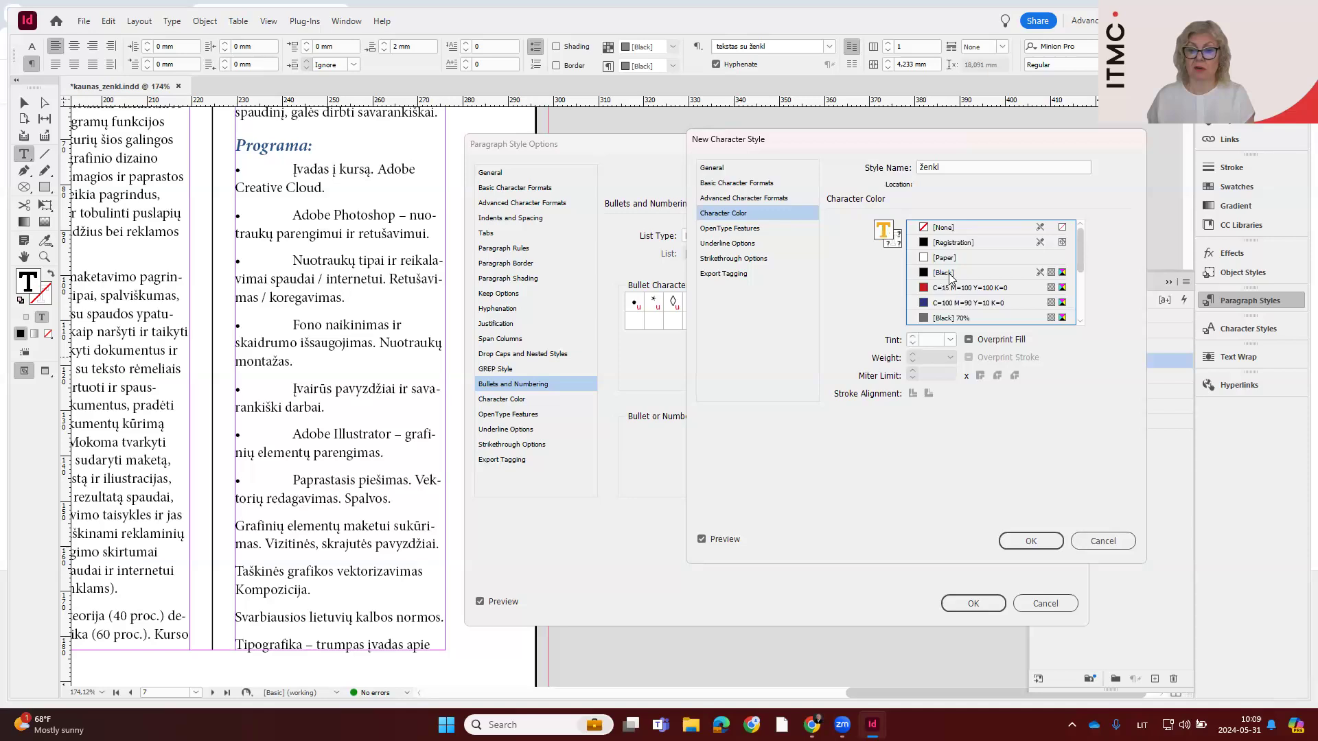
pyautogui.click(1027, 542)
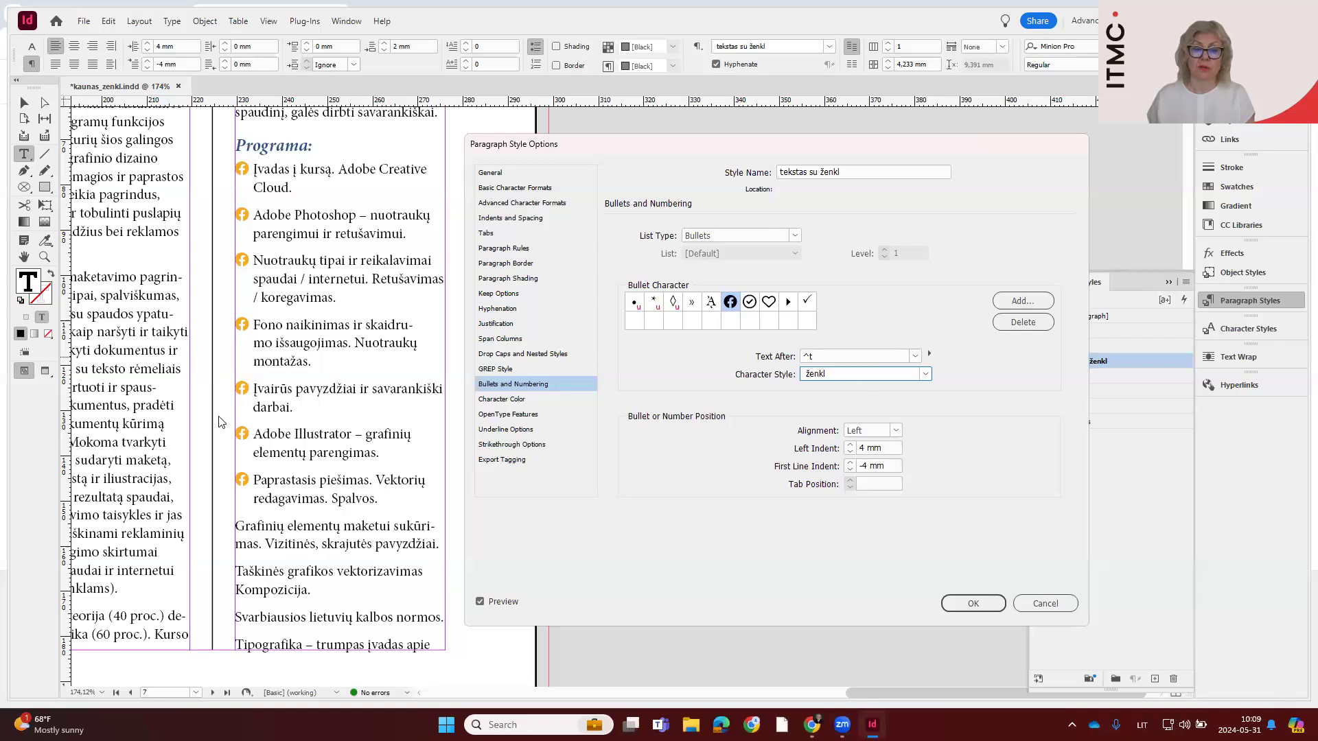
# Preview the triangle, heart and round dot in the new colour, and set the circled check mark as the style's bullet
pyautogui.click(786, 307)
pyautogui.click(774, 306)
pyautogui.click(749, 306)
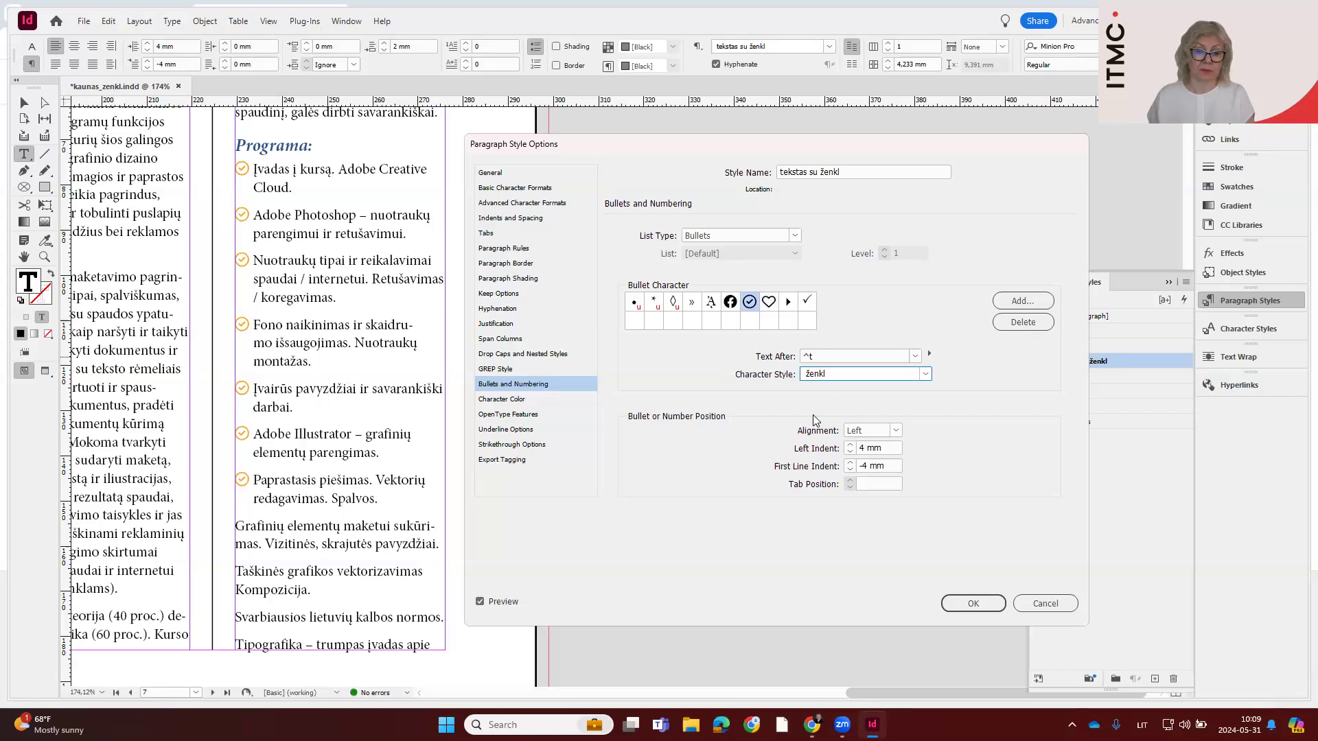
pyautogui.click(633, 304)
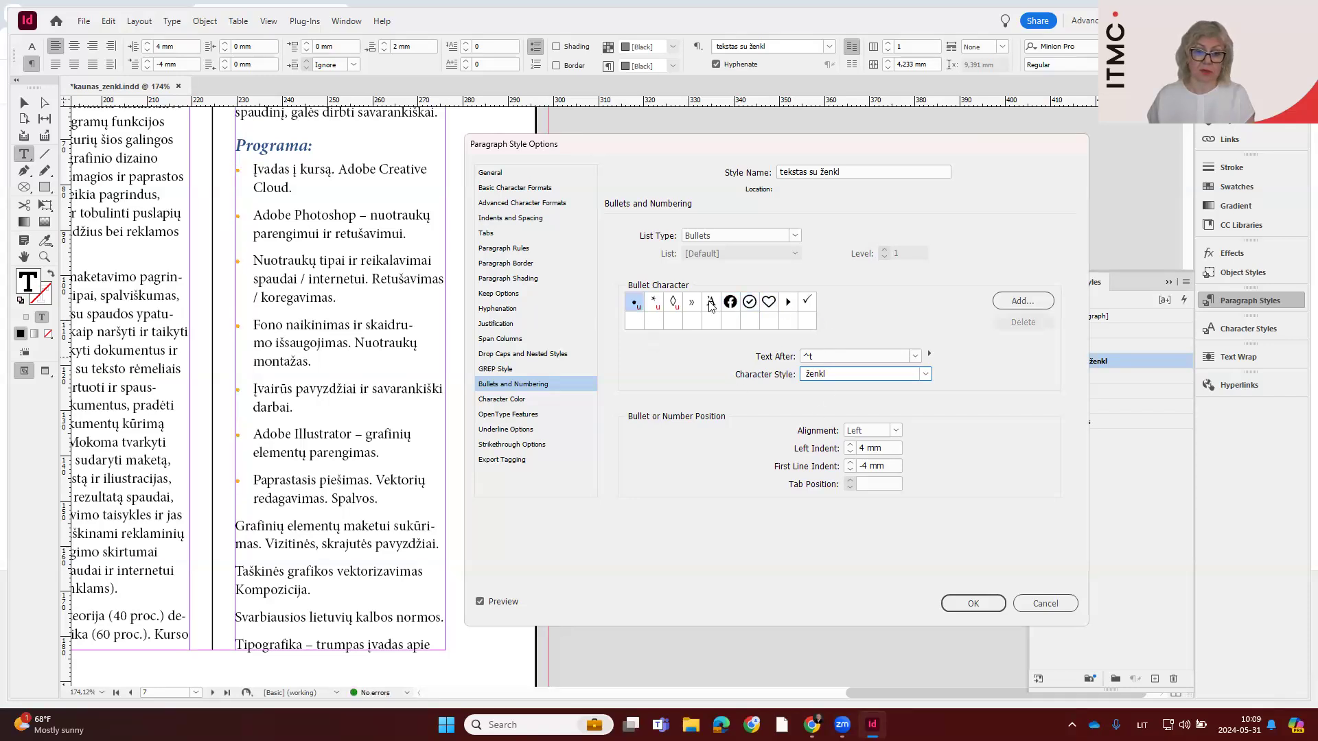
pyautogui.click(751, 305)
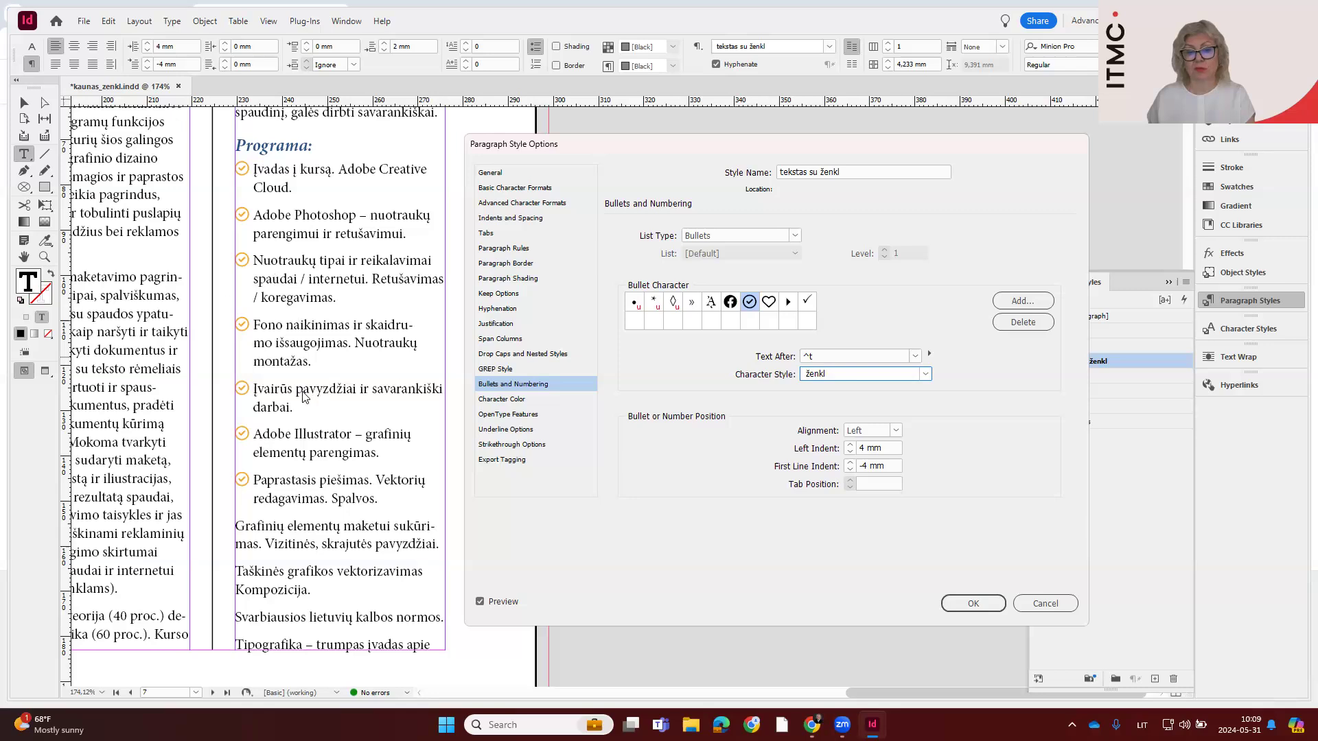
# Set the paragraph style's space after to 1 mm and accept the style options
pyautogui.click(514, 220)
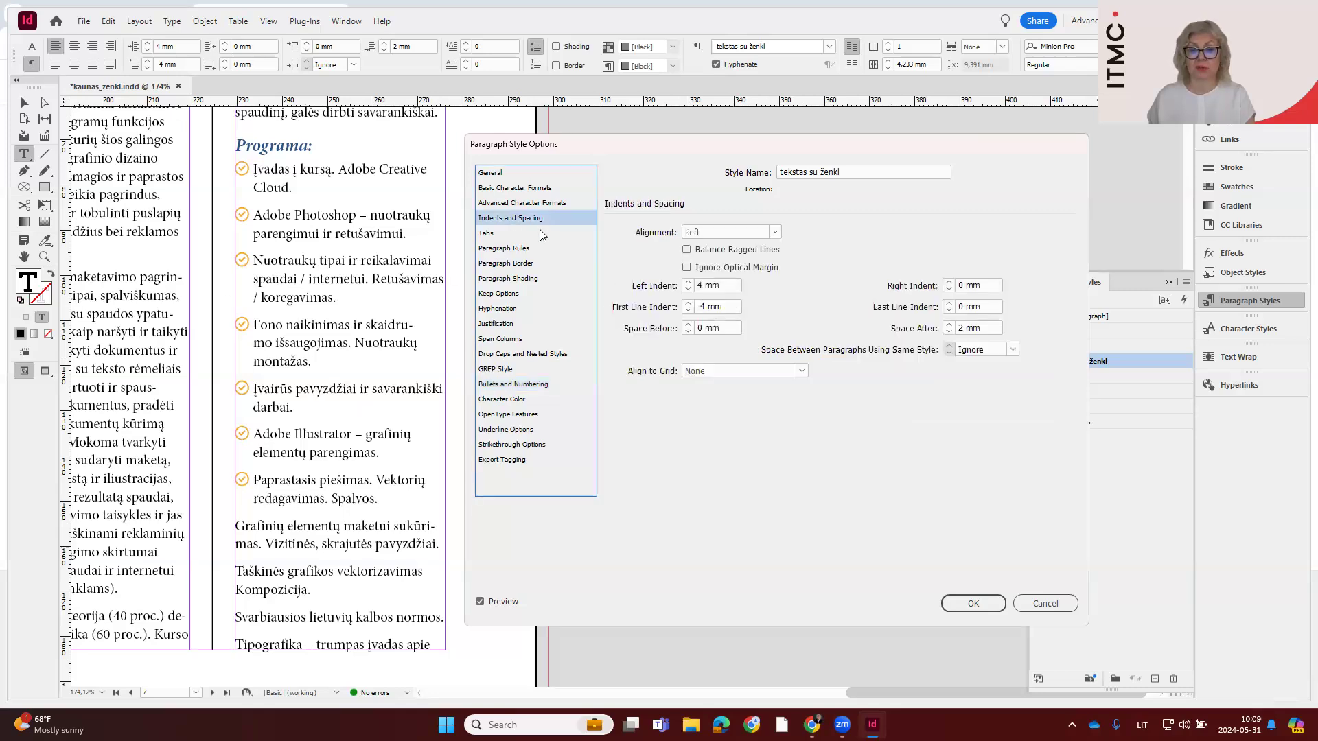
pyautogui.click(950, 332)
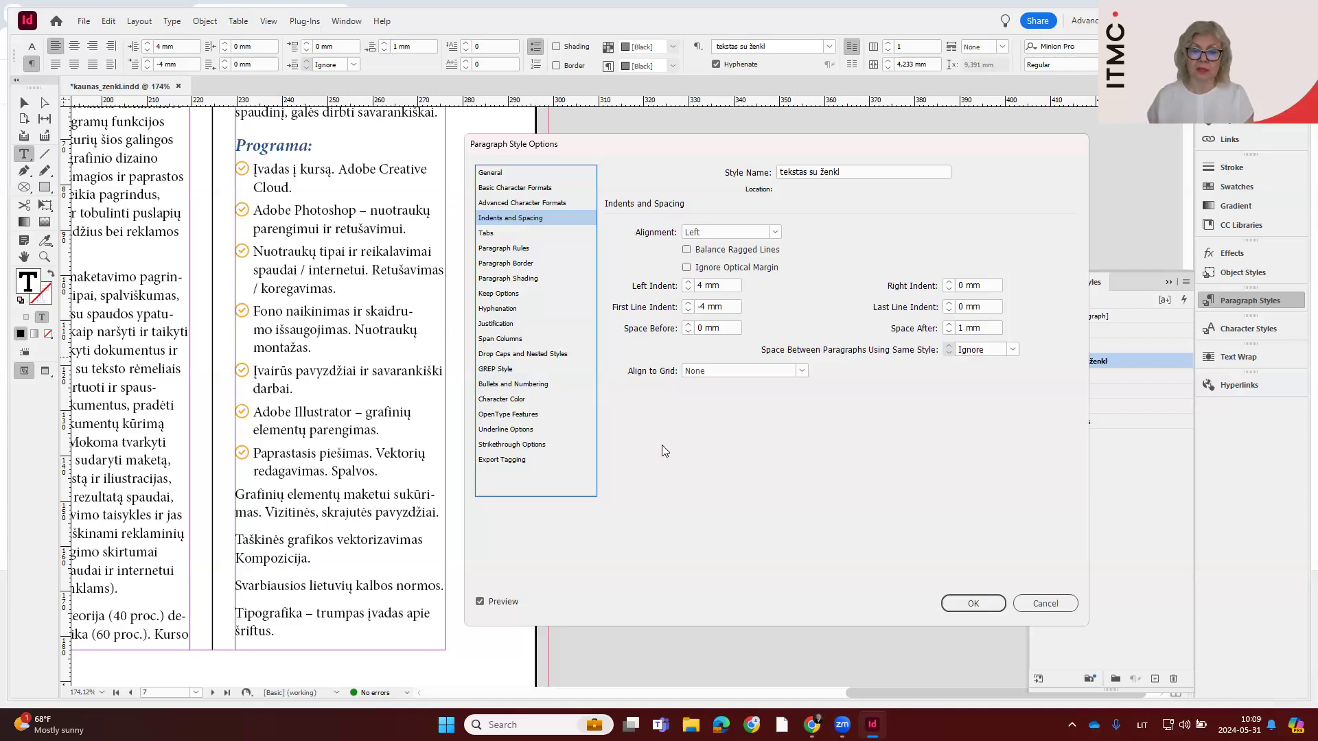
pyautogui.click(968, 604)
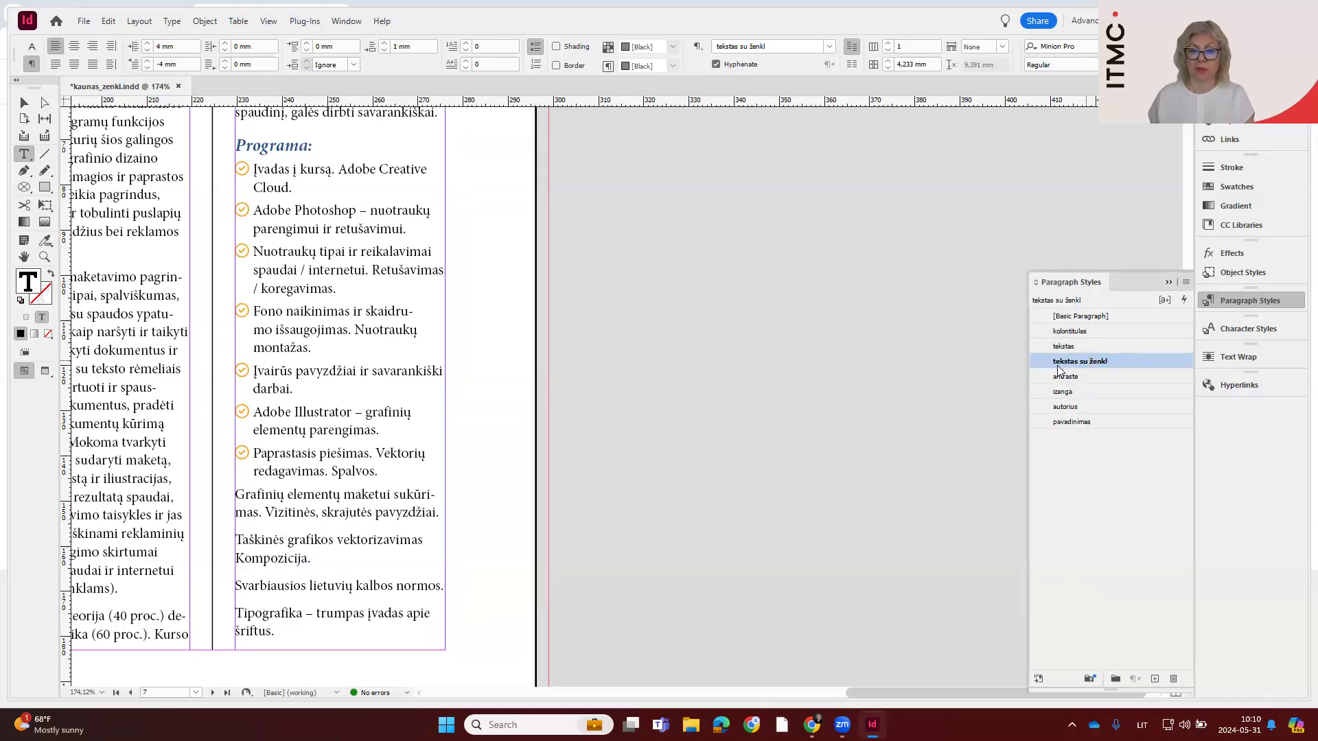
# Apply the "tekstas su ženkl" paragraph style to the remaining unbulleted paragraphs of the programme list on page 7
pyautogui.moveTo(251, 495); pyautogui.dragTo(283, 635)
pyautogui.click(1077, 362)
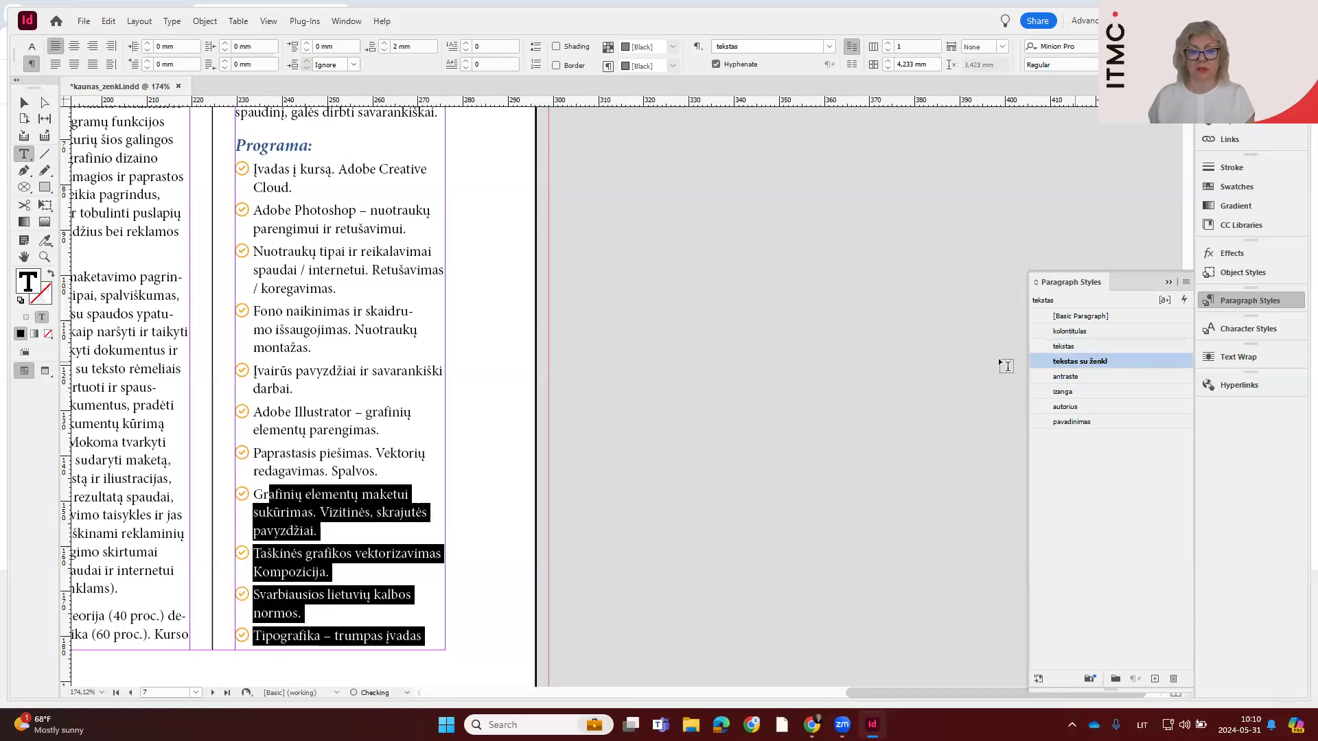
pyautogui.scroll(-5, 305, 405)
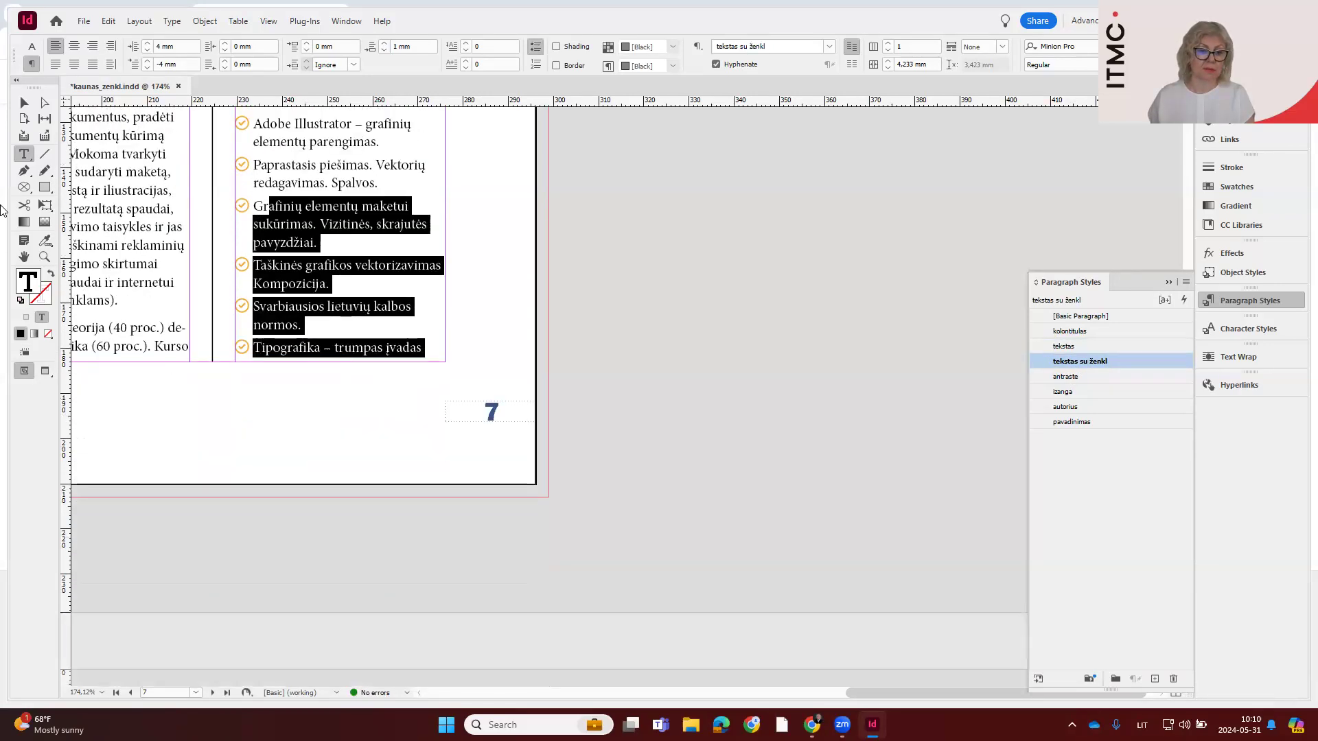
# Fit the spread of pages 6 and 7 in the window and show it in Preview screen mode
pyautogui.click(23, 257)
pyautogui.doubleClick(21, 258)
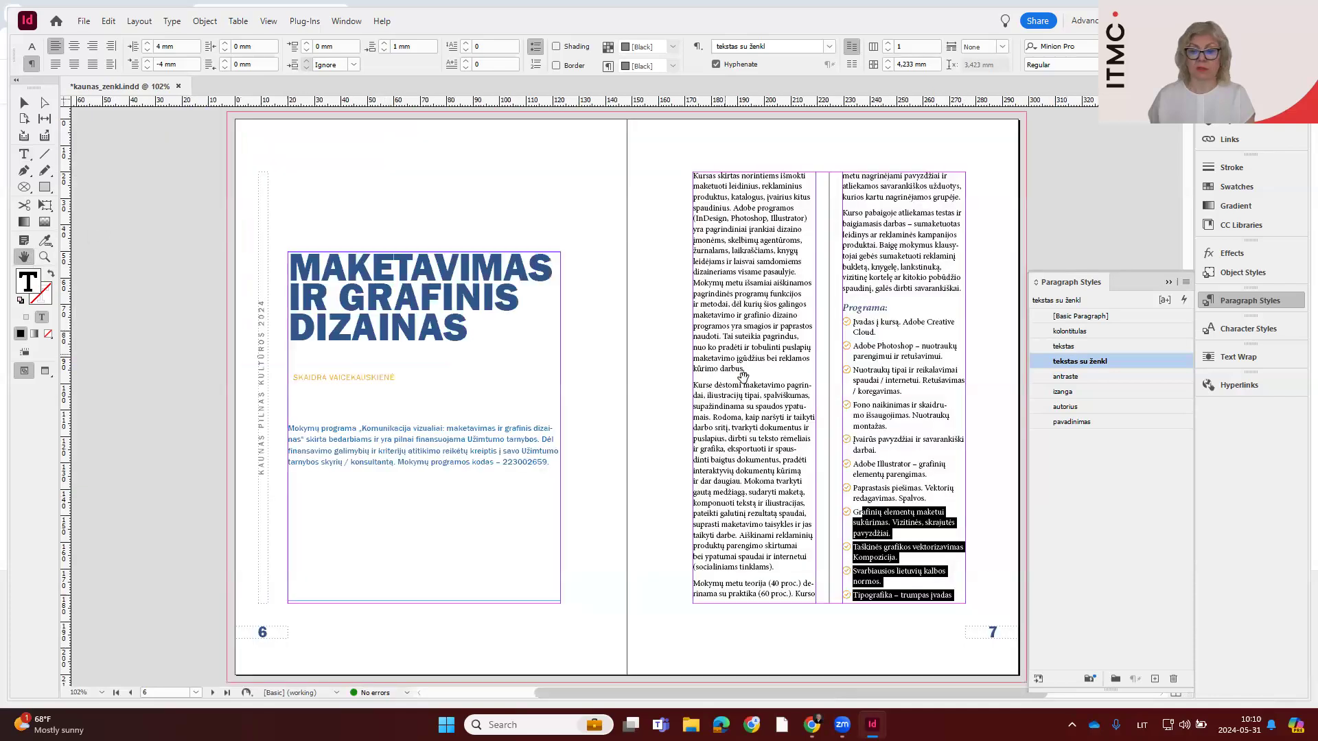
pyautogui.click(45, 372)
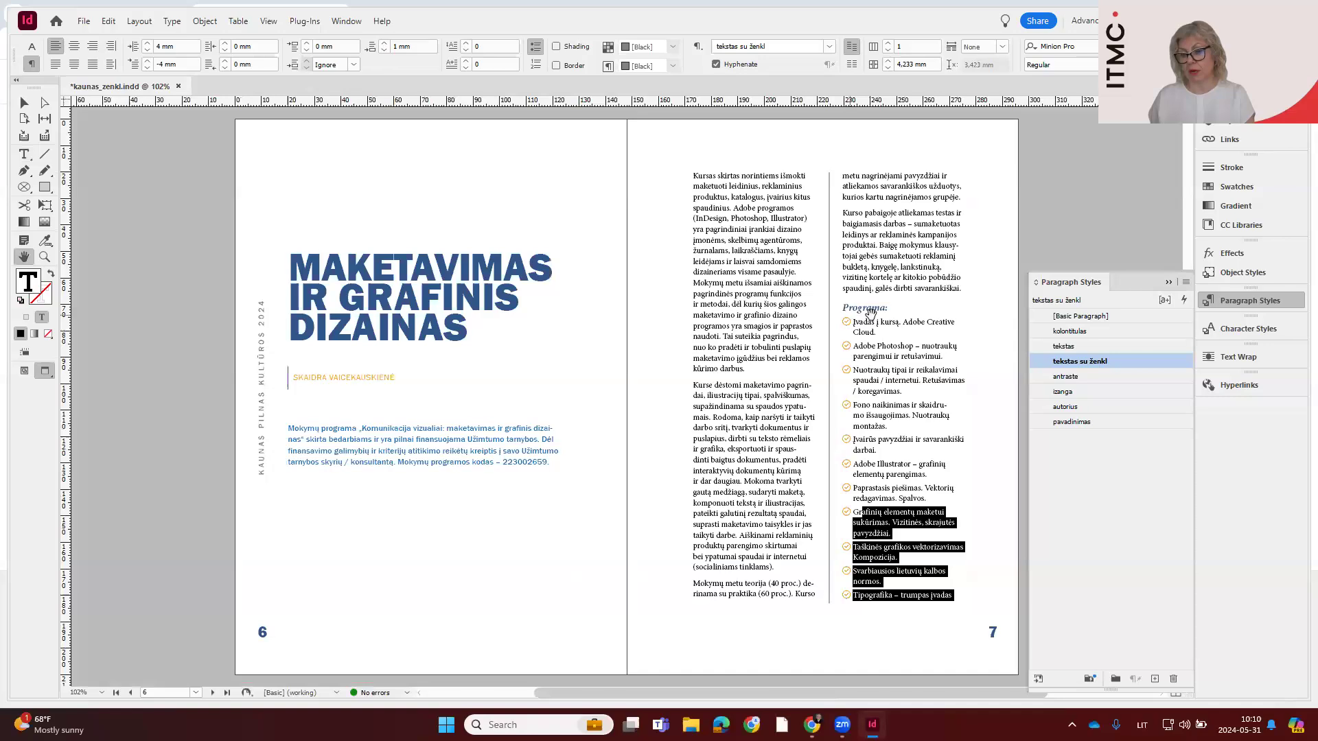
# Apply the "tekstas su ženkl" style on page 11 to the paragraphs from "Darbas su turinio valdymo sistema" to "Grafinio dizaino teorija"
pyautogui.scroll(-6, 863, 519)
pyautogui.scroll(-15, 858, 511)
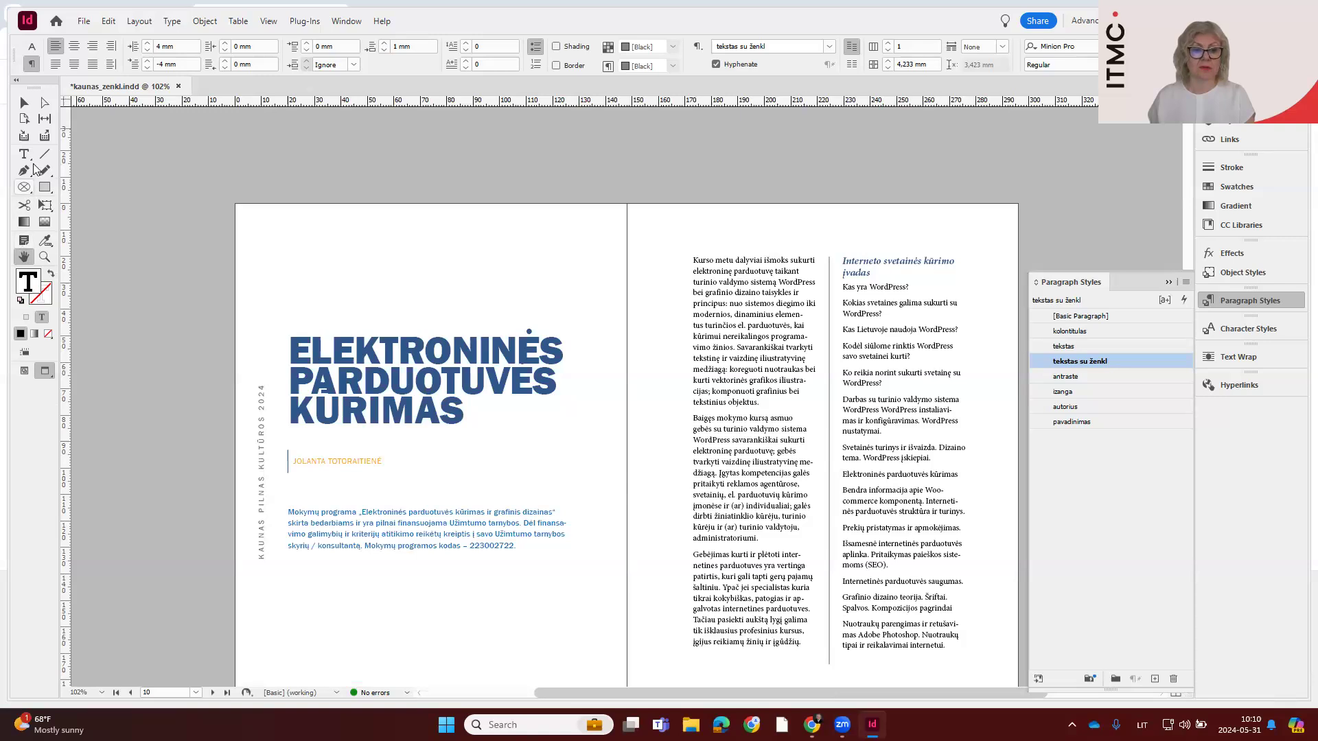
pyautogui.press('t')
pyautogui.moveTo(858, 396); pyautogui.dragTo(915, 597)
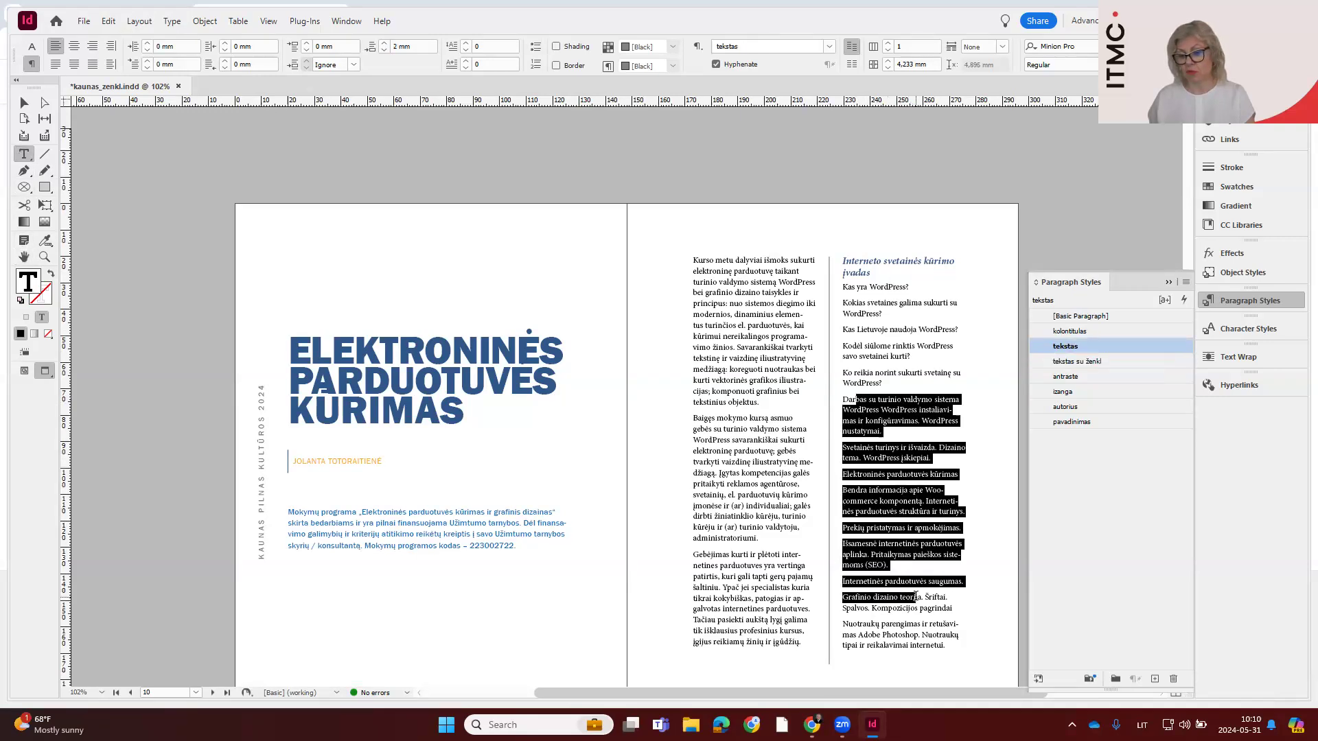
pyautogui.click(1083, 362)
pyautogui.click(889, 393)
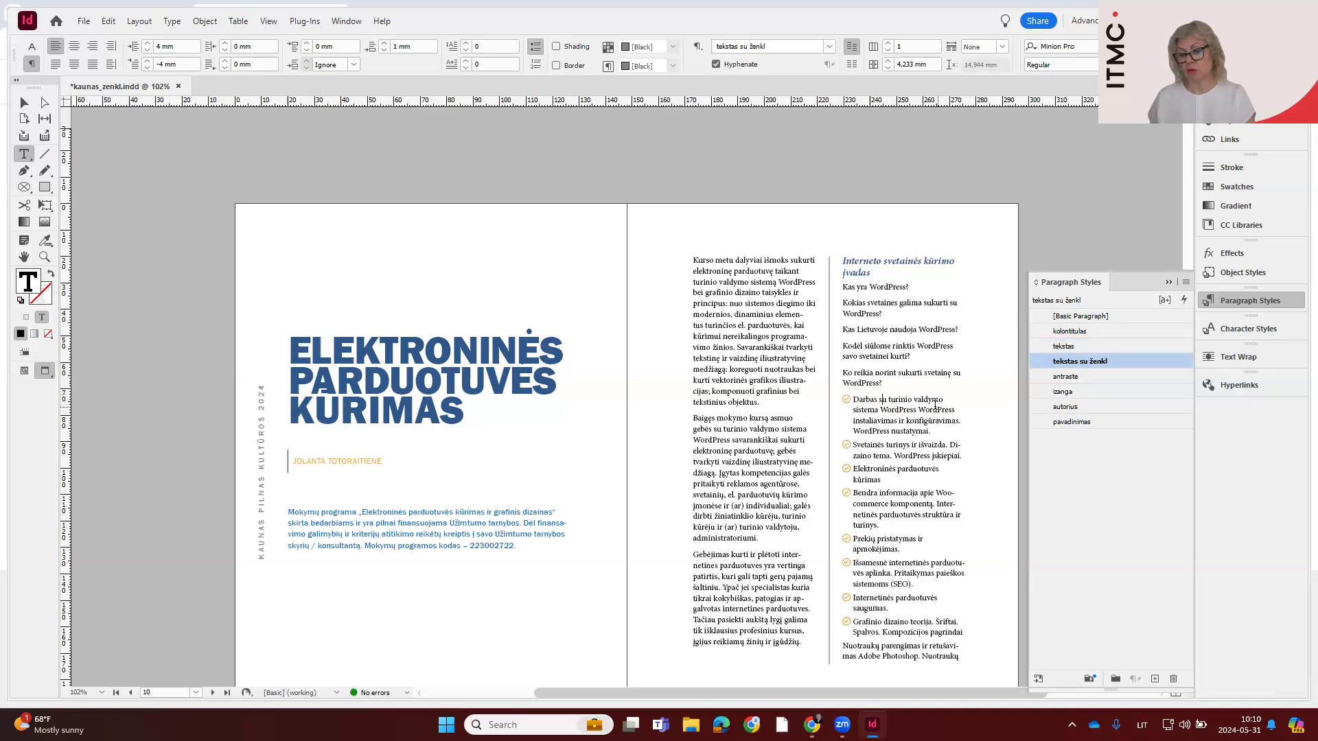
# Apply the "tekstas su ženkl" style to the page 12 paragraphs from "Retušavimas / koregavimas" to "Grafinių elementų parengimas", and return to page 11
pyautogui.scroll(-10, 935, 405)
pyautogui.moveTo(316, 335); pyautogui.dragTo(342, 258)
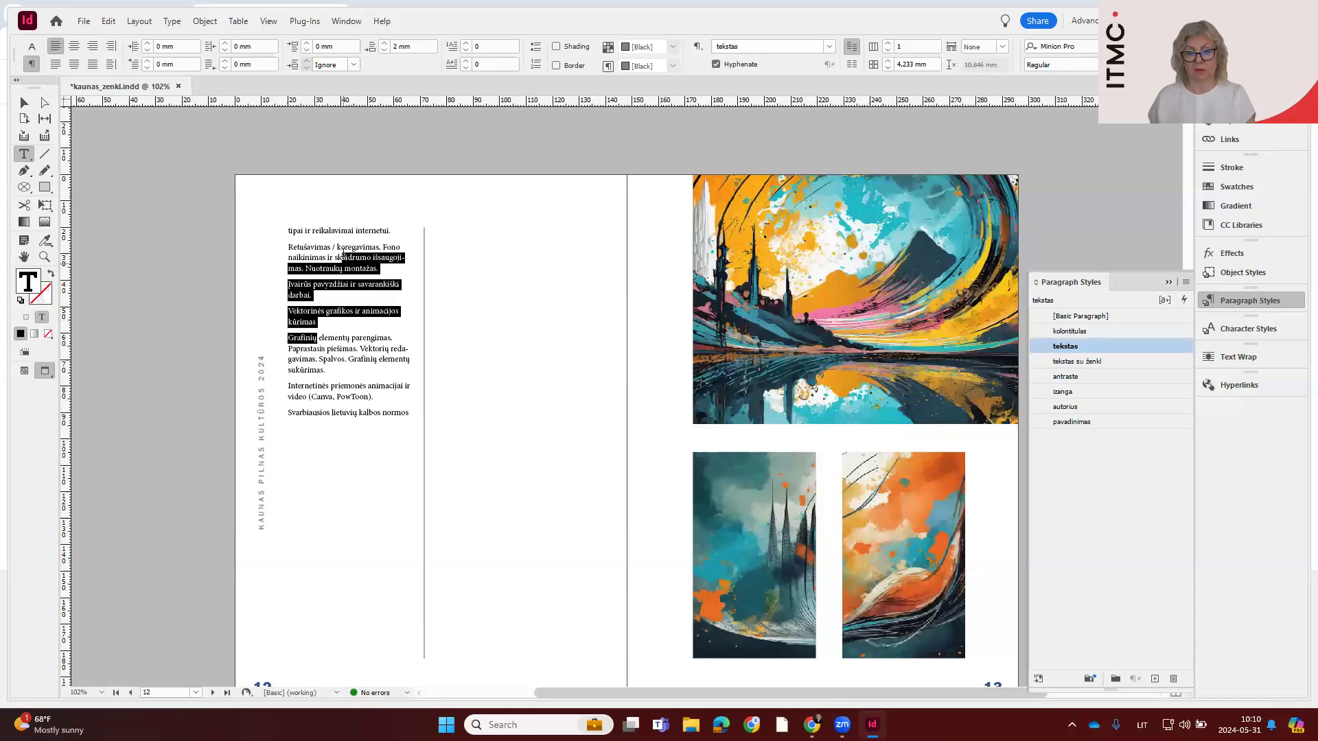
pyautogui.click(1092, 361)
pyautogui.scroll(10, 805, 297)
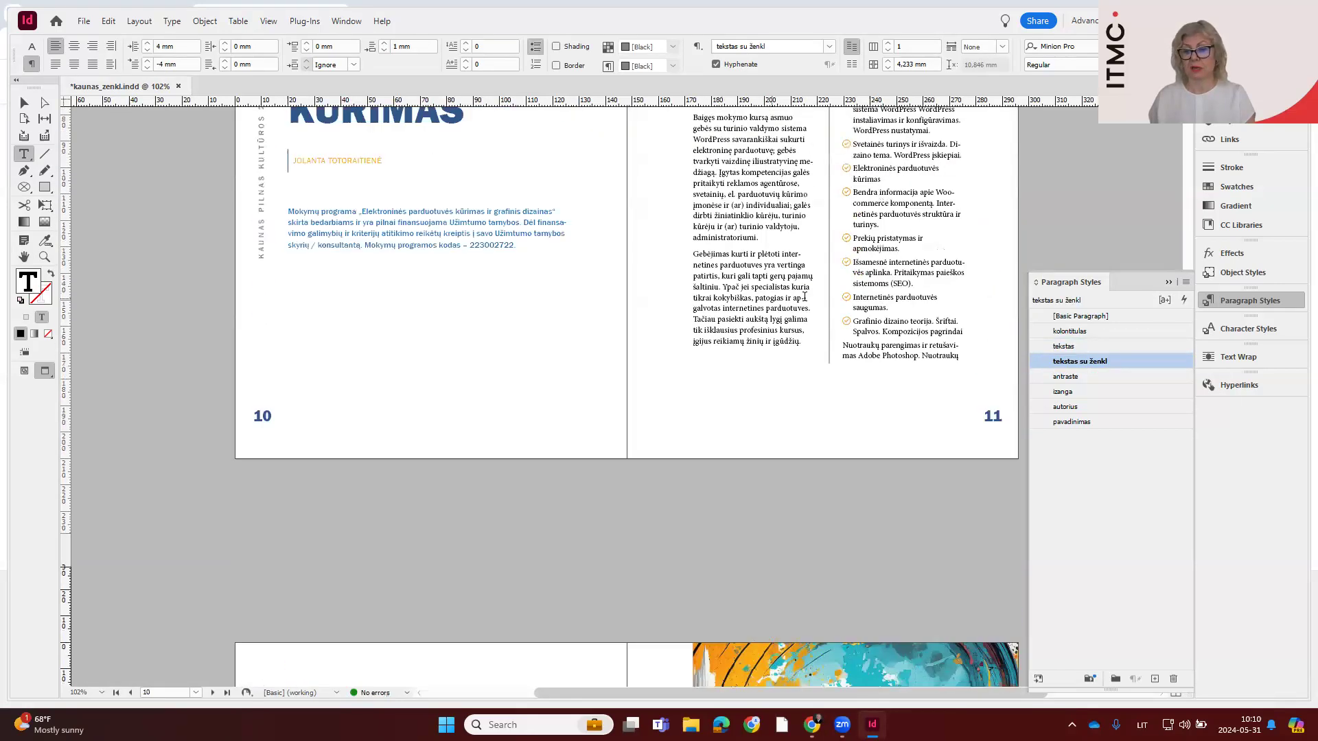
pyautogui.scroll(2, 804, 297)
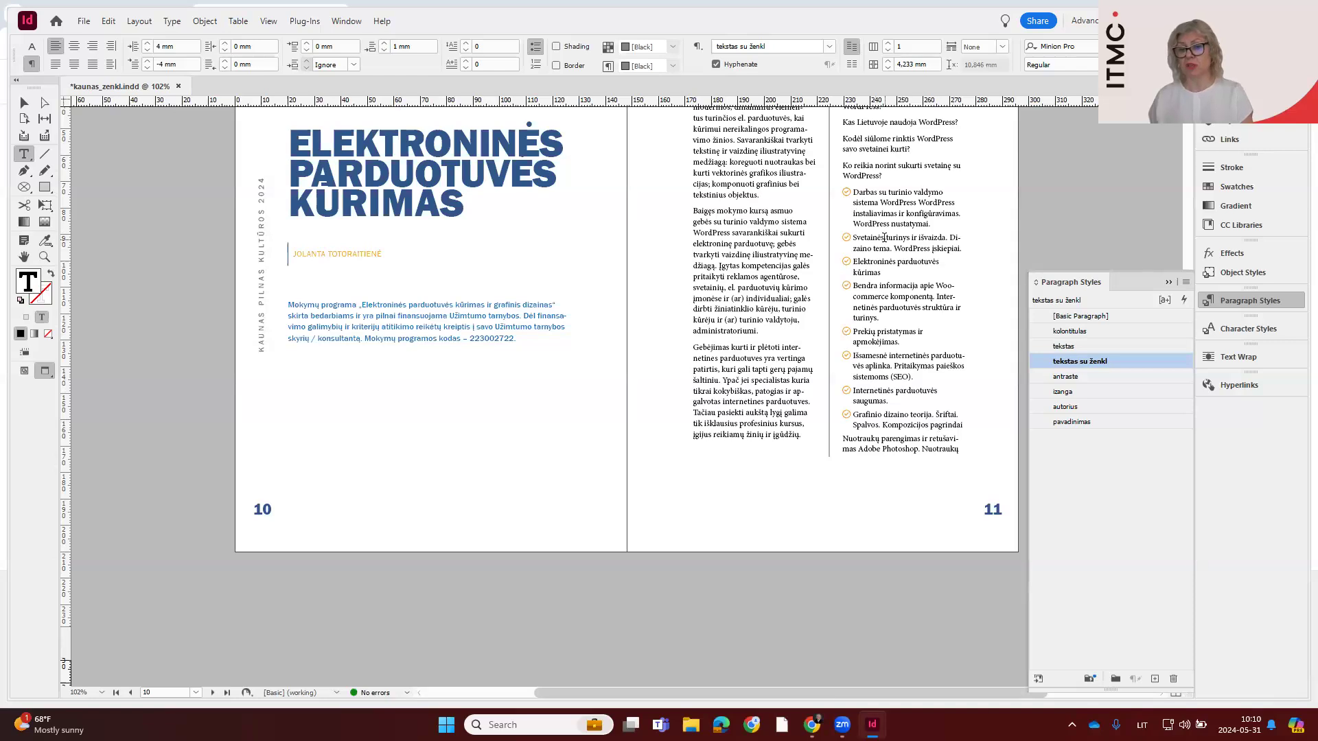
# Set the "ženkl" character style's colour to the blue swatch C=85 M=47 Y=0 K=0 and go back to the programme list on page 7
pyautogui.scroll(-3, 906, 341)
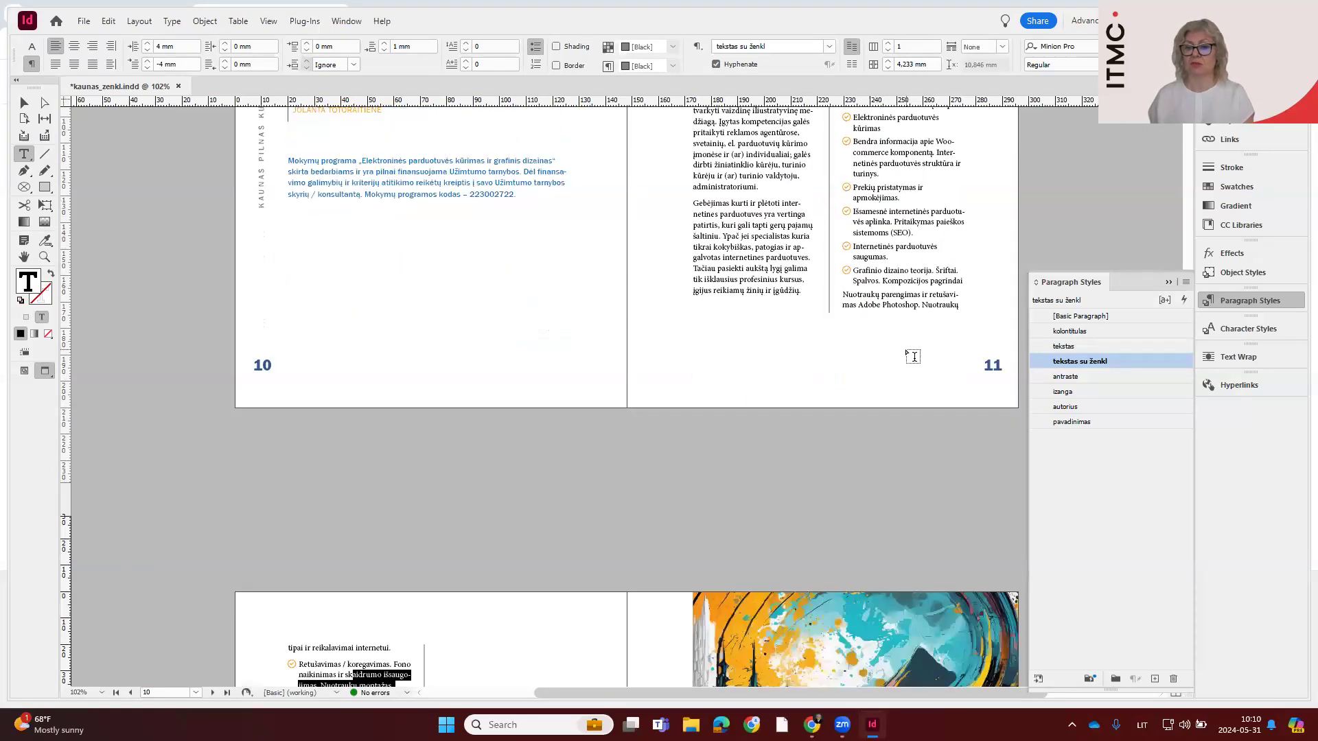
pyautogui.scroll(6, 912, 353)
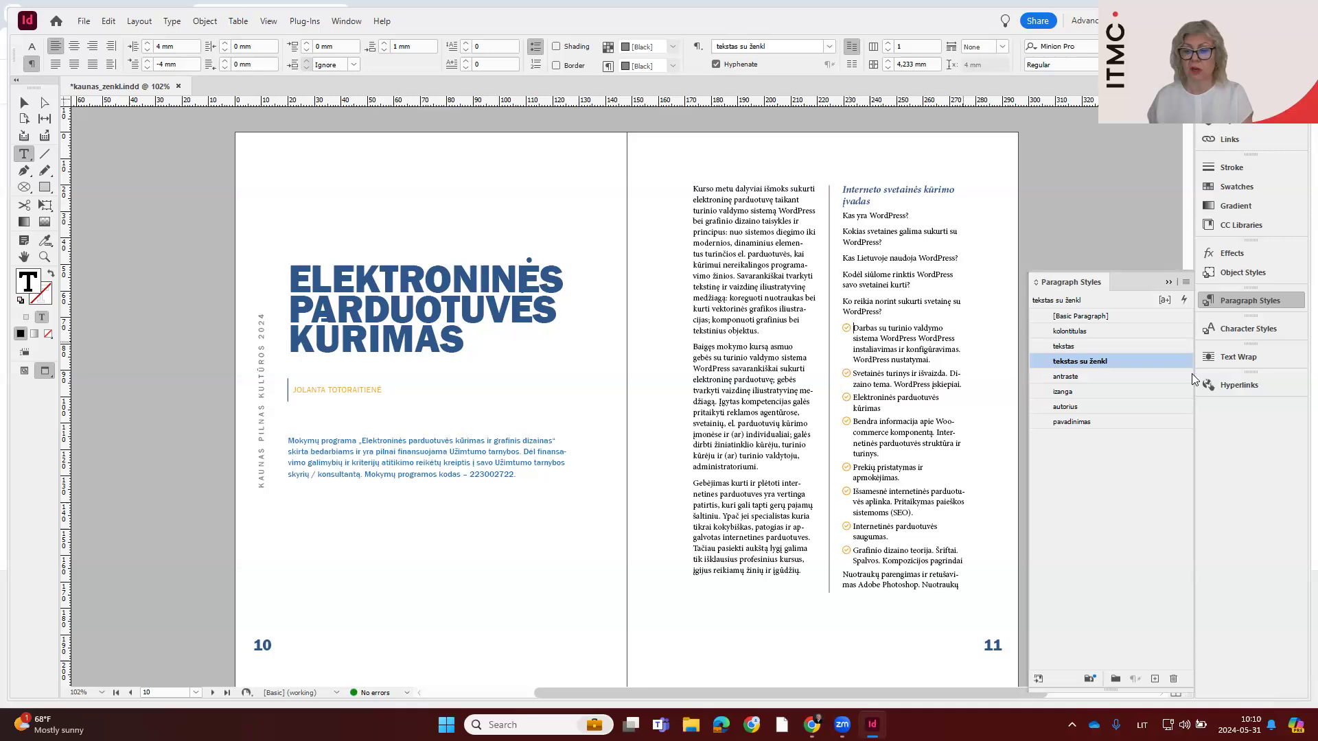
pyautogui.click(1231, 333)
pyautogui.click(1069, 371)
pyautogui.doubleClick(1069, 372)
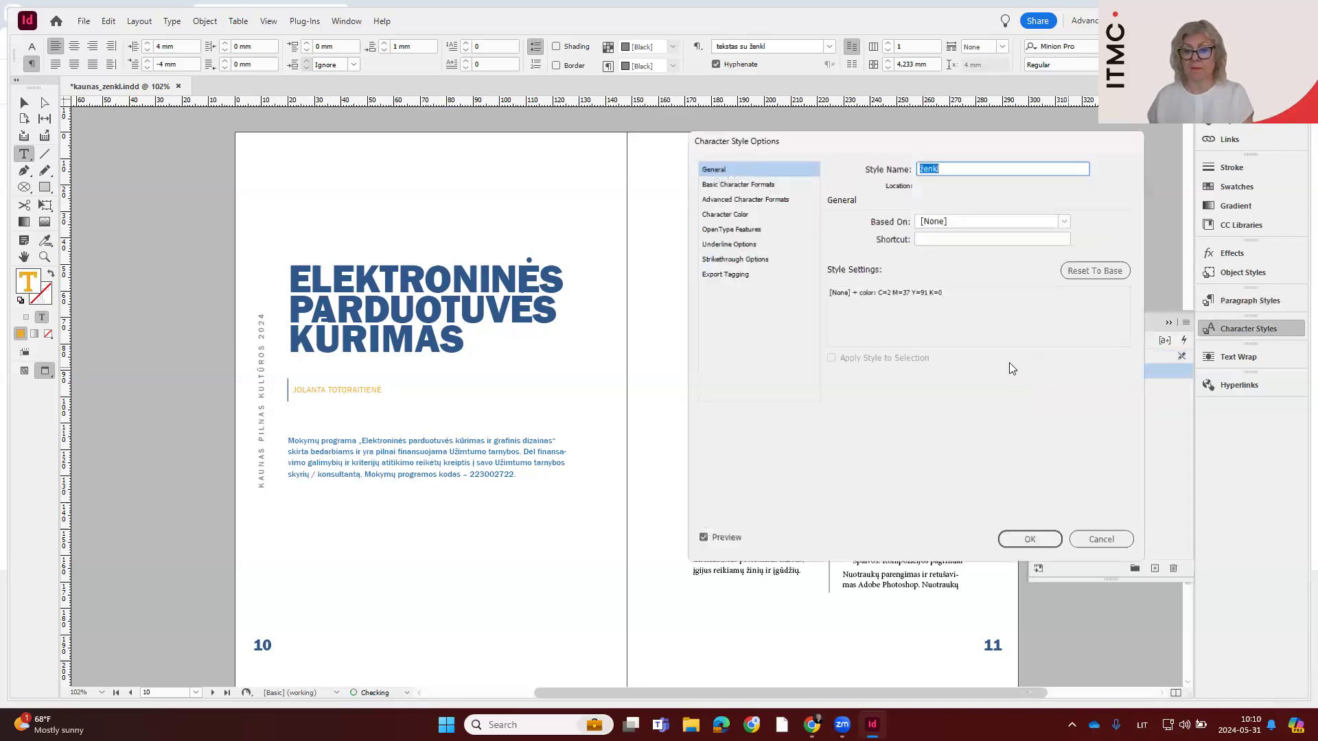
pyautogui.click(723, 214)
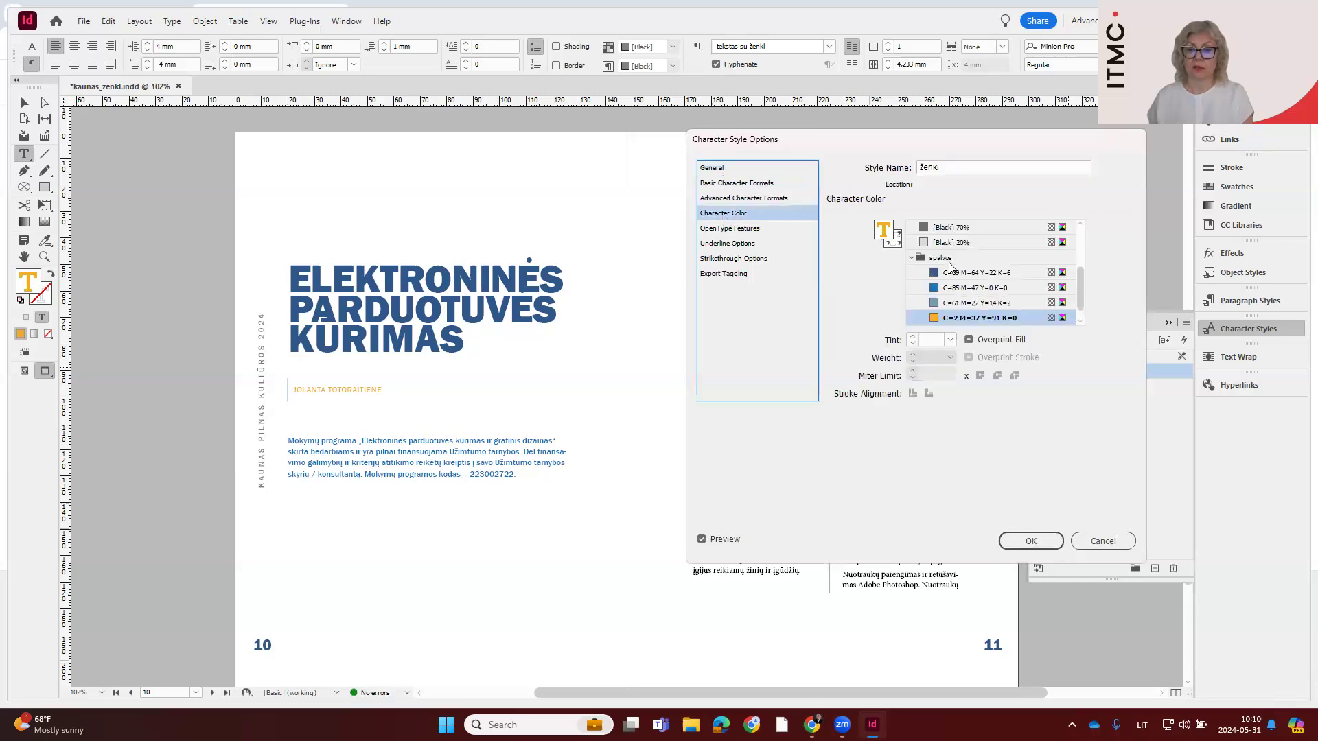
pyautogui.click(961, 273)
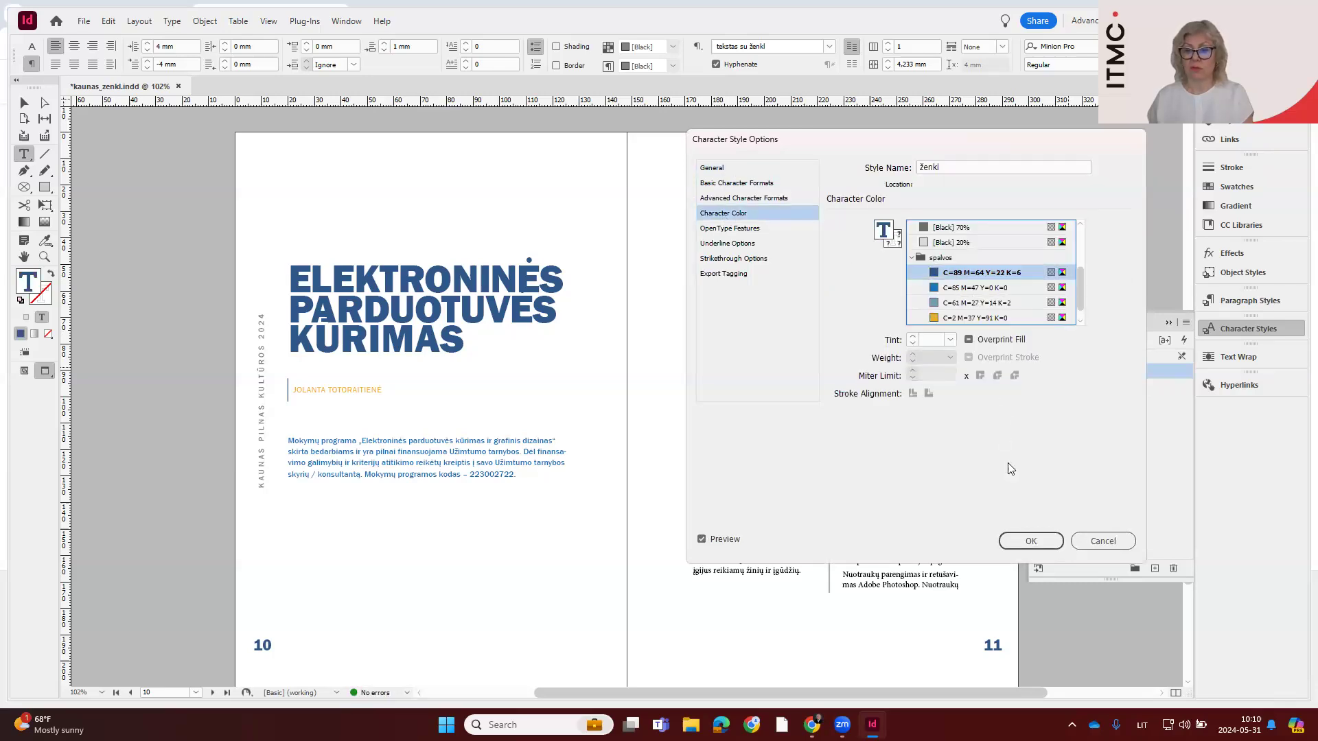
pyautogui.click(967, 288)
pyautogui.click(1042, 543)
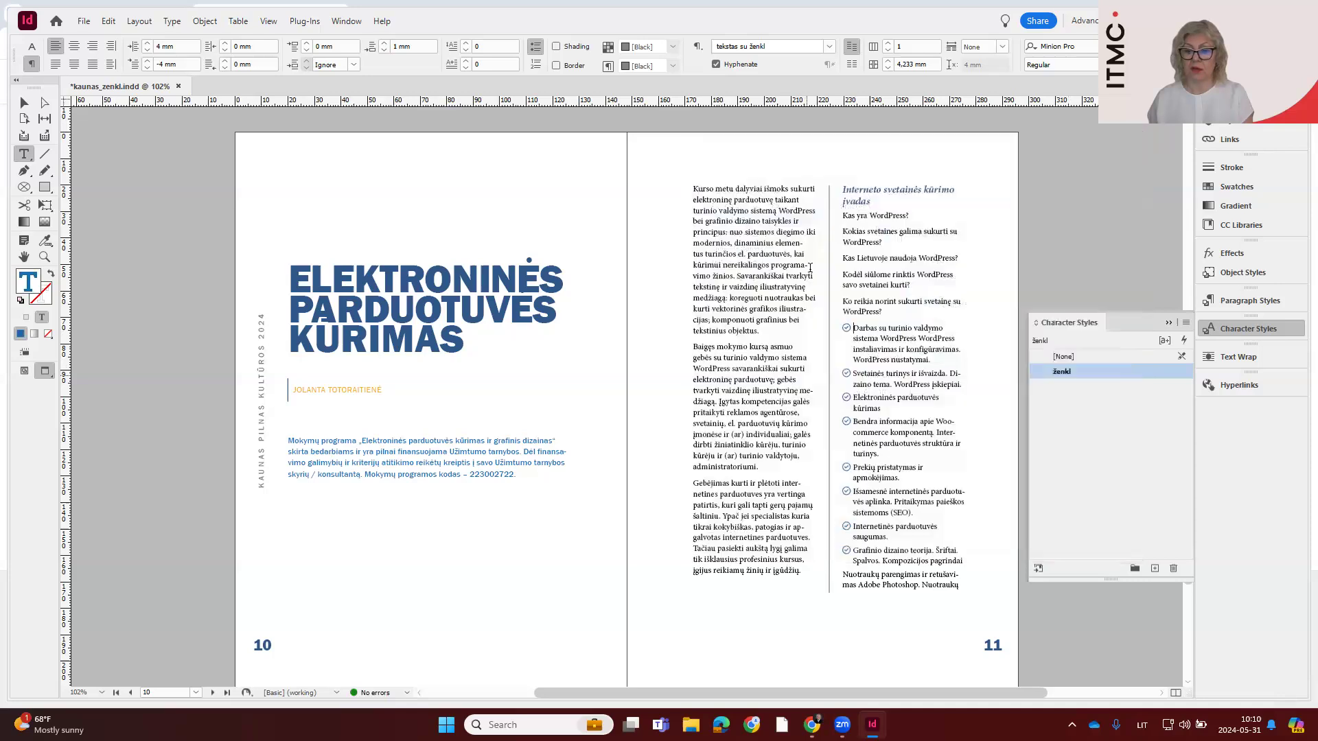
pyautogui.scroll(15, 895, 415)
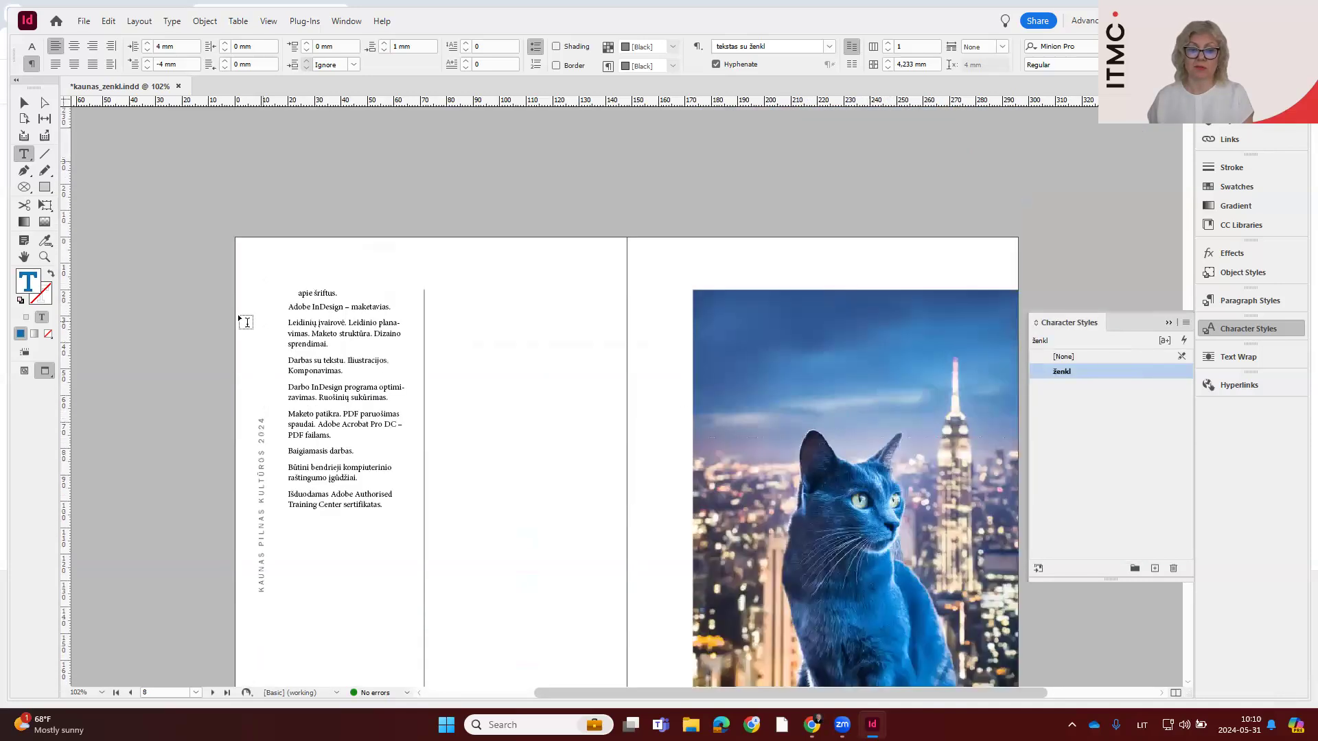
pyautogui.scroll(5, 683, 295)
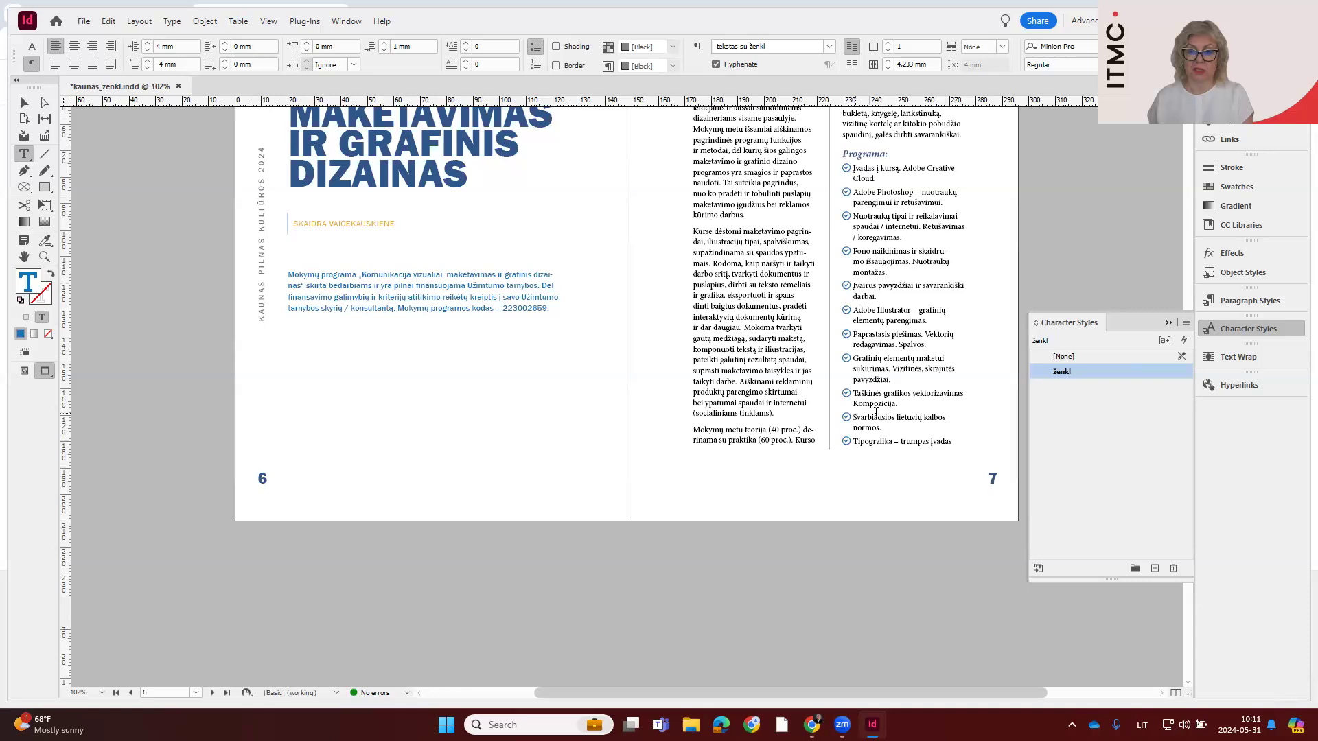
pyautogui.scroll(2, 876, 412)
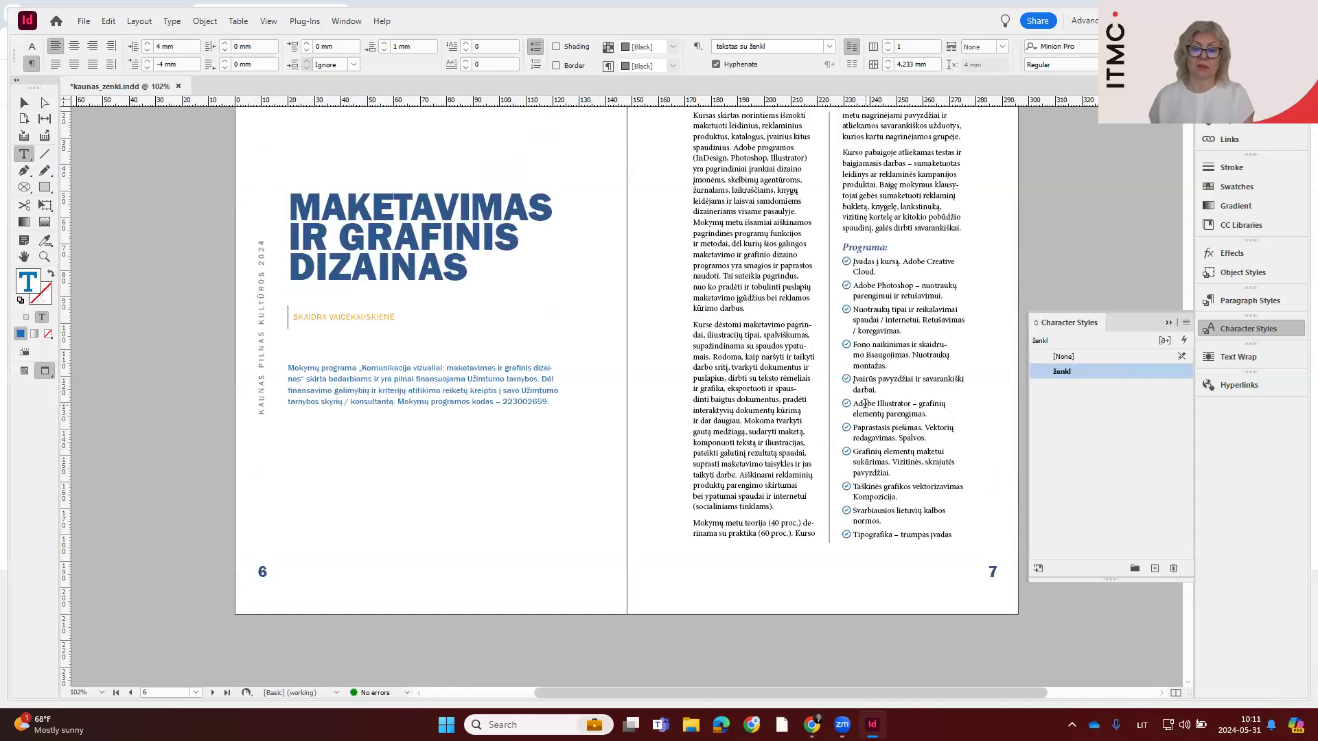